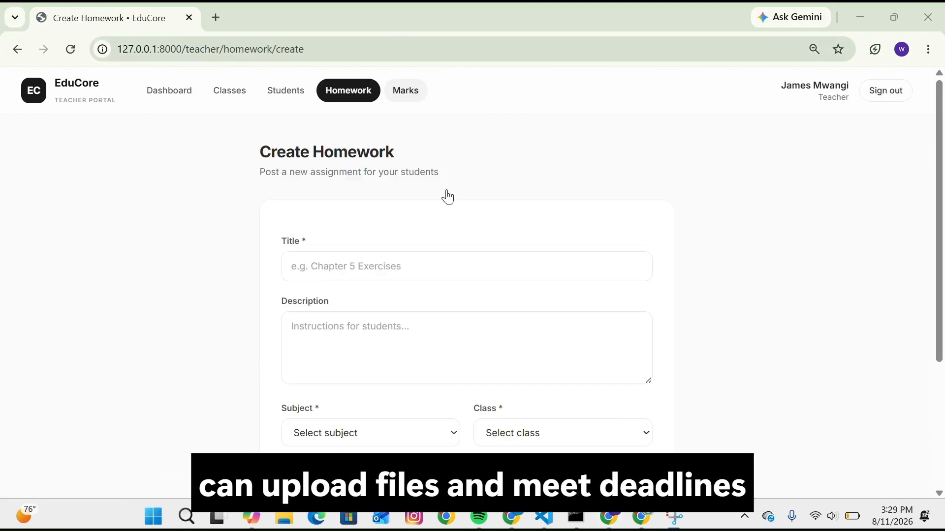
- Tour the teacher dashboard, student homework page, admin dashboard and record-payment form of the portal
scroll(466, 217, down, 4)
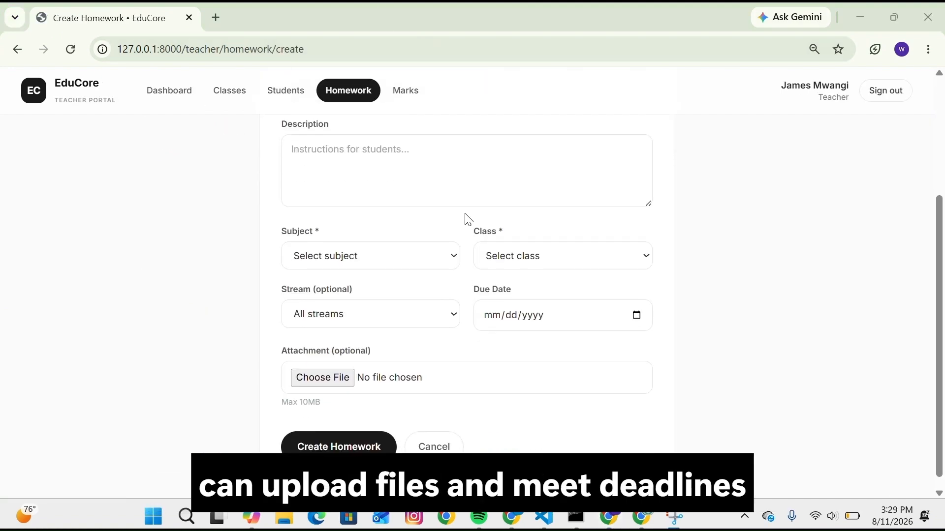
scroll(466, 217, up, 1)
scroll(452, 231, down, 2)
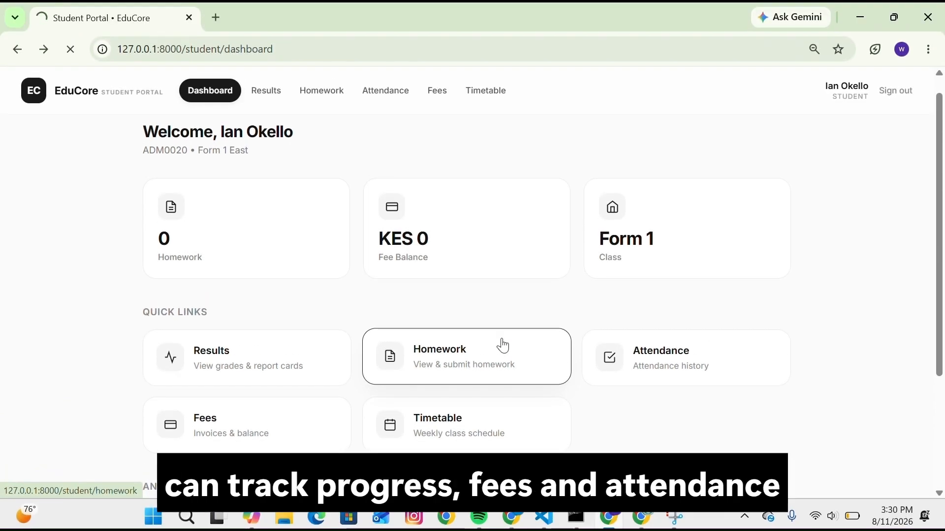
click(503, 346)
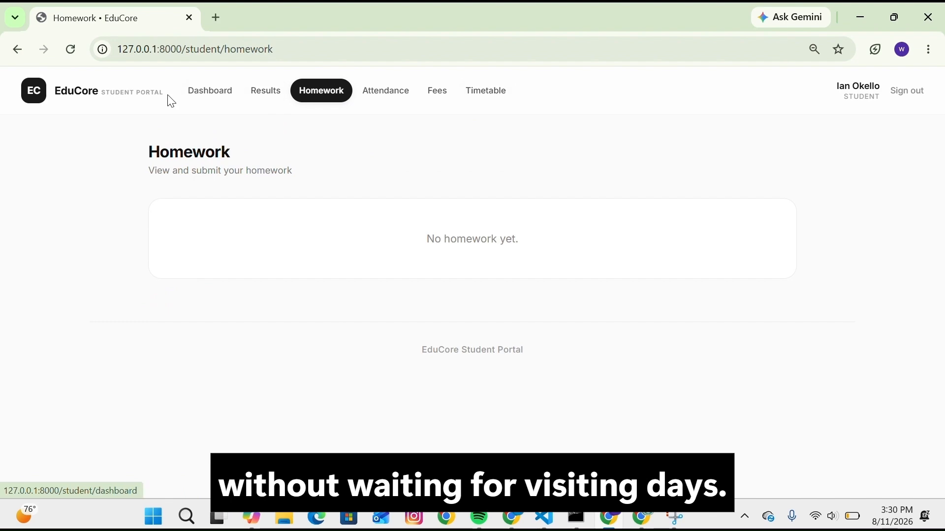
click(227, 103)
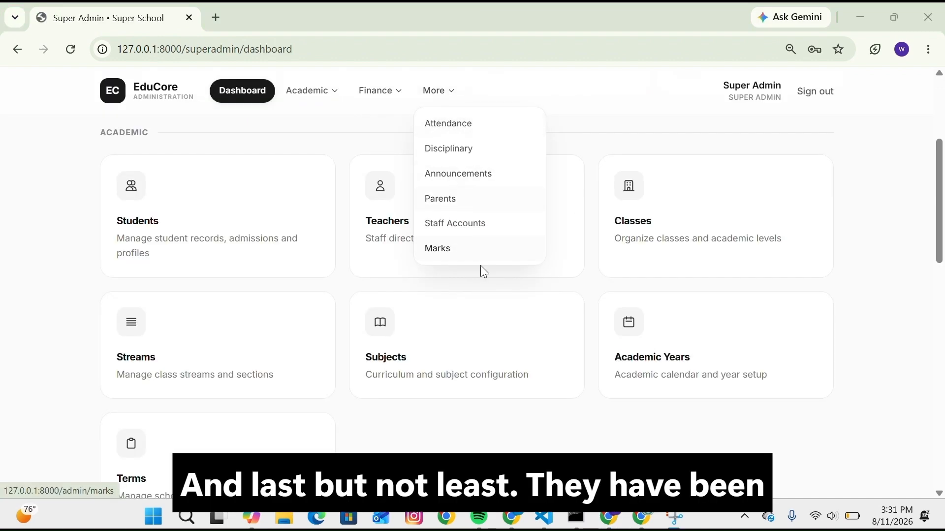
scroll(494, 331, down, 8)
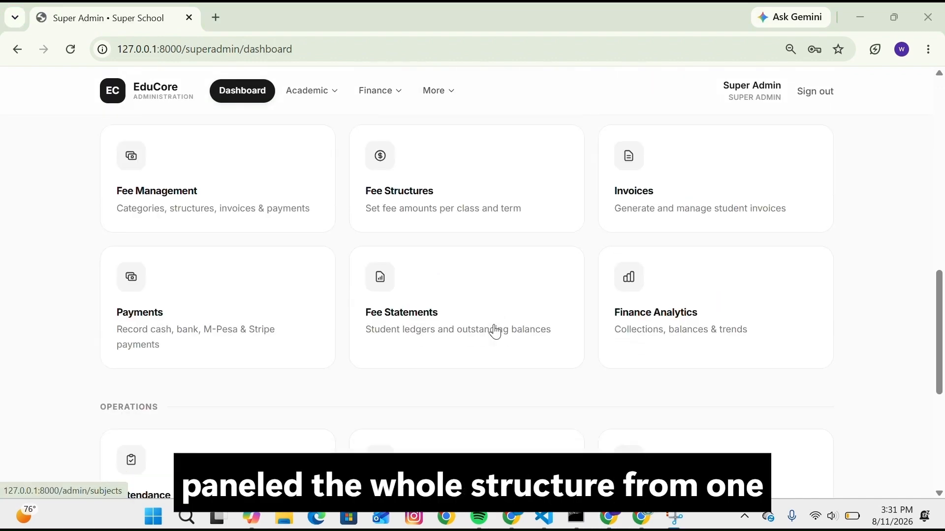
scroll(492, 332, up, 2)
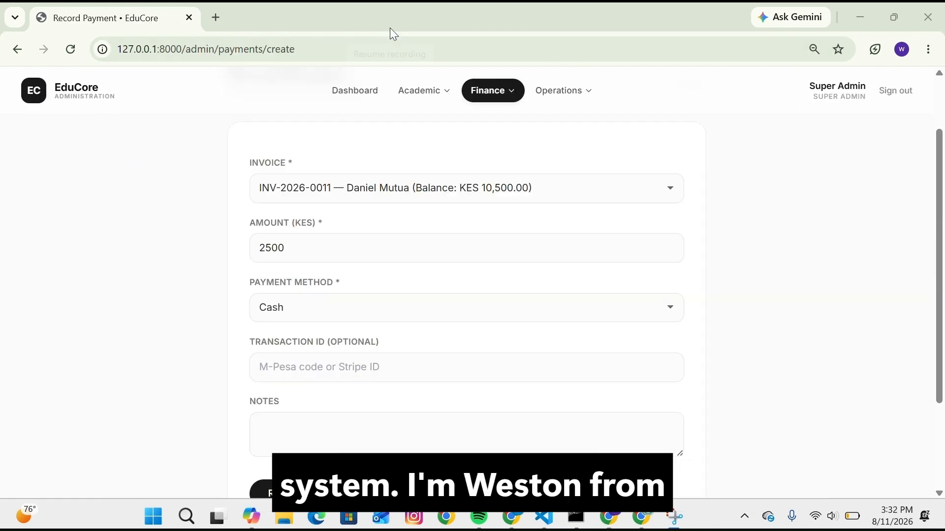
scroll(417, 165, up, 1)
scroll(417, 169, down, 2)
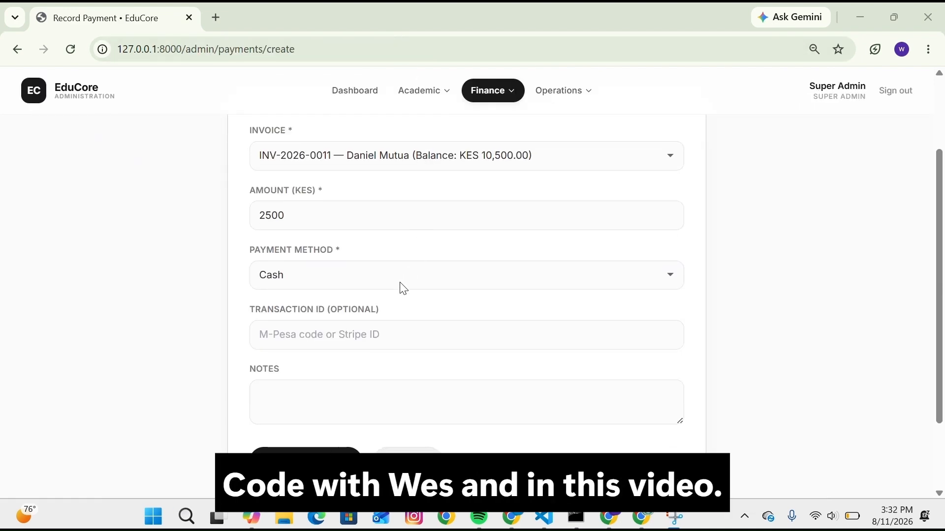
click(404, 324)
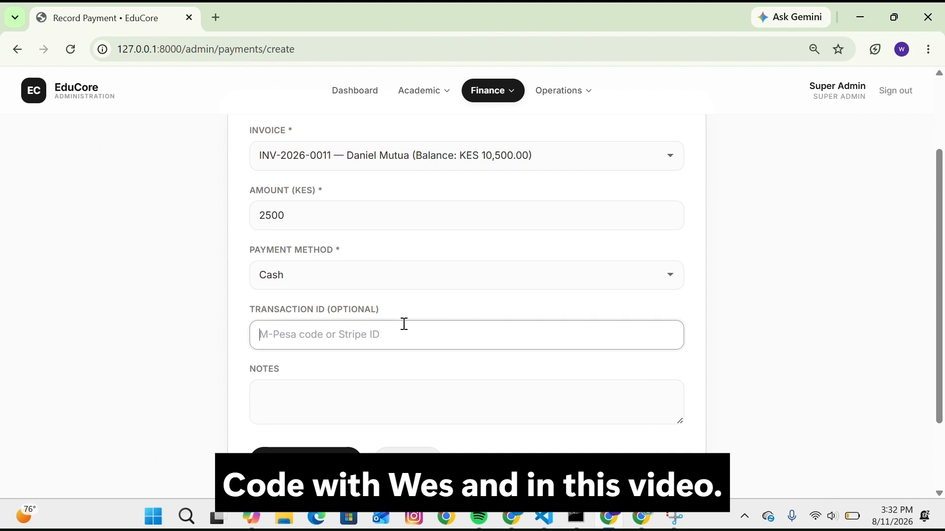
click(306, 461)
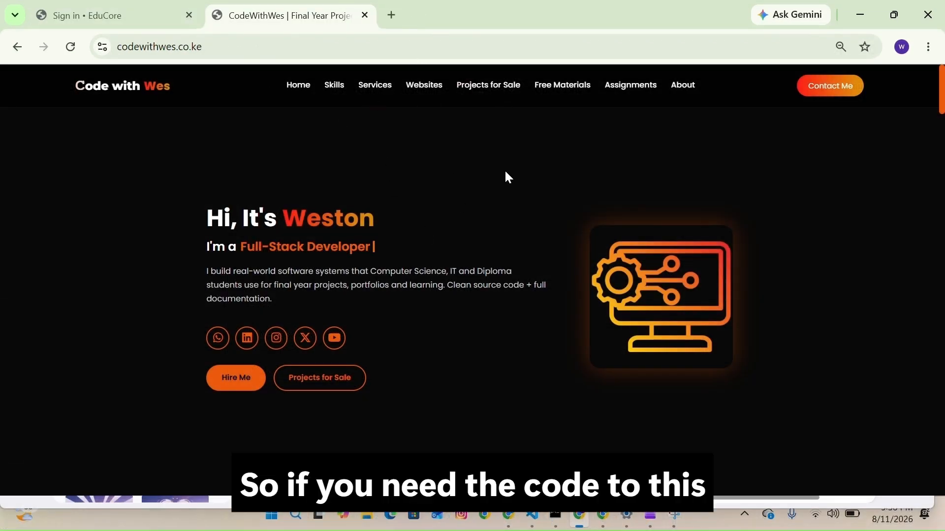
- Browse the Projects for Sale section of the codewithwes.co.ke website for the EduCore listing
click(493, 88)
scroll(660, 379, down, 3)
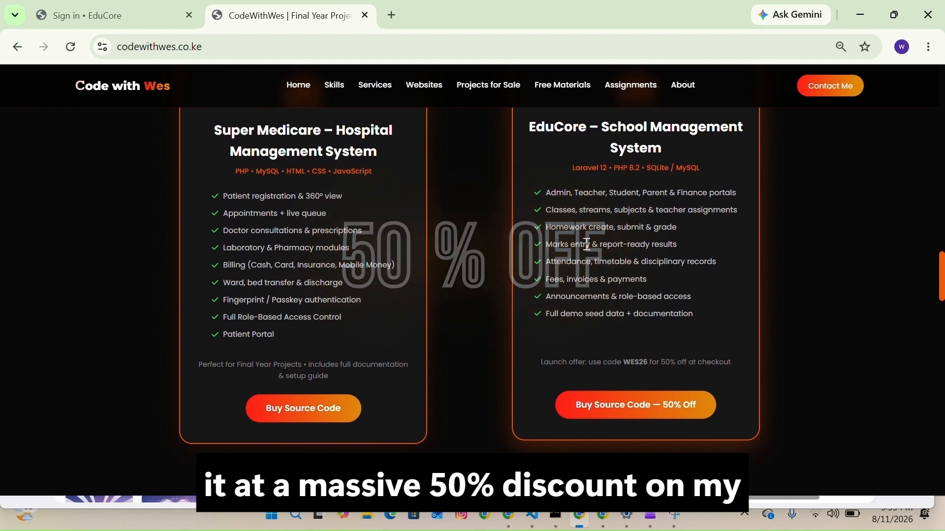
click(551, 88)
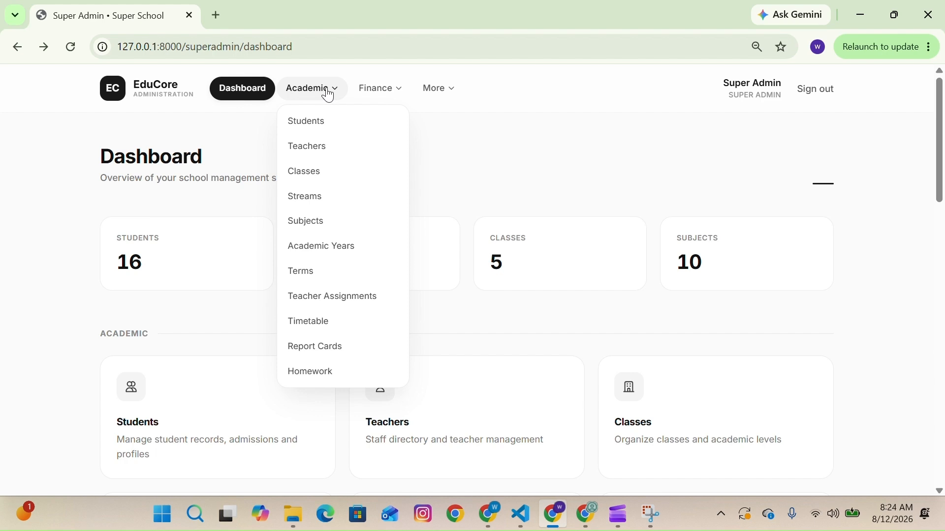
- Scroll through the admin dashboard's summary cards and academic and finance sections
scroll(485, 356, down, 1)
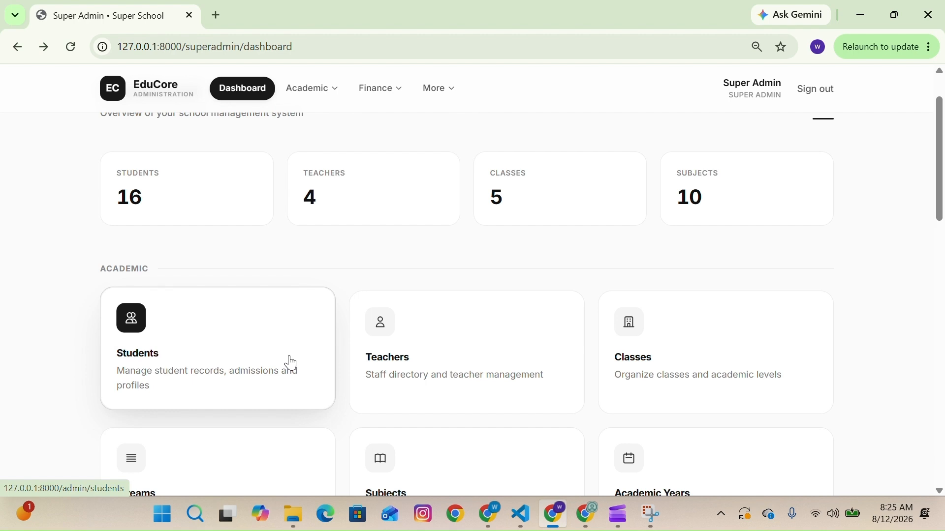
scroll(290, 363, down, 2)
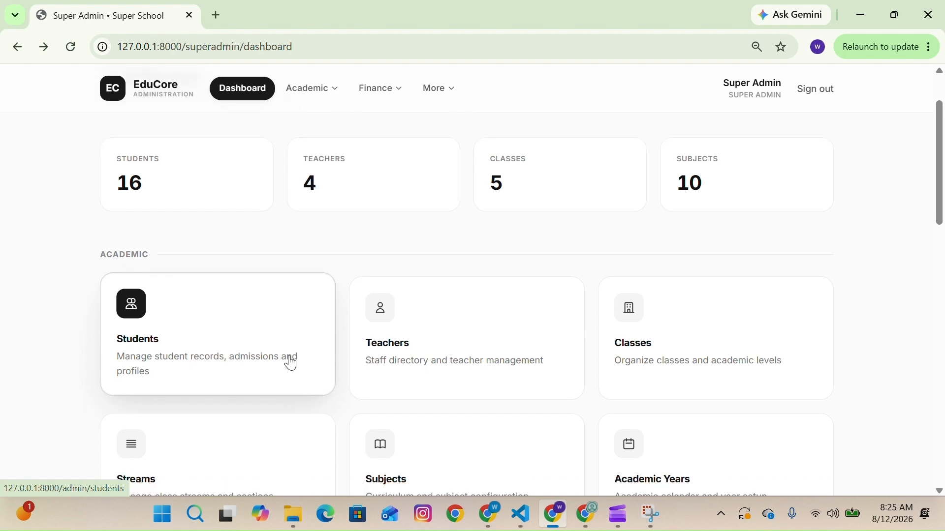
scroll(552, 410, down, 2)
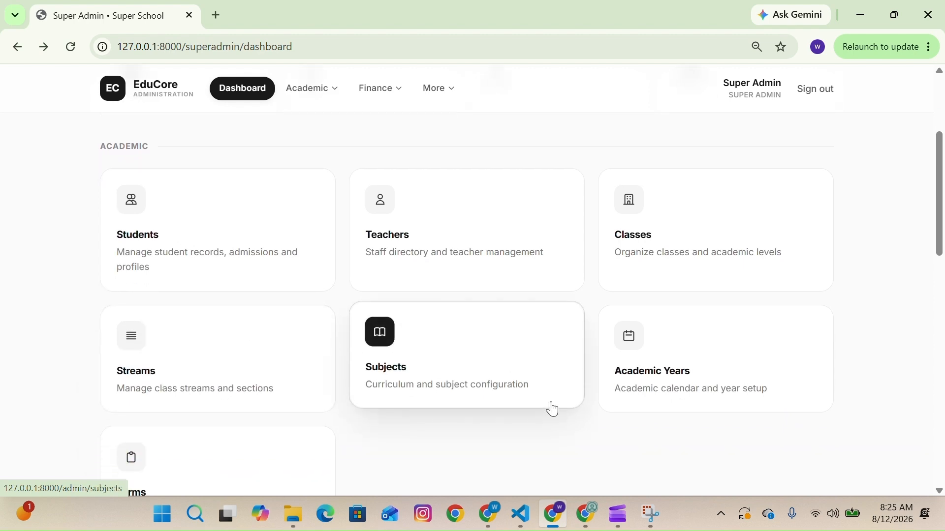
scroll(218, 453, down, 3)
scroll(218, 453, down, 2)
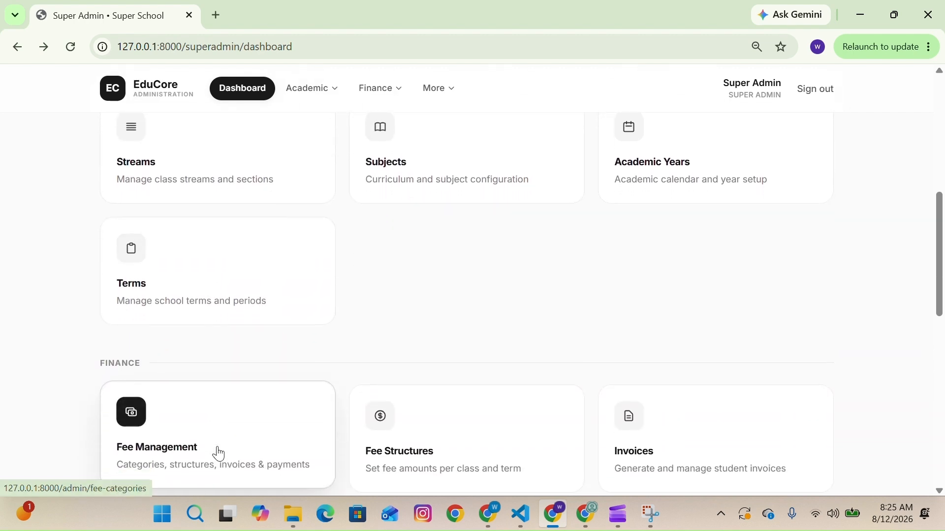
scroll(507, 425, down, 2)
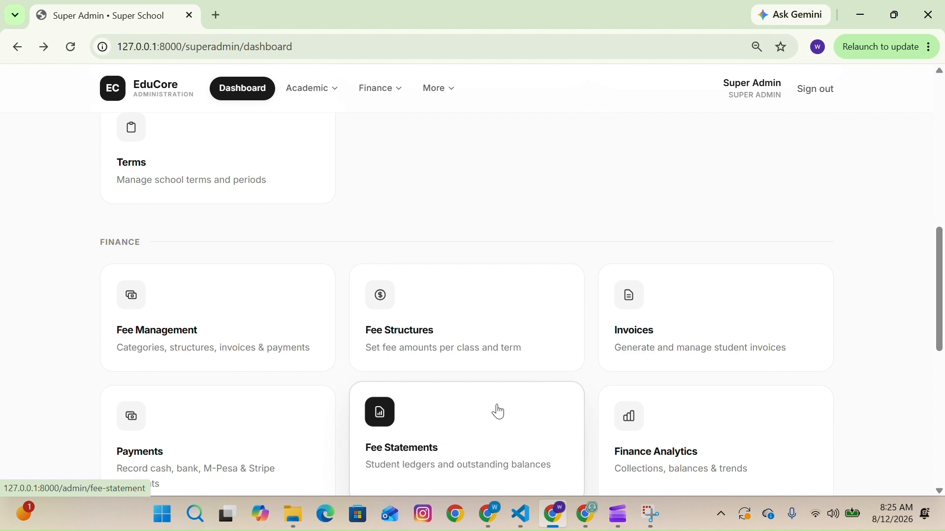
scroll(417, 281, up, 10)
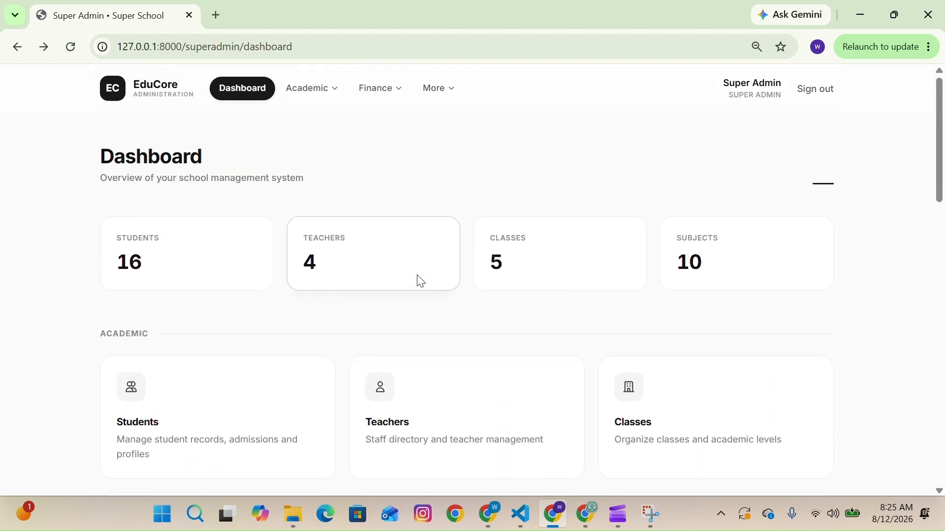
- Open the new student form from the Academic students section and enter admission number ADM0030
click(316, 92)
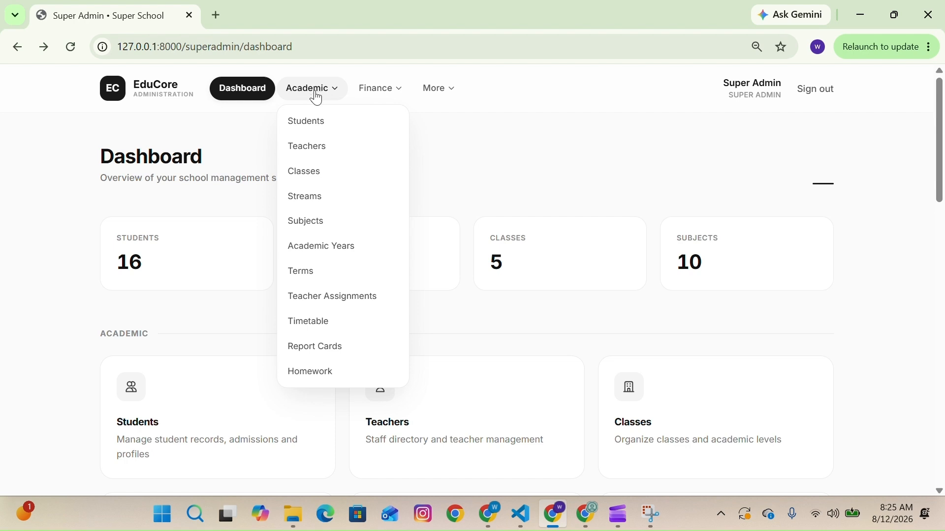
click(316, 123)
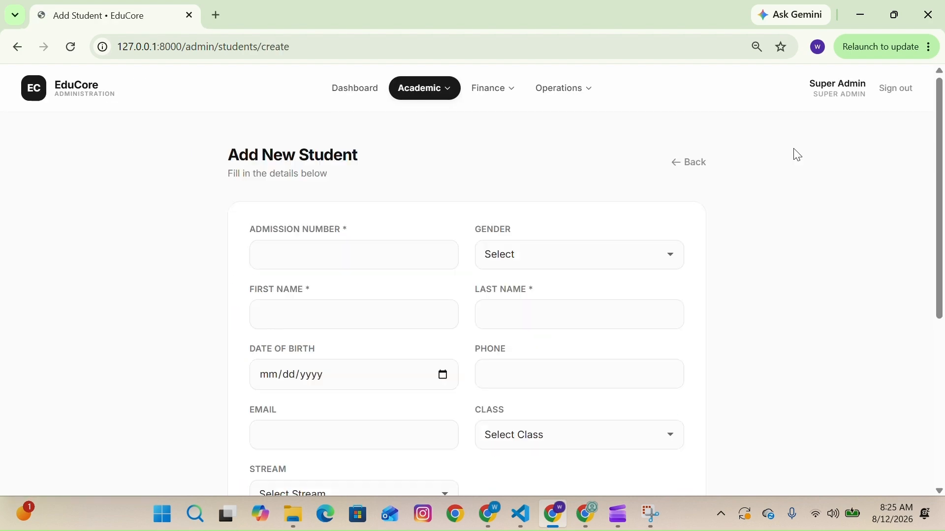
click(338, 249)
text(ADM0030)
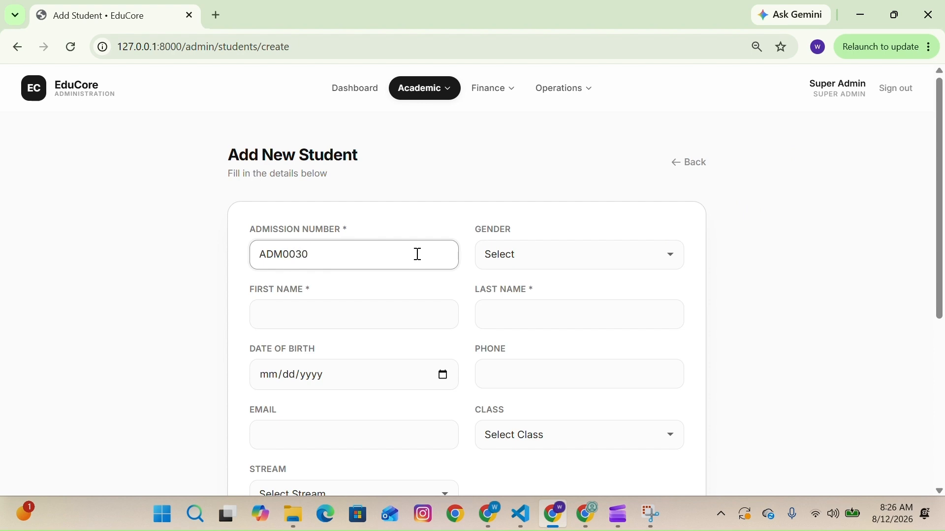
- Set the student's gender to Male, first name to TEST and last name to TEST 3
click(517, 255)
click(523, 297)
click(396, 312)
text(TEST)
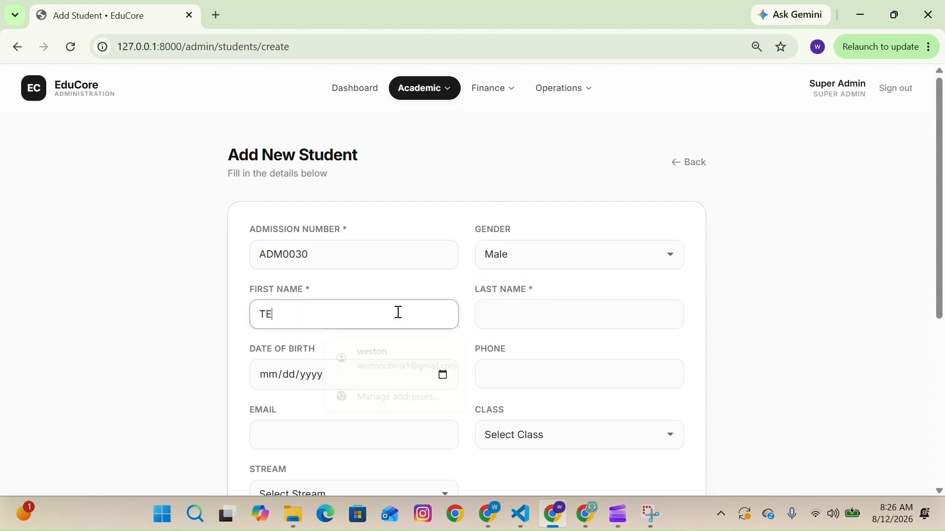
click(497, 316)
text(TEST 3)
- Pick the student's date of birth from the calendar
click(448, 388)
click(442, 376)
click(357, 188)
click(356, 188)
click(356, 189)
click(323, 267)
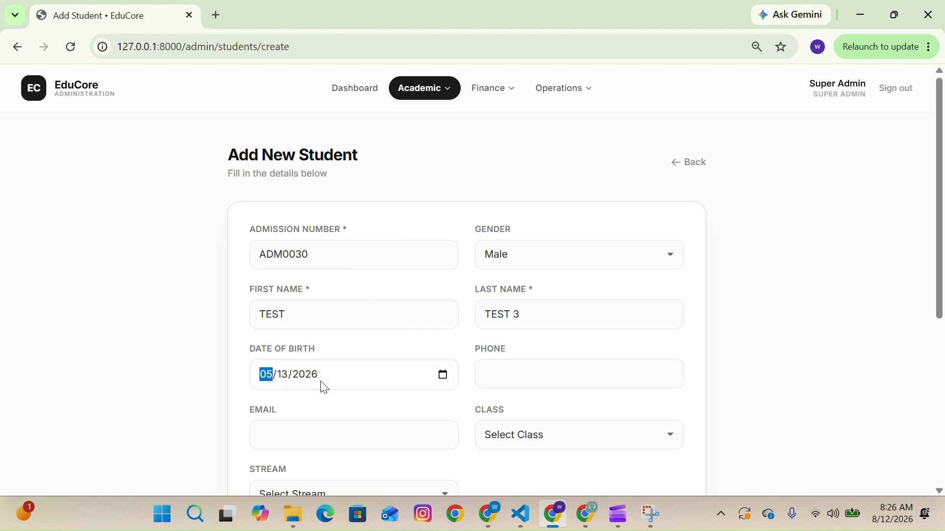
- Enter the student's phone number and e-mail address
click(527, 373)
text(0712121212)
click(407, 436)
scroll(349, 308, down, 2)
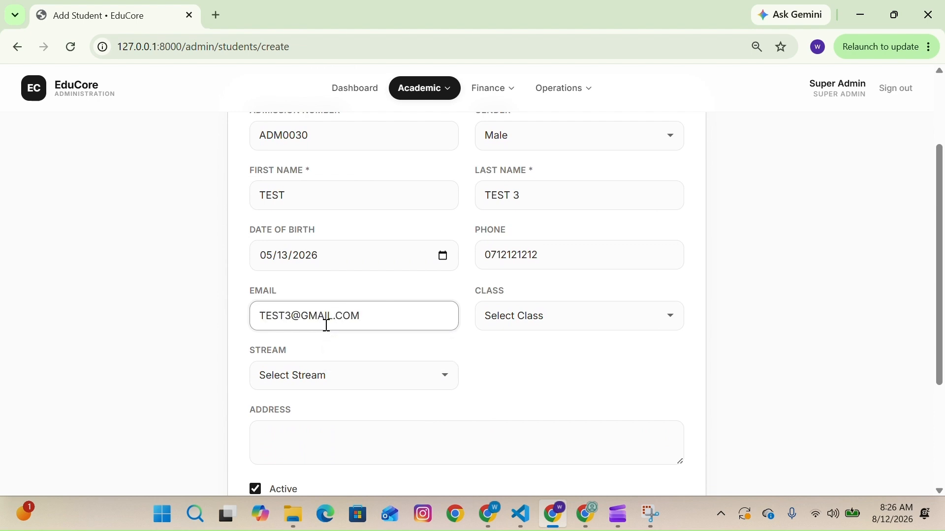
- Set the student's class to Grade 7 and stream to East (Grade 7)
click(525, 326)
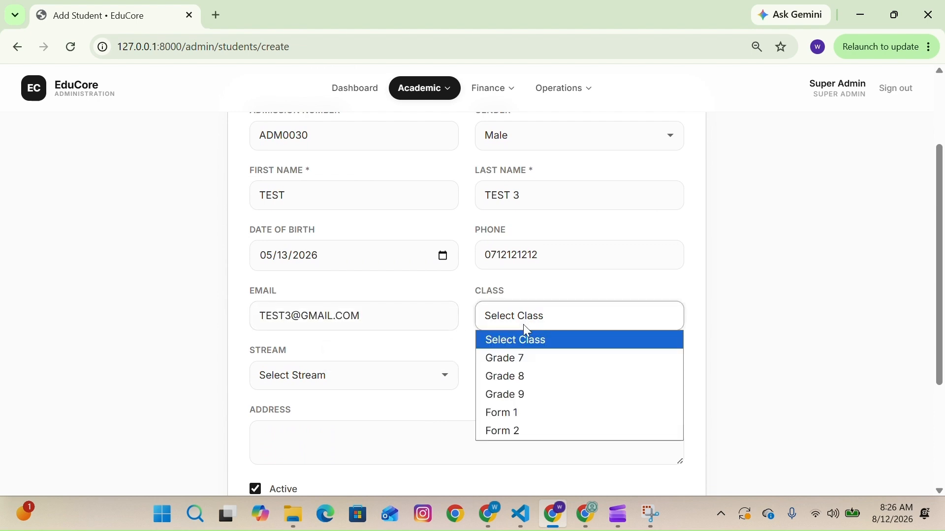
click(526, 362)
click(348, 376)
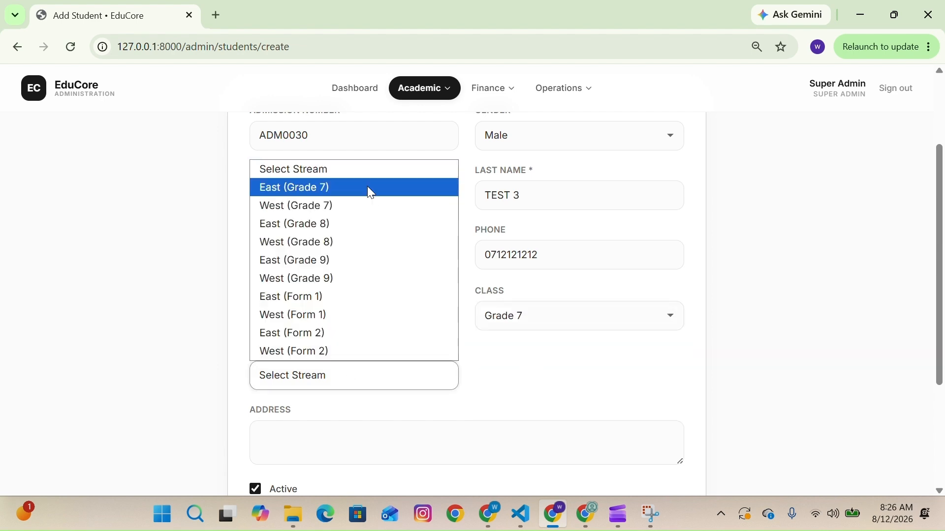
click(365, 189)
- Enter the student's postal address, keep Active checked, and save the student
scroll(373, 302, down, 2)
click(333, 363)
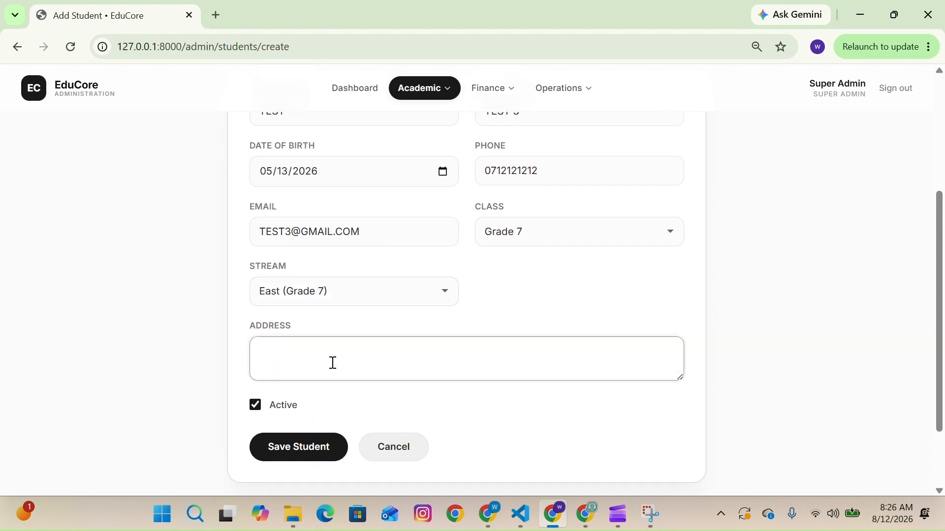
scroll(588, 156, up, 3)
scroll(589, 161, down, 4)
click(299, 405)
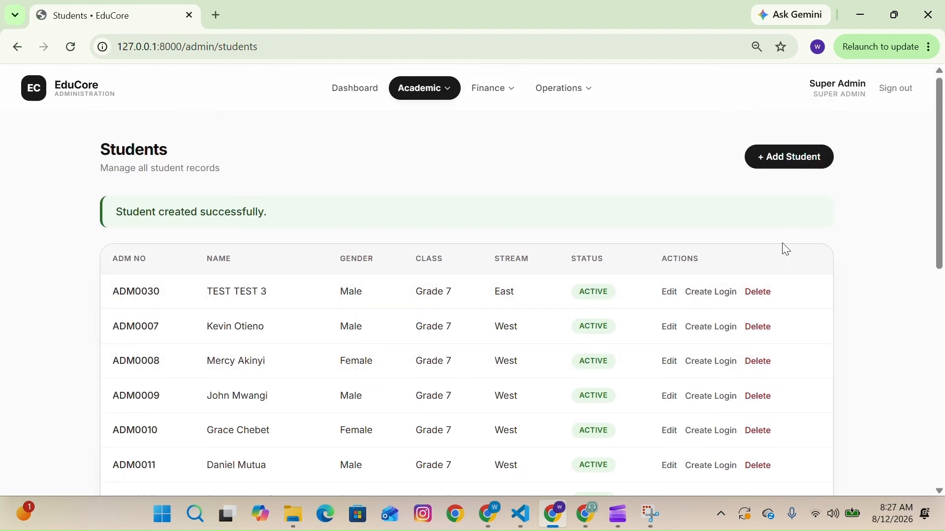
- Start another new student and enter admission number ADM0031
click(779, 161)
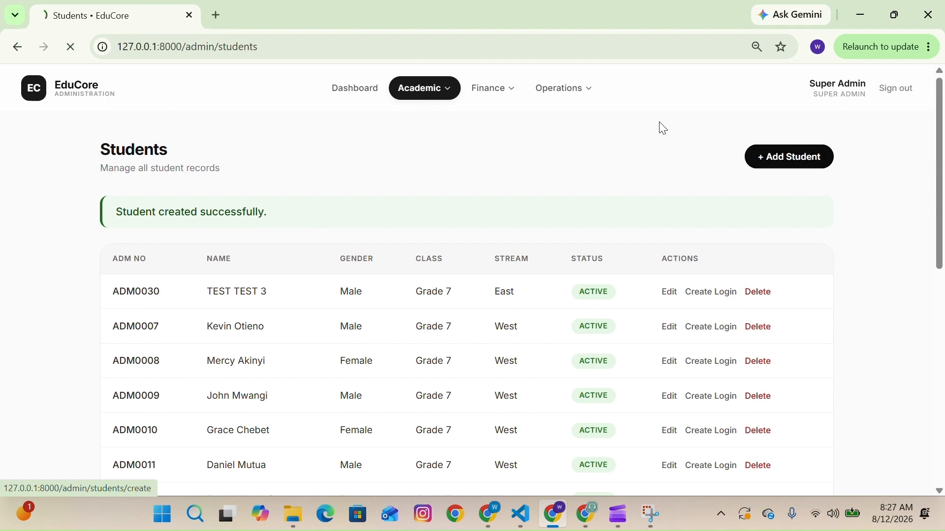
click(338, 262)
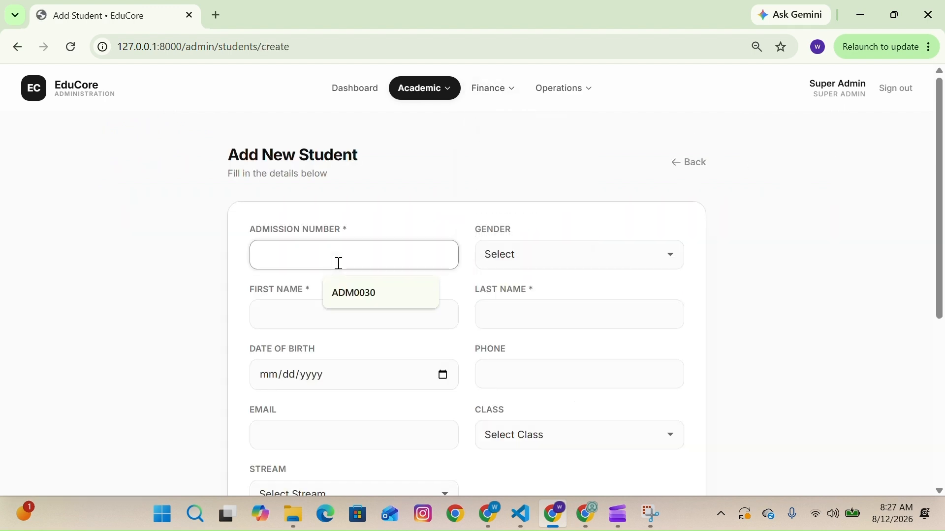
click(347, 284)
key(BackSpace)
text(1)
- Set the gender to Female, first name to TEST and last name to TEST 4
click(491, 259)
click(512, 316)
click(367, 312)
text(TEST)
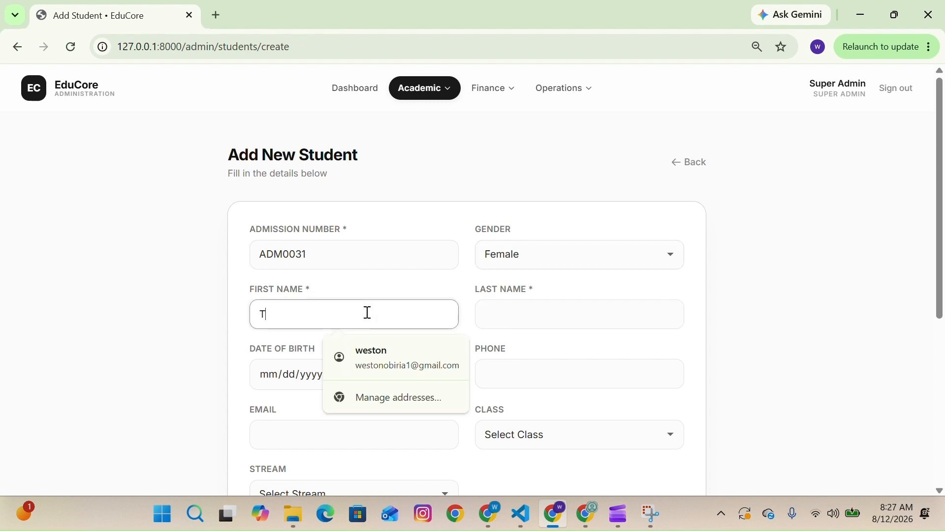
click(487, 313)
text(TEST 4)
- Pick the student's date of birth from the calendar, navigating back through the years
click(442, 376)
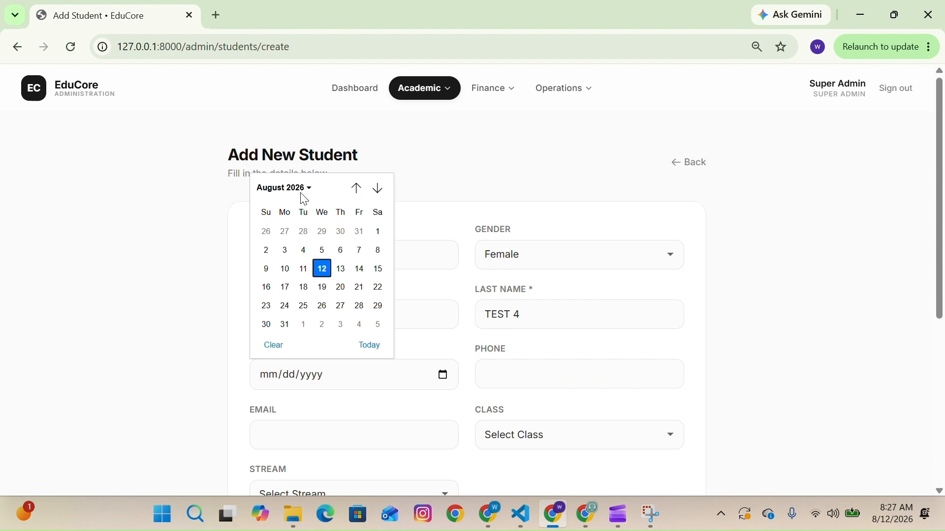
click(299, 189)
scroll(294, 262, up, 2)
click(311, 212)
click(271, 252)
click(341, 287)
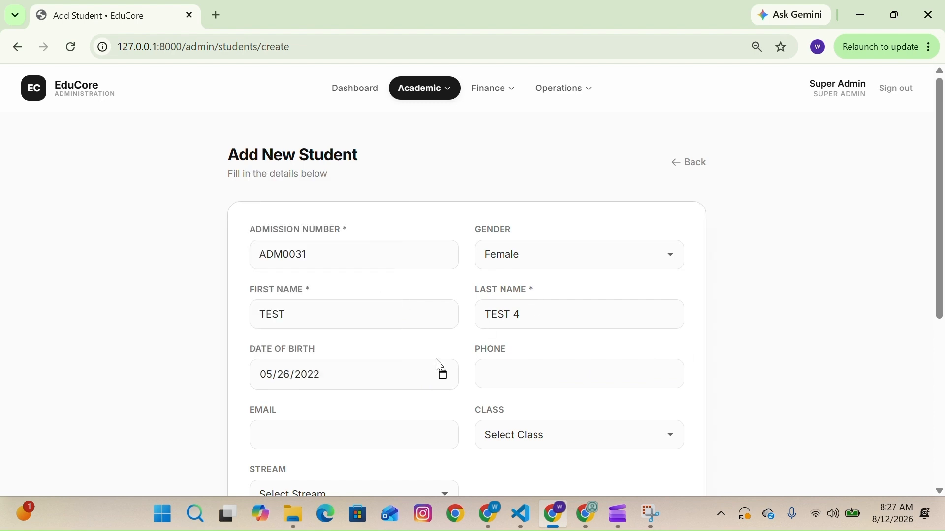
- Enter the student's phone number and e-mail address
click(563, 387)
text(0789898989)
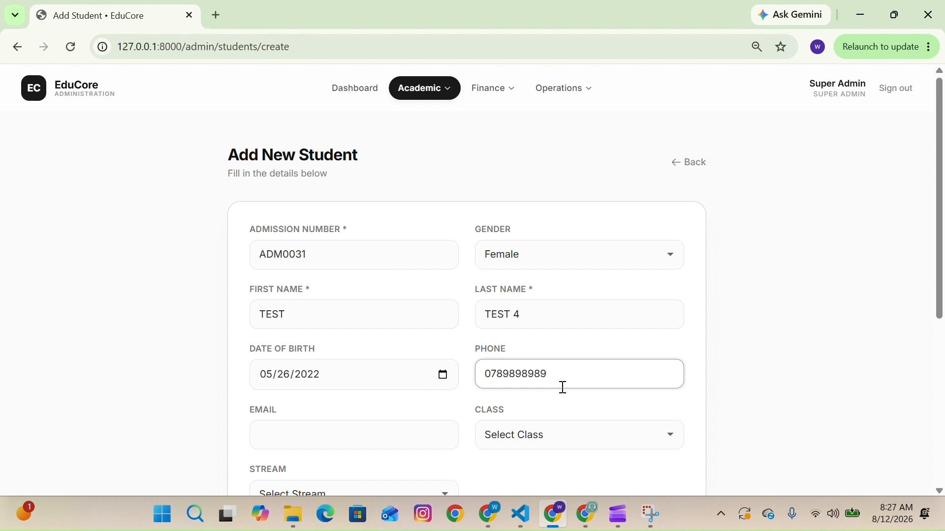
scroll(377, 404, down, 1)
click(361, 384)
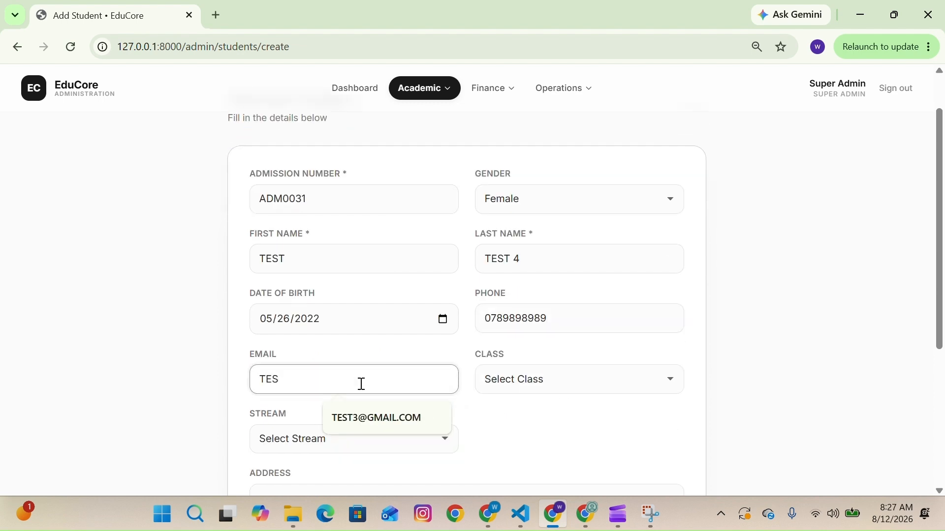
- Set the student's class to Grade 7 and stream to East
click(518, 379)
click(548, 281)
click(291, 448)
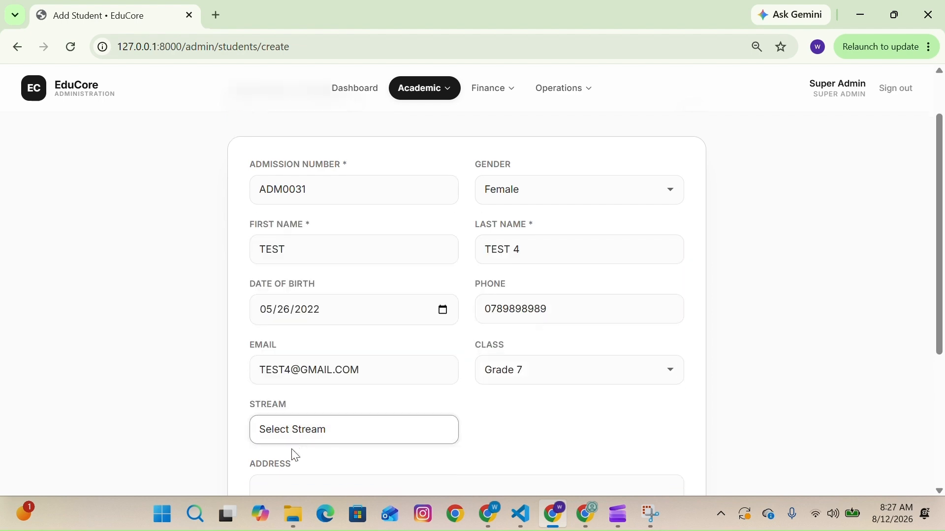
scroll(295, 455, down, 1)
click(315, 396)
click(333, 236)
- Enter the address WHITEHART LANE and save the new student
scroll(341, 300, down, 2)
click(286, 377)
text(WHITEHART LANE)
click(277, 475)
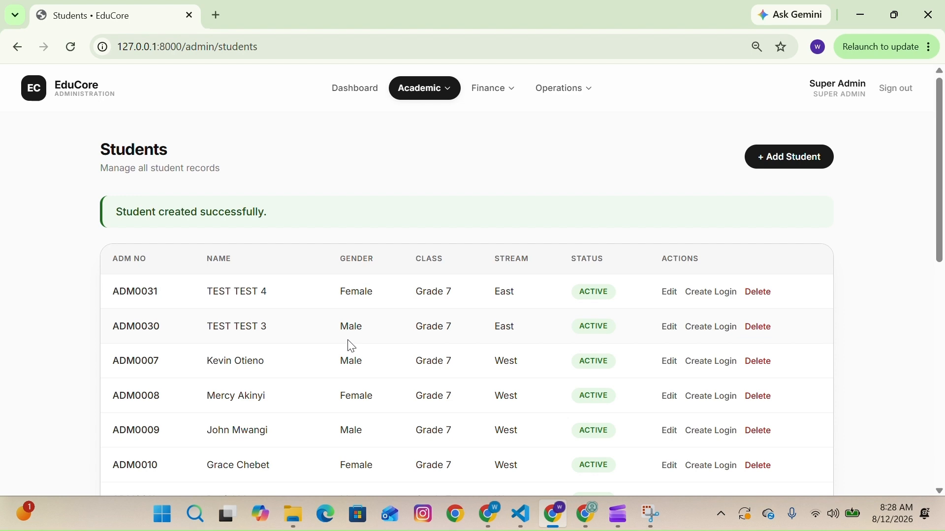
- Create a login account for student TEST TEST 3, entering and confirming a password
click(715, 333)
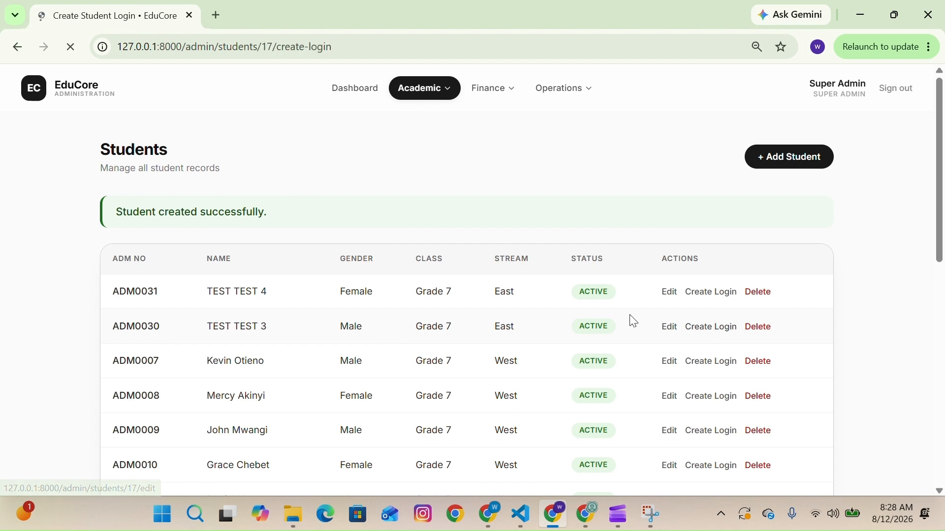
scroll(390, 317, down, 1)
click(389, 317)
text(•••••••)
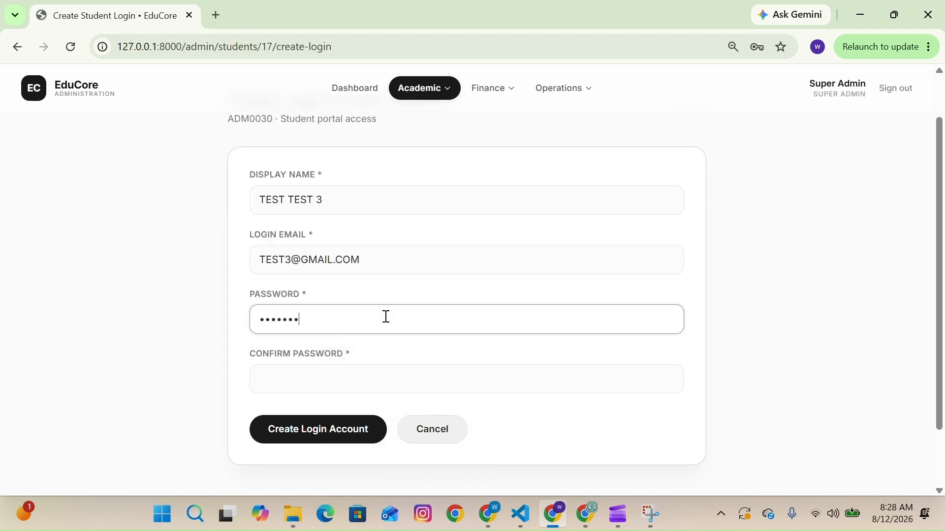
click(331, 382)
text(••)
click(297, 428)
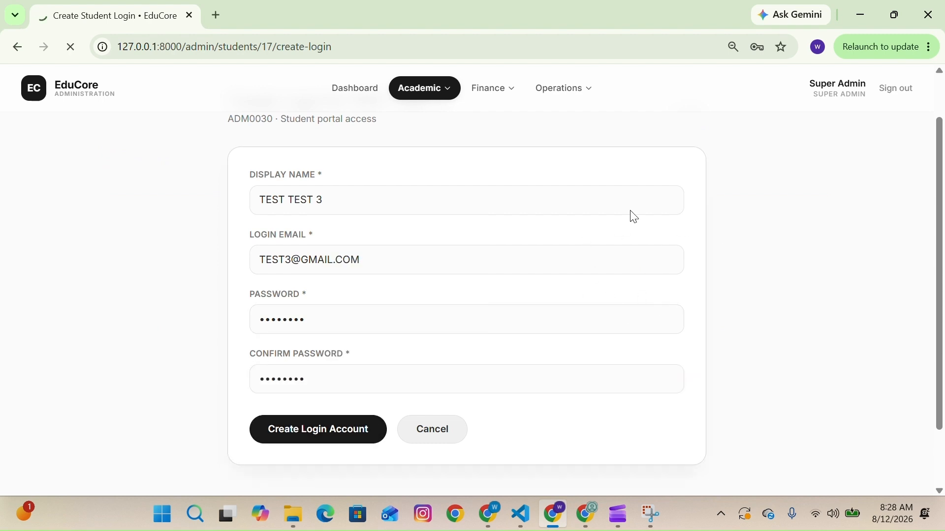
- Create a login account for student TEST TEST 4, entering and confirming a password
click(709, 294)
click(313, 373)
text(••••••••)
click(287, 436)
text(••••••••)
scroll(287, 441, down, 1)
click(293, 427)
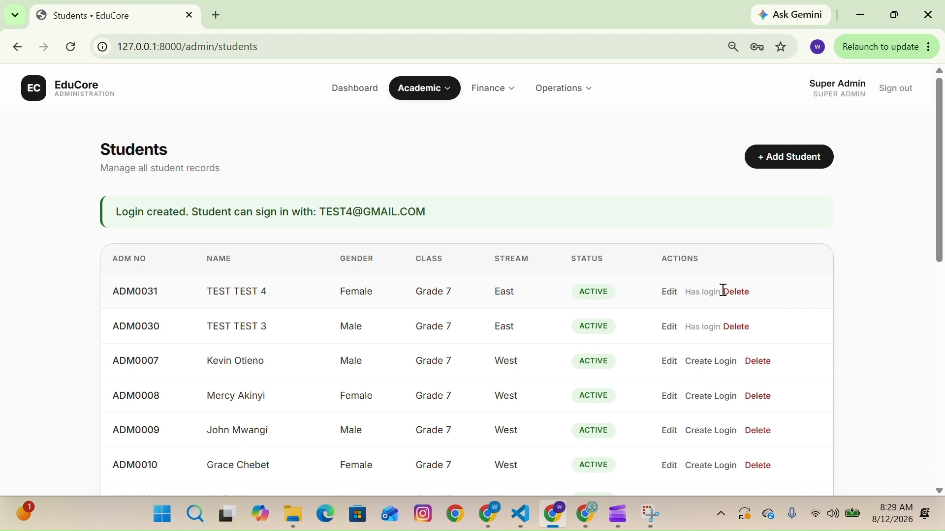
- Open the parents list, start a new parent or guardian and enter first name TEST
click(556, 104)
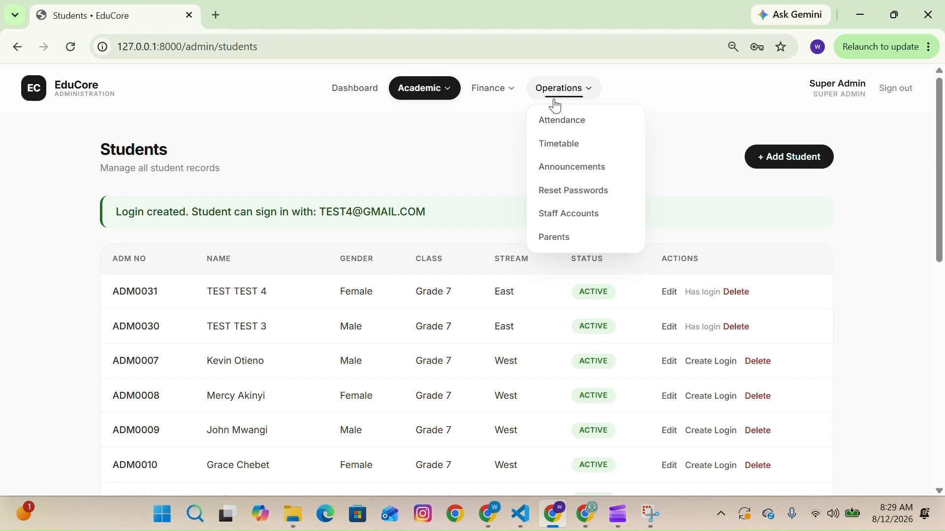
click(554, 241)
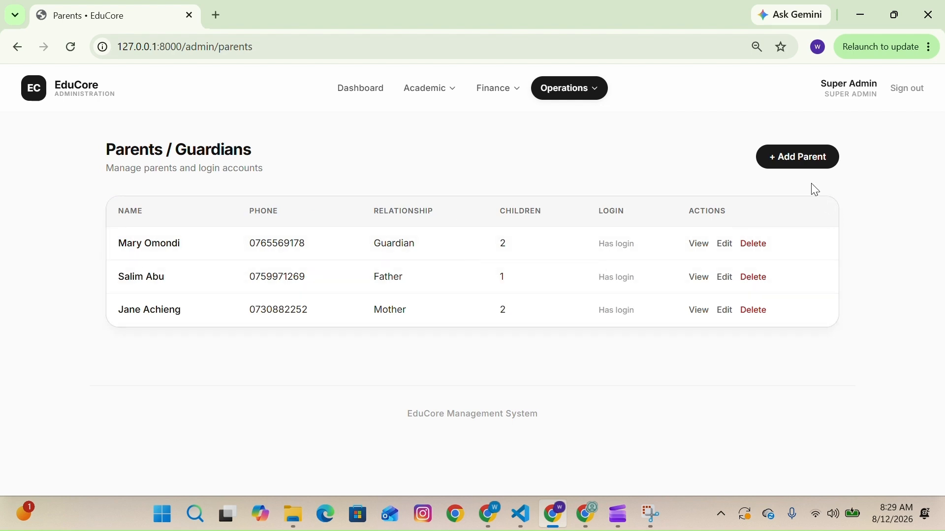
click(791, 156)
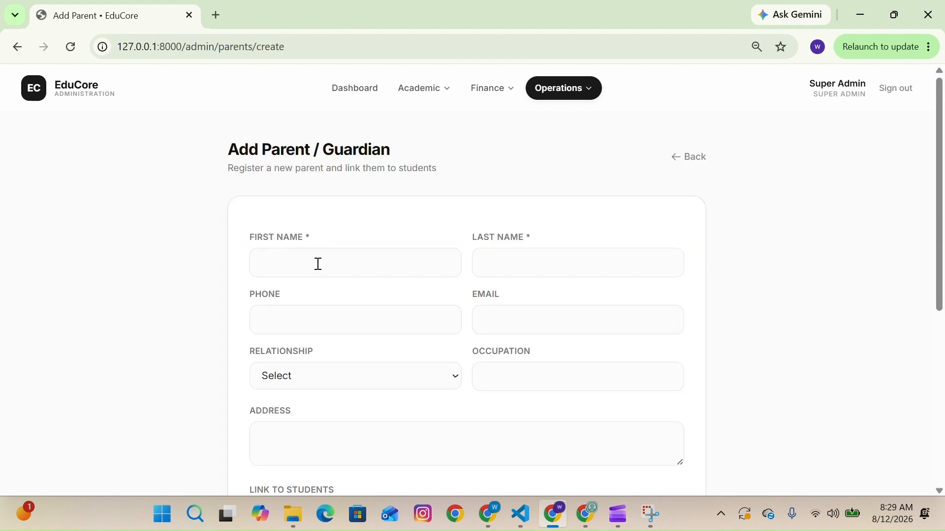
click(319, 265)
text(TEST)
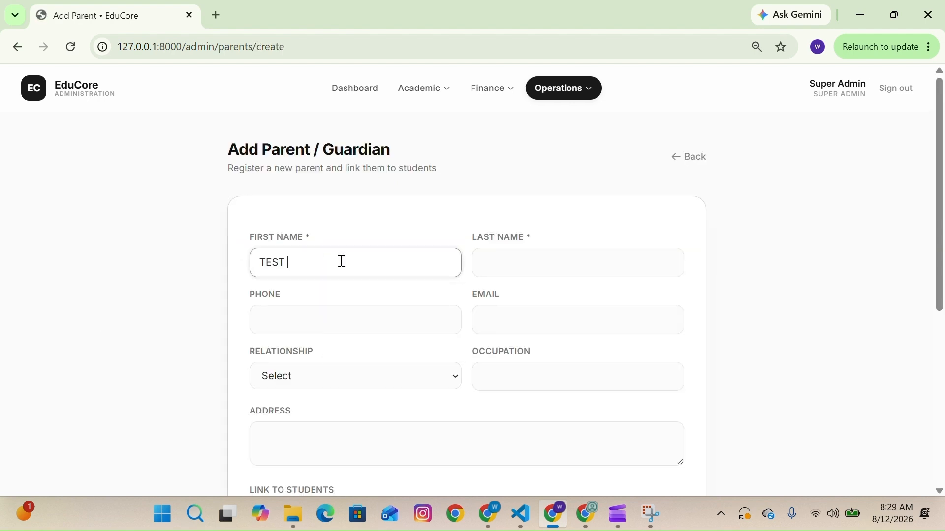
- Enter last name PARENT, then fill in the parent's phone number and e-mail address
click(478, 262)
text(PARENT)
click(375, 322)
click(392, 356)
click(522, 328)
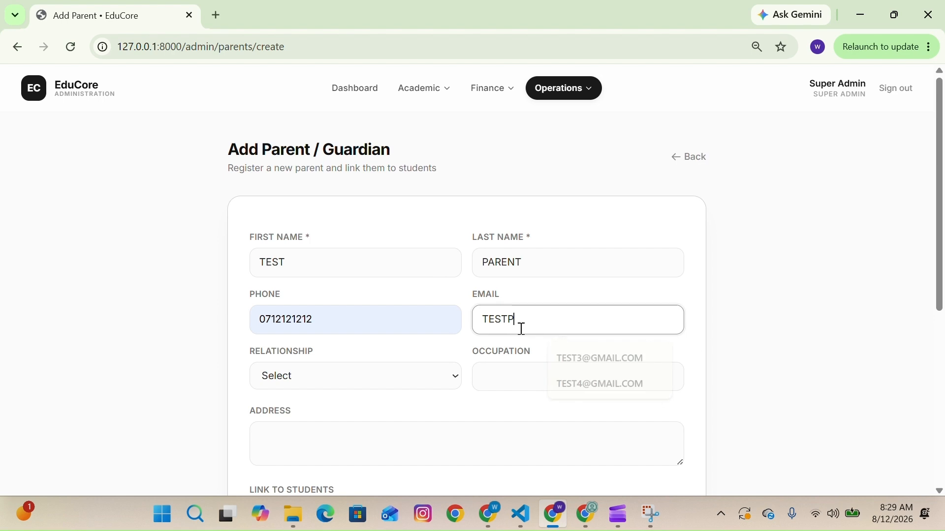
- Set the relationship to Father, occupation to Driver and address to whitehart lane
click(349, 388)
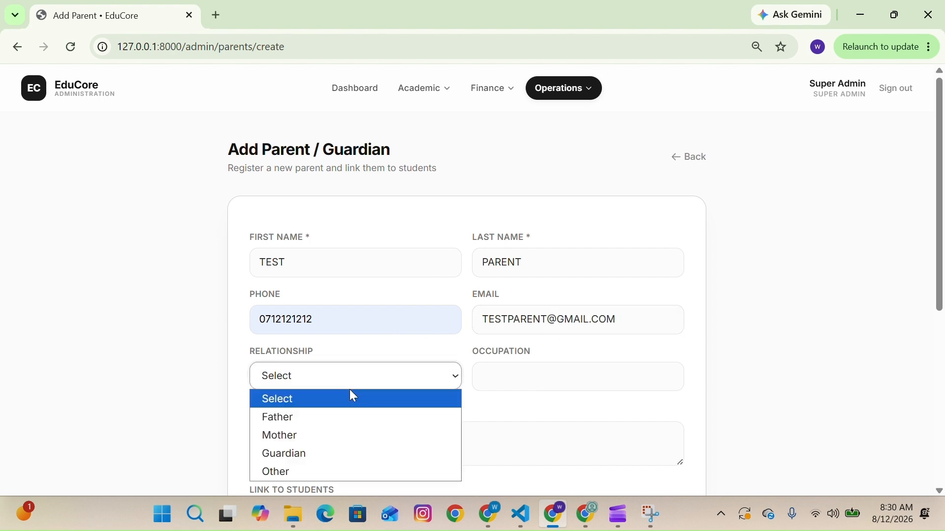
click(316, 422)
click(500, 368)
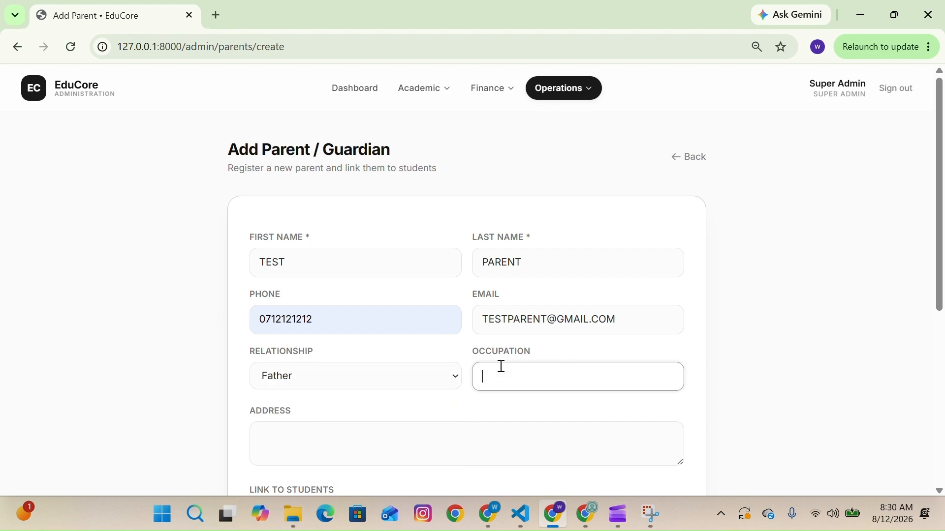
text(Driver)
scroll(502, 366, down, 1)
click(444, 365)
text(whitehart la)
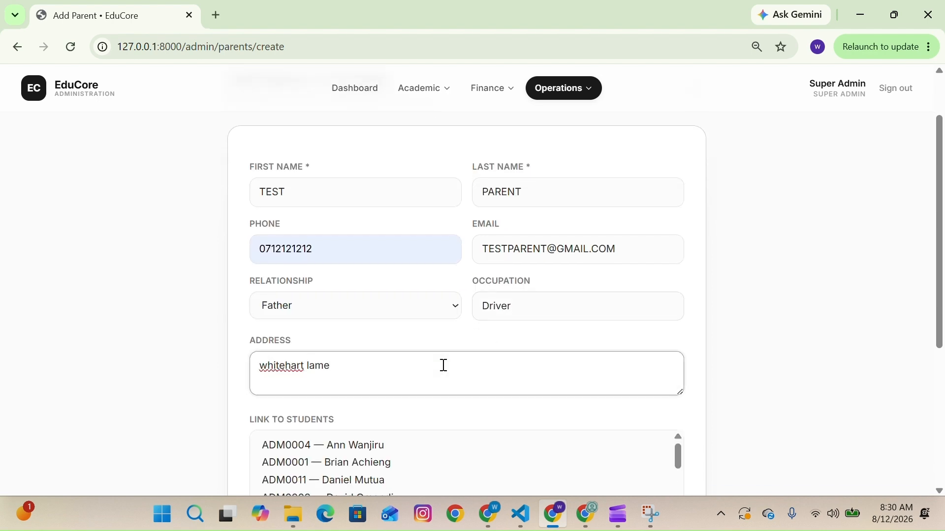
text(ne)
- Link the parent to students ADM0030 and ADM0031 and save the parent
scroll(443, 365, down, 2)
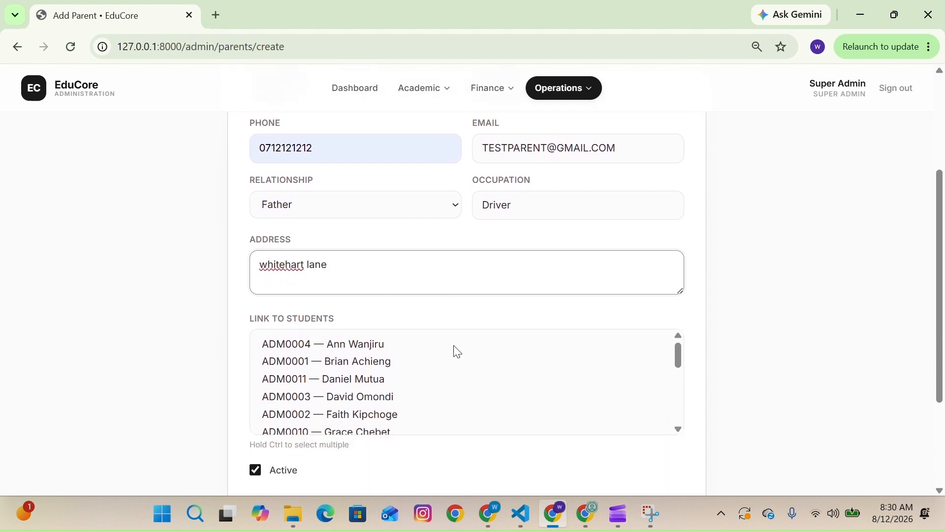
scroll(444, 390, up, 1)
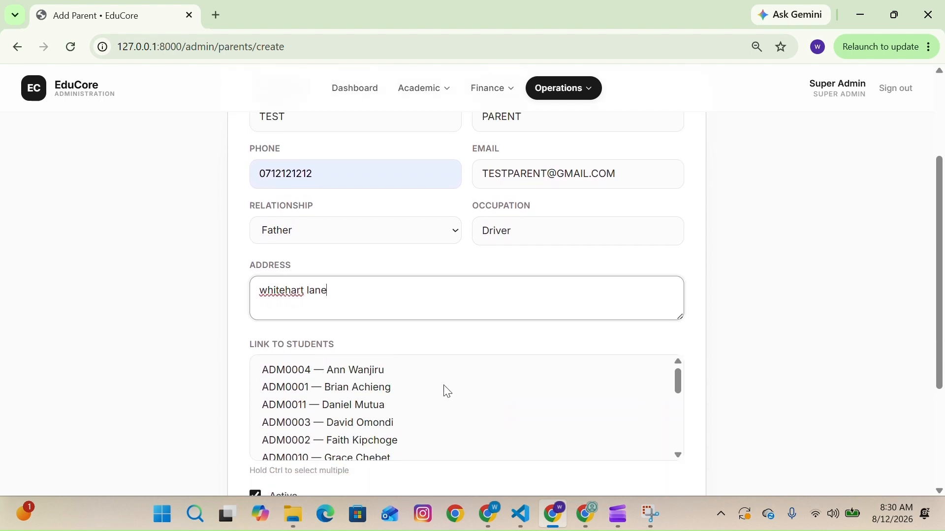
scroll(447, 393, down, 1)
scroll(445, 391, down, 6)
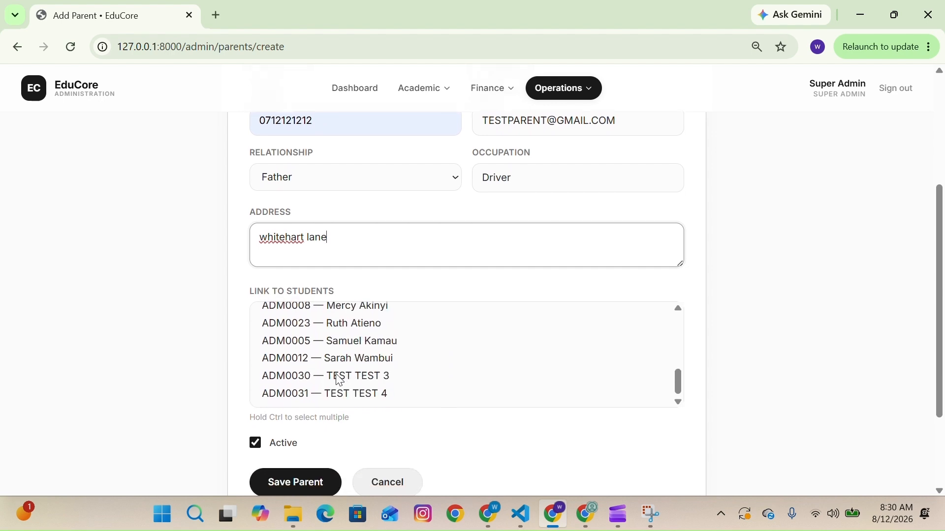
click(336, 374)
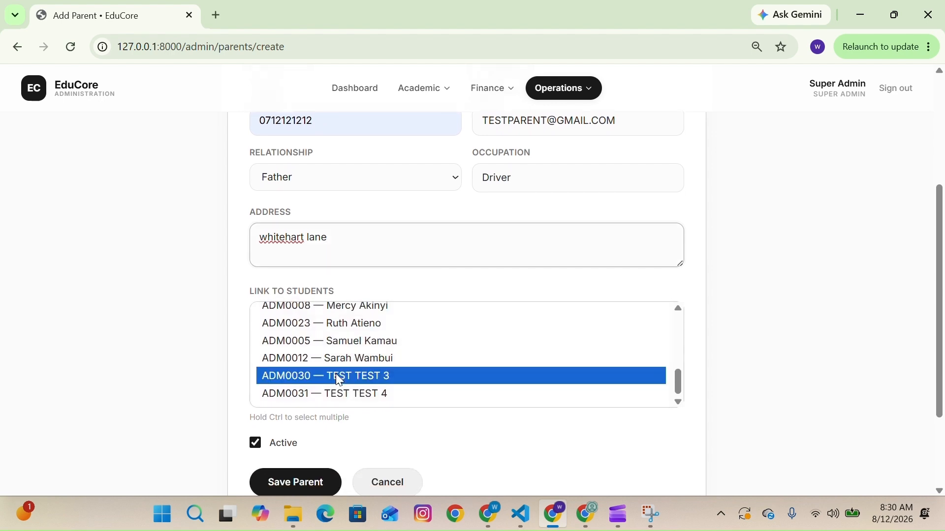
click(376, 393)
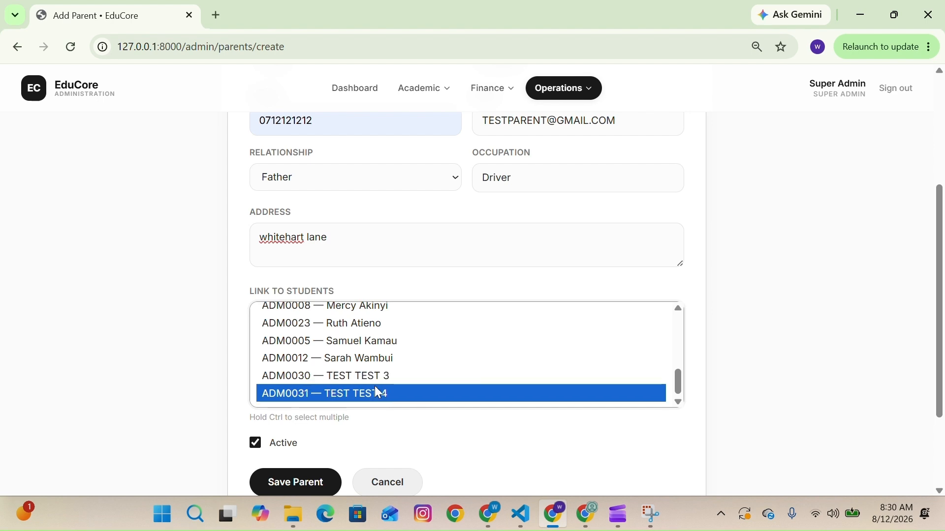
click(373, 379)
key(shift+Down)
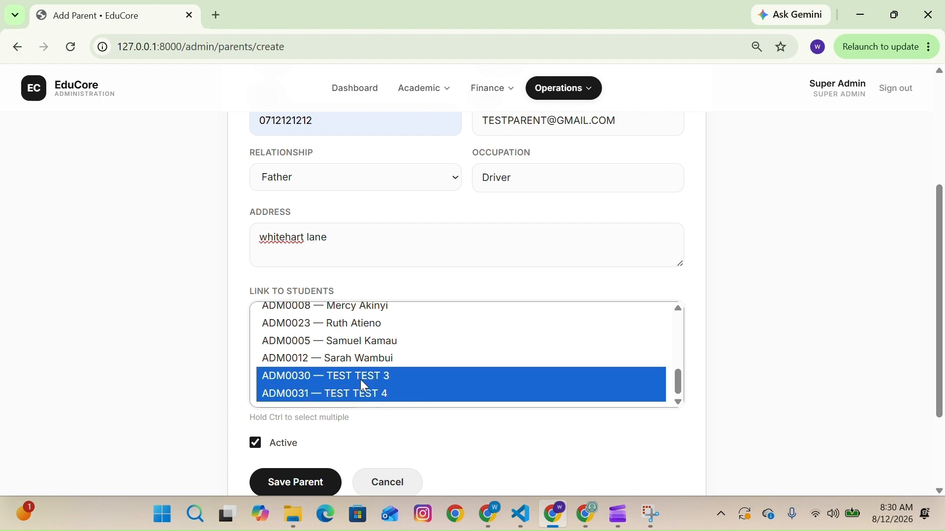
click(308, 485)
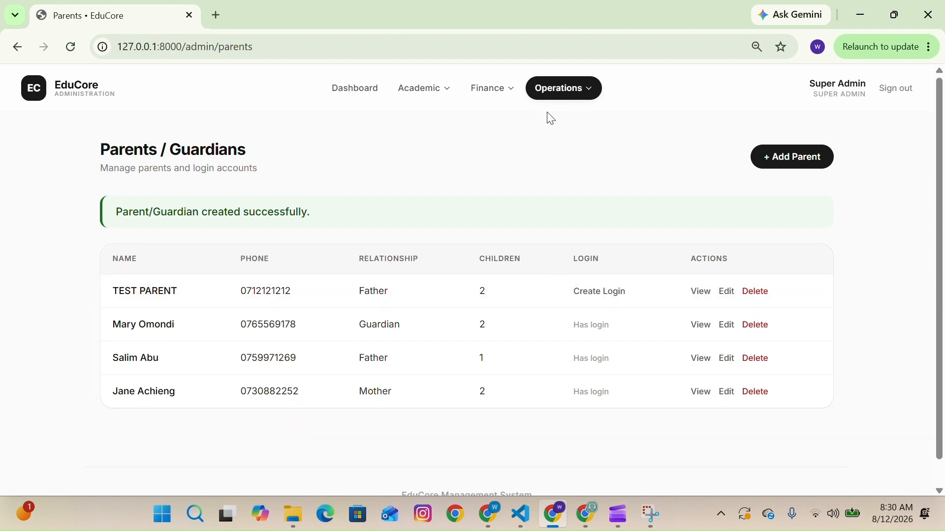
- Open the teachers list, start a new teacher and enter staff number QWE213
mouse_move(554, 97)
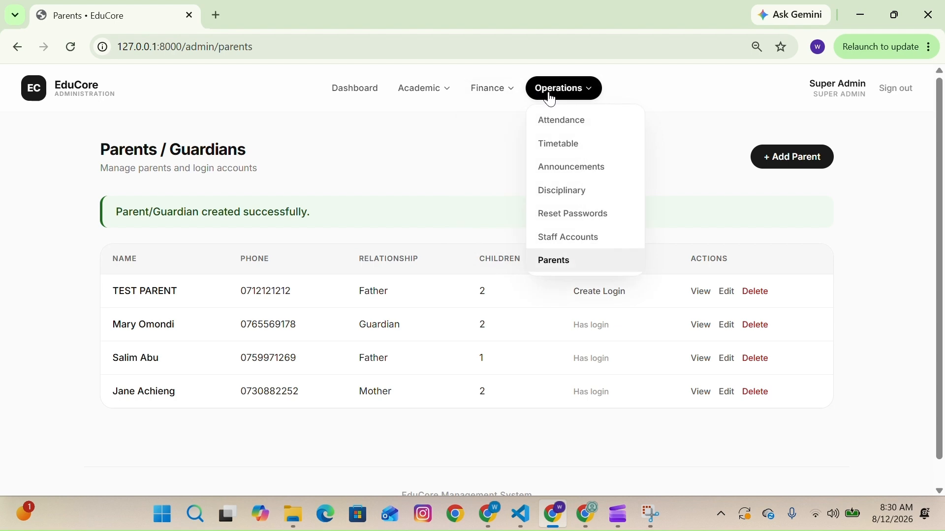
mouse_move(440, 99)
click(431, 148)
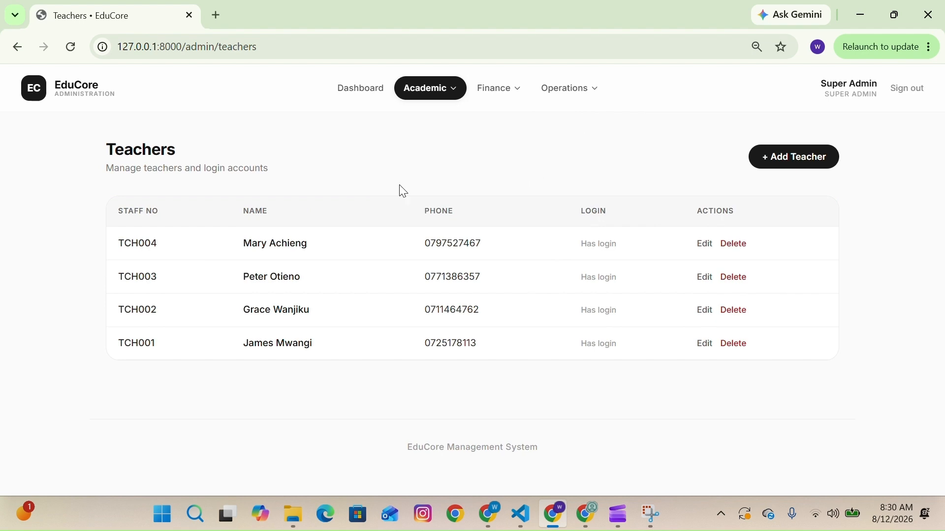
click(821, 158)
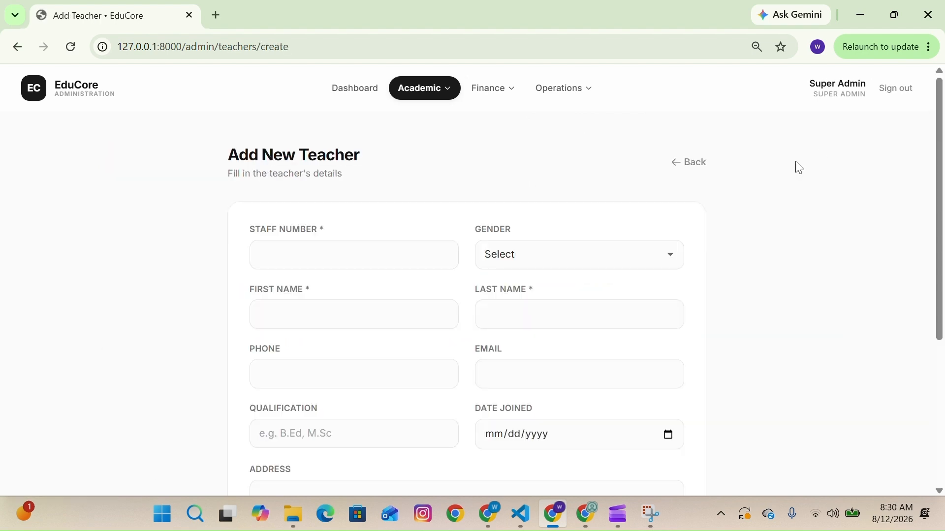
click(384, 263)
text(qwer)
key(BackSpace)
key(BackSpace)
key(BackSpace)
key(BackSpace)
text(QWE213)
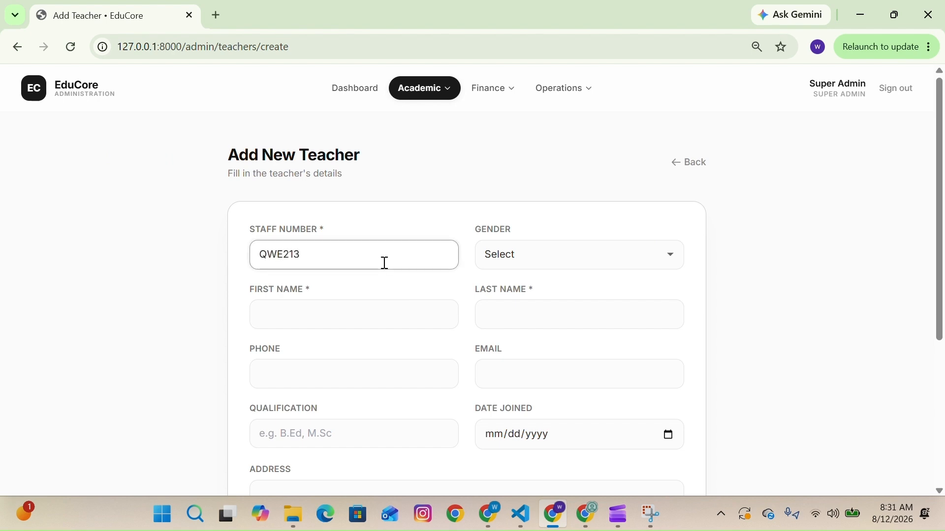
- Set the teacher's gender to Male, first name to TEST and last name to TEACHER
click(531, 263)
click(515, 295)
click(415, 320)
text(test)
click(392, 350)
click(530, 321)
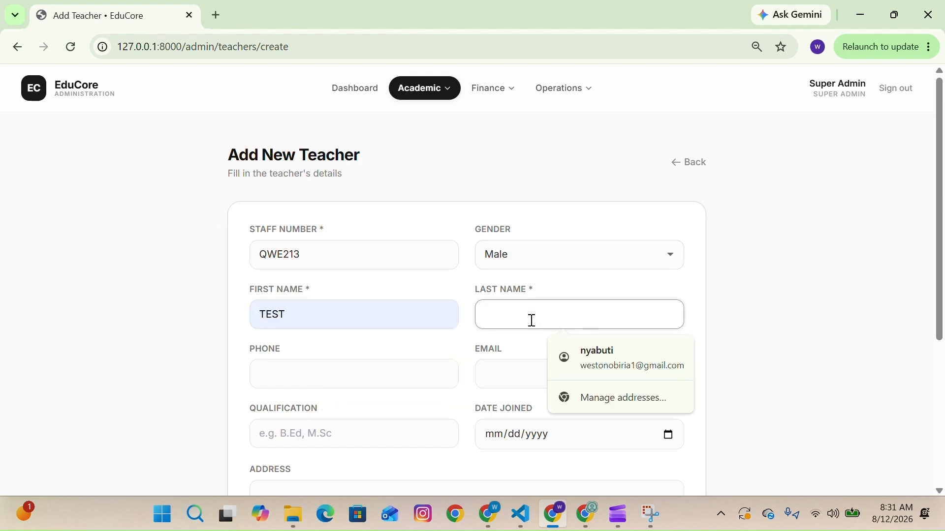
text(Teacher)
- Enter the teacher's phone number and e-mail address
click(420, 374)
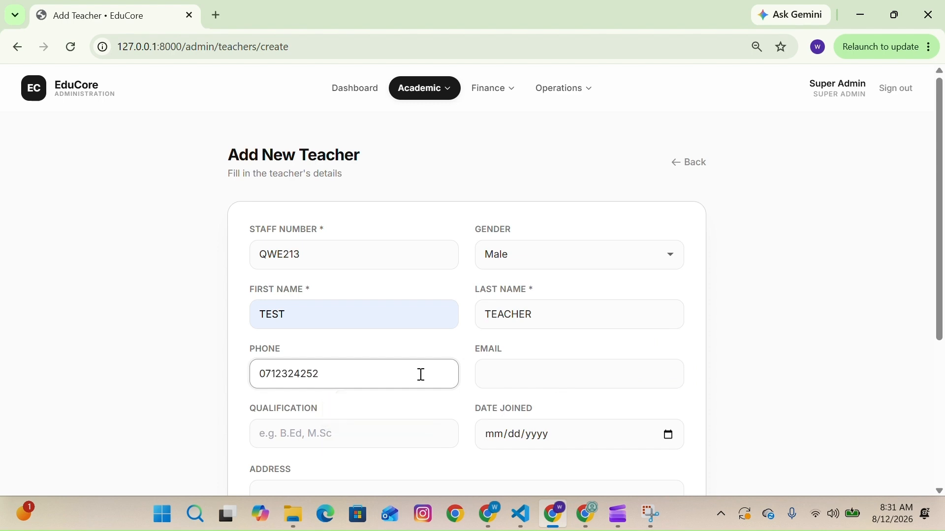
click(498, 376)
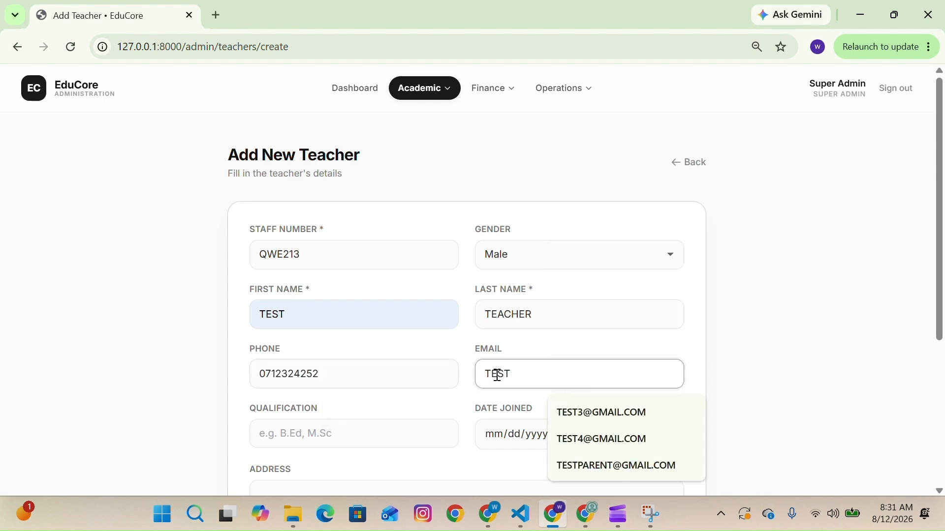
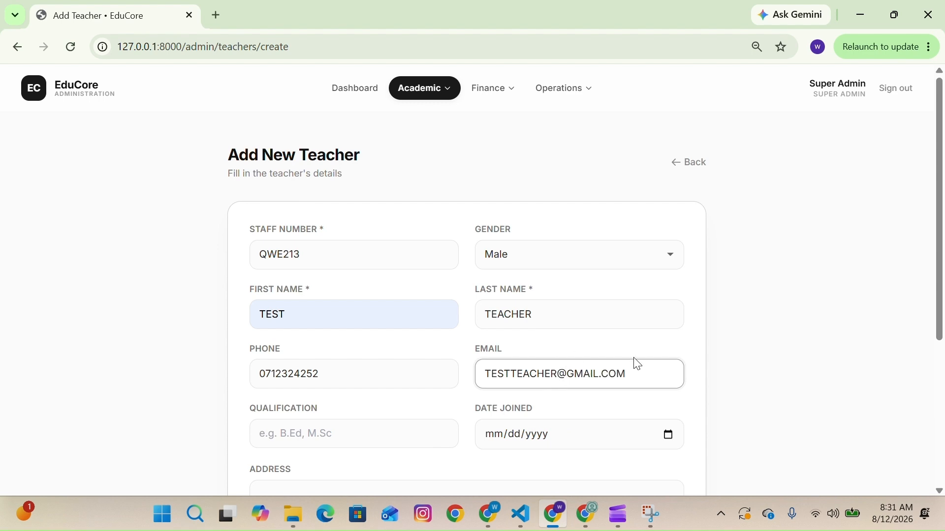
- Set the qualification to M.Sc and the address to aurora drive
scroll(389, 373, down, 1)
click(329, 398)
text(M.)
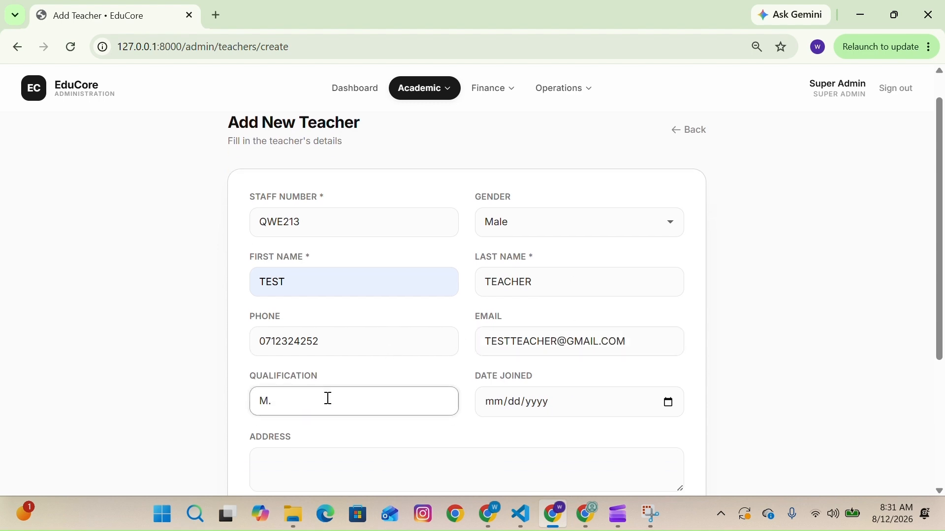
text(Sc)
scroll(328, 398, down, 3)
click(316, 371)
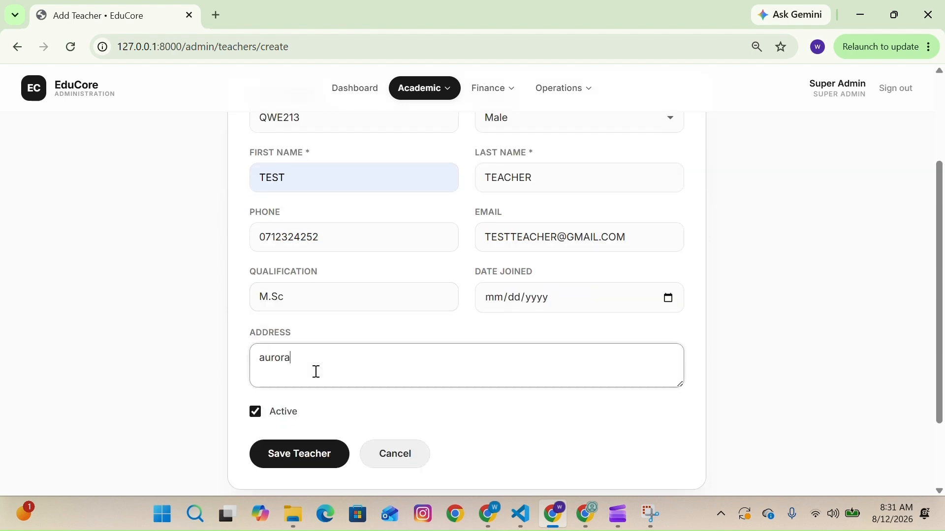
text(aurora drivw)
key(BackSpace)
text(e)
- Pick 08/12/2026 as the date joined from the calendar and save the teacher
scroll(314, 374, down, 1)
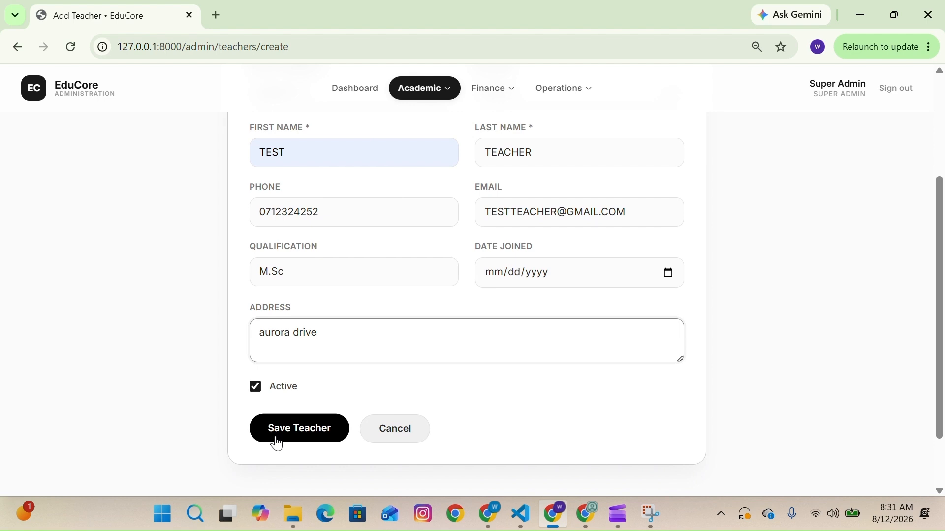
click(677, 277)
click(506, 302)
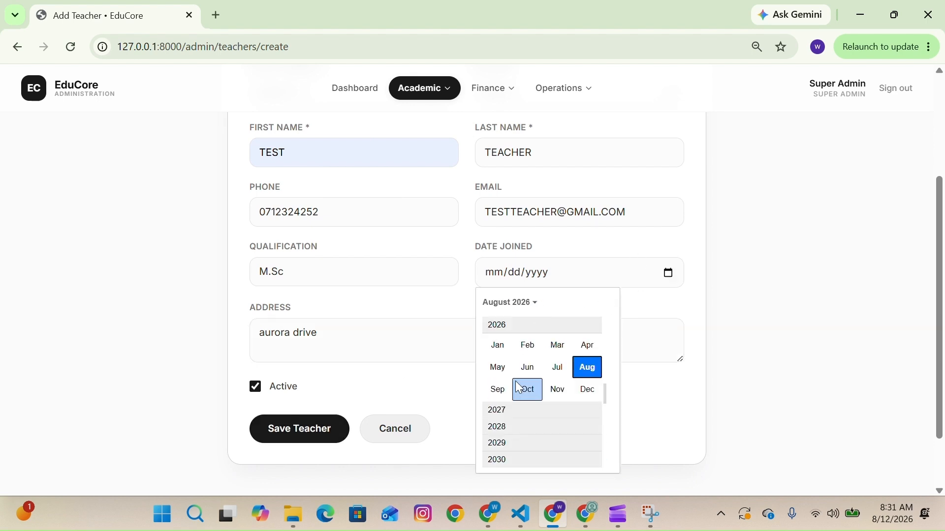
click(498, 365)
click(596, 460)
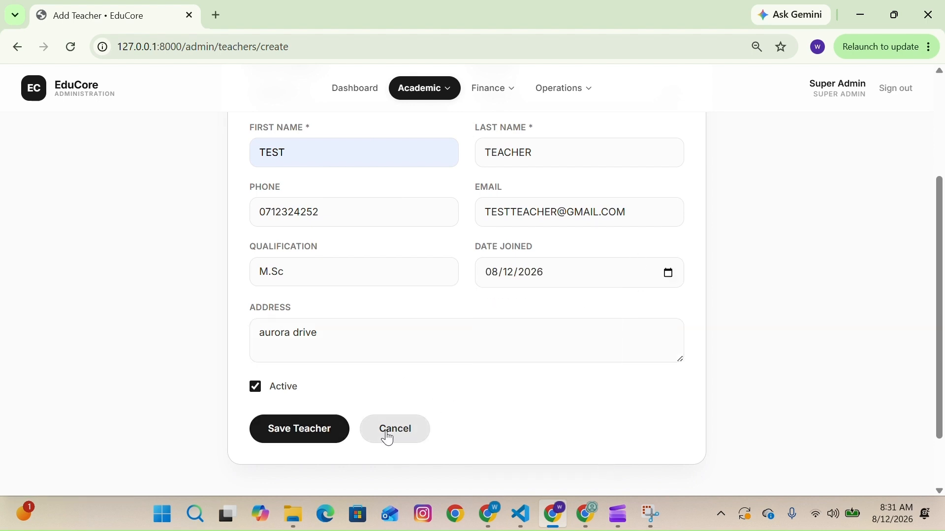
click(317, 442)
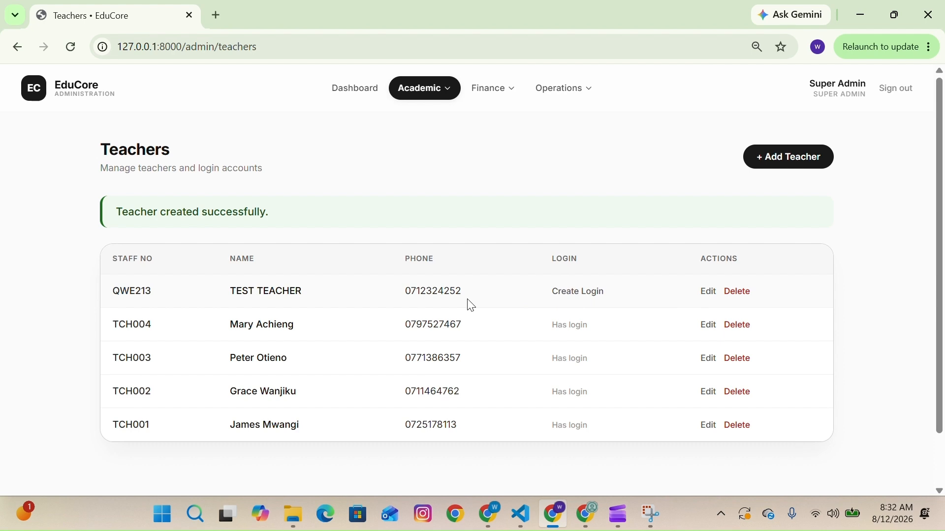
- Create a login account for TEST TEACHER, entering and confirming the account password
click(581, 298)
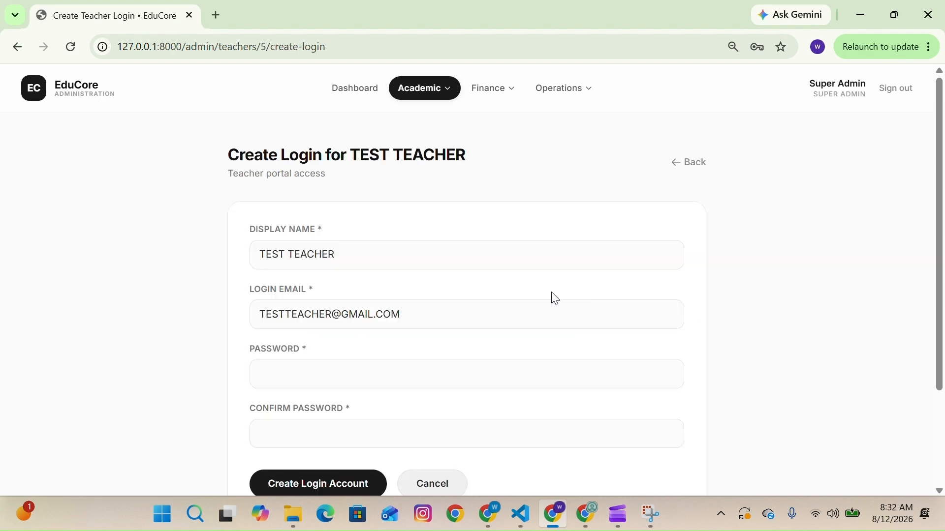
scroll(390, 252, down, 1)
click(339, 312)
text(12345)
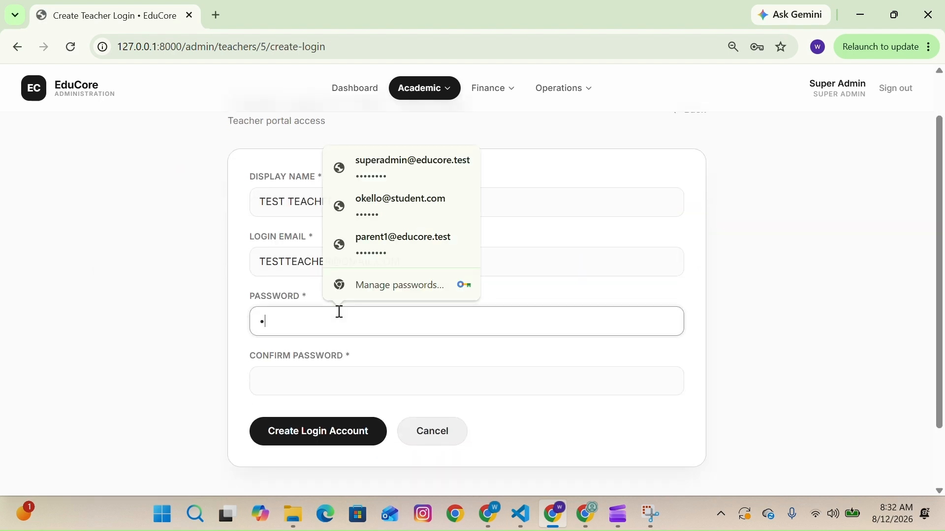
text(12345678)
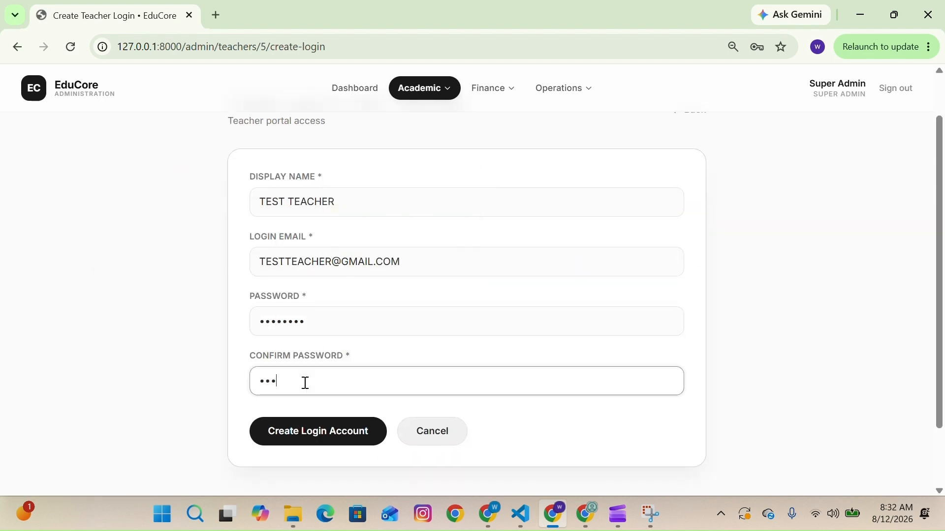
click(333, 433)
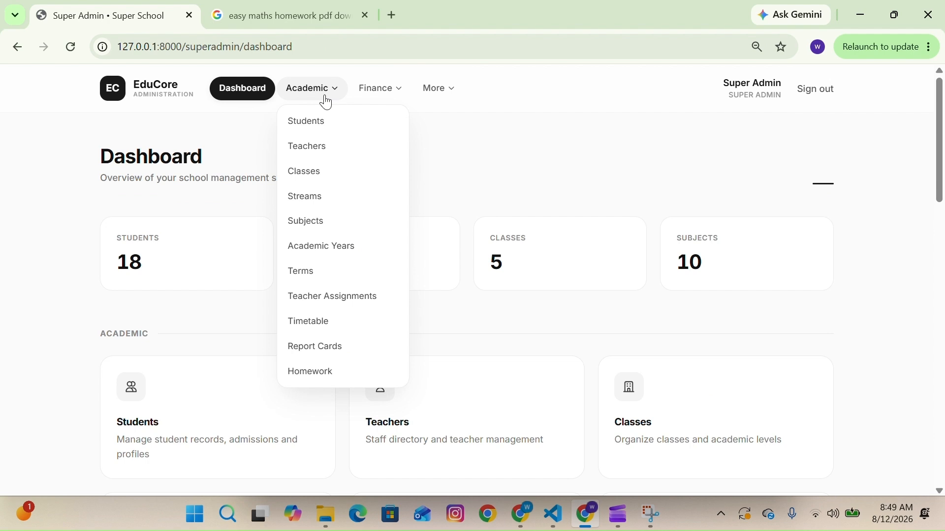
- Edit Grade 7 to make TEST TEACHER its class teacher with the description "New teacher", and update the class
click(318, 178)
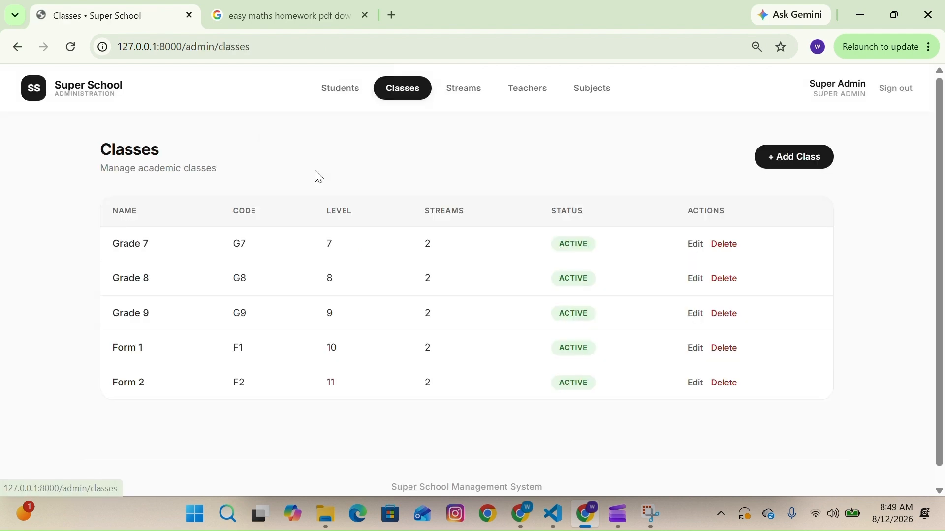
click(695, 246)
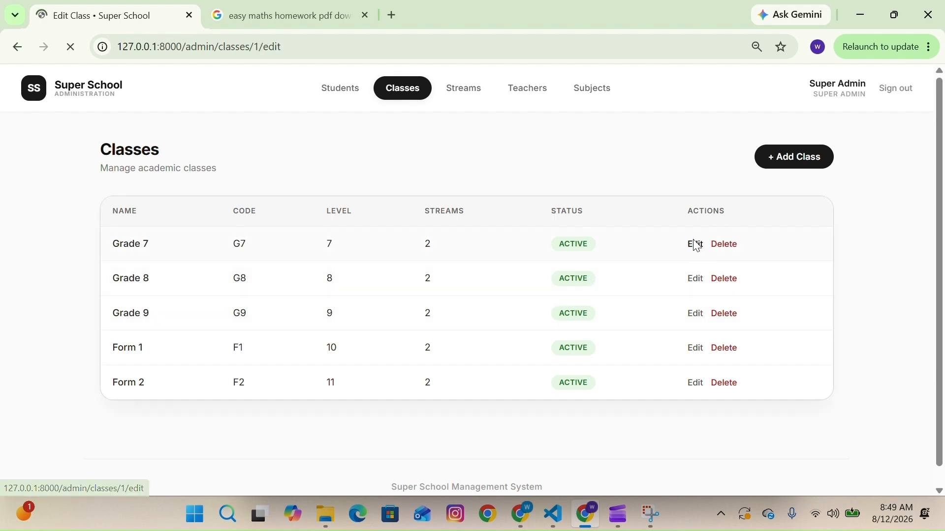
scroll(525, 292, down, 1)
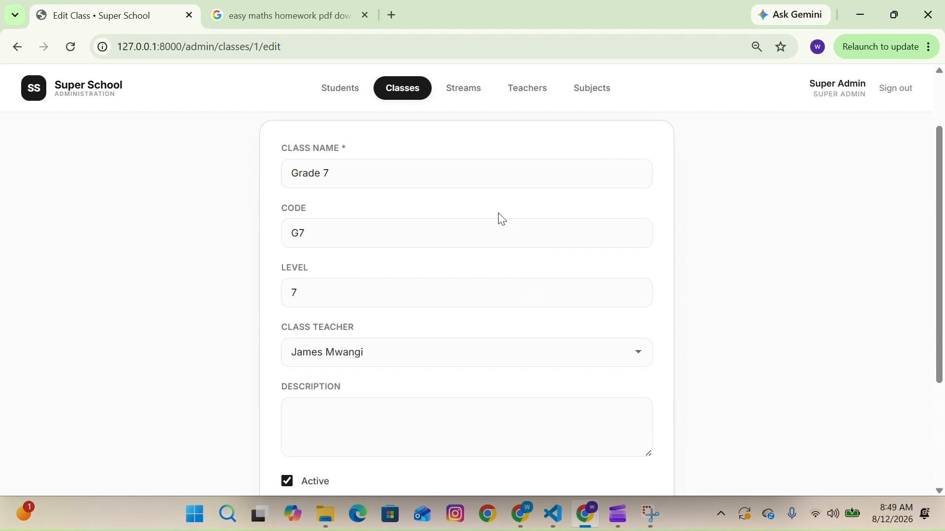
scroll(496, 139, down, 1)
scroll(499, 266, down, 1)
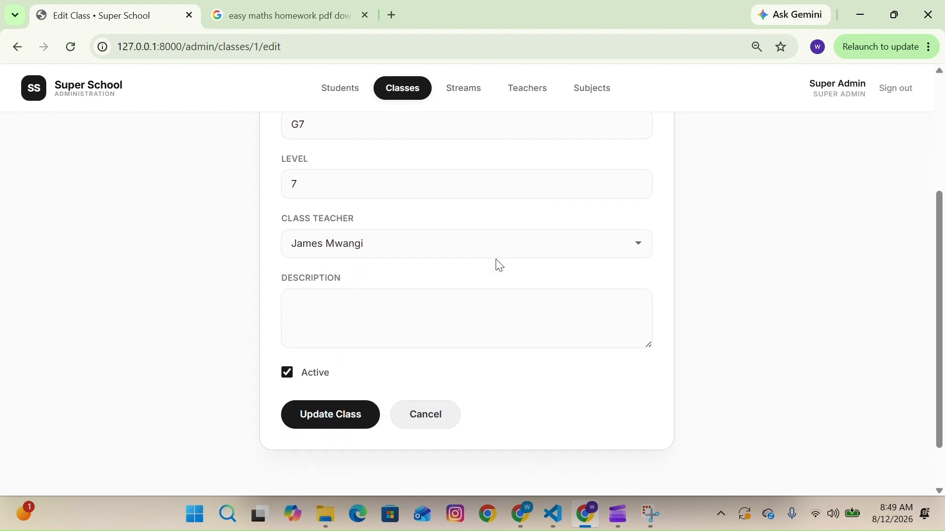
click(489, 249)
click(396, 358)
click(367, 321)
text(New teacher)
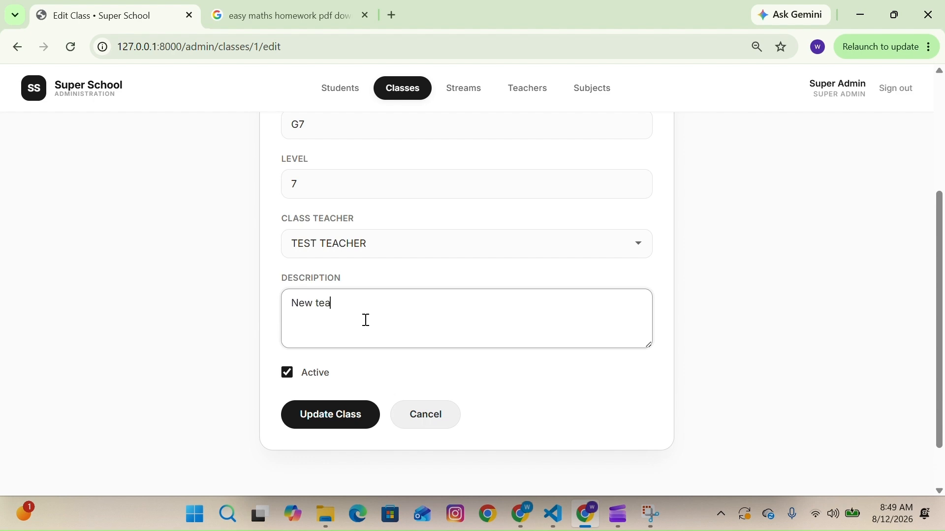
click(328, 416)
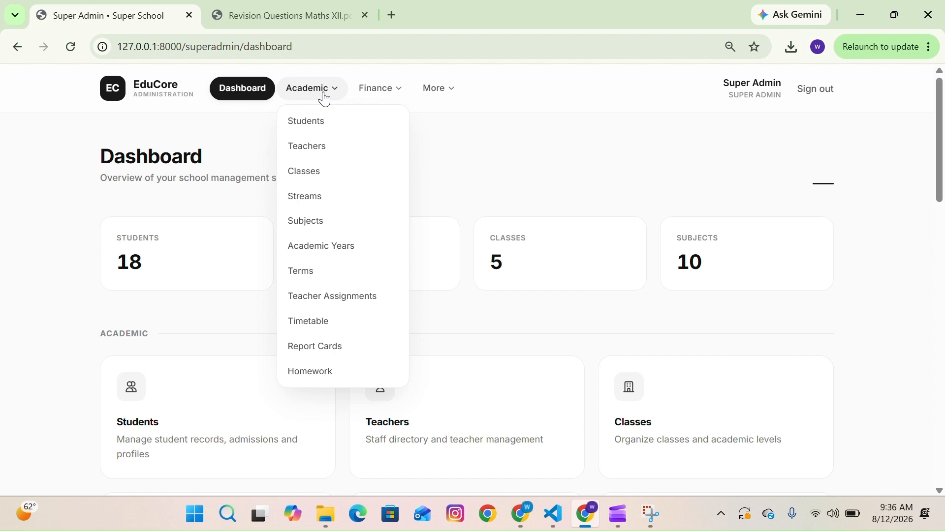
- Add a teacher assignment of TEST TEACHER to Business Studies for Grade 7 in academic year 2025/2026
click(344, 305)
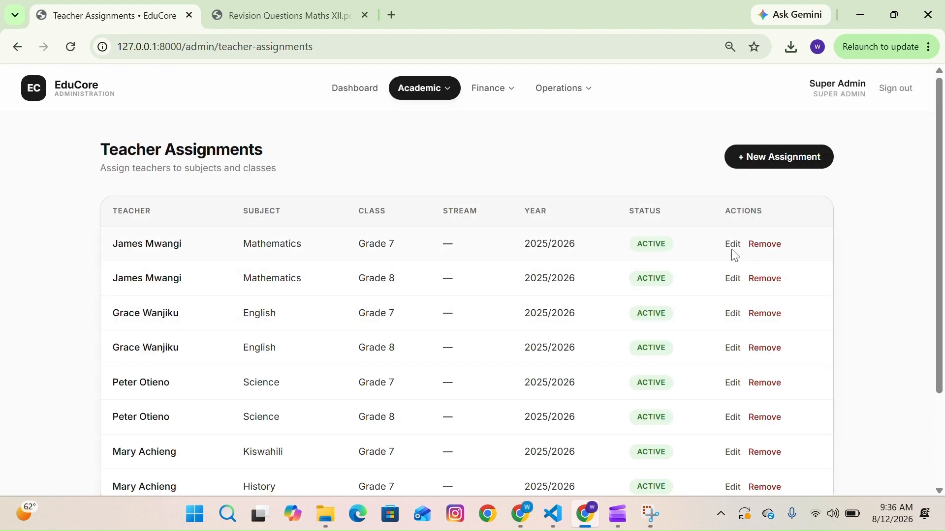
click(813, 164)
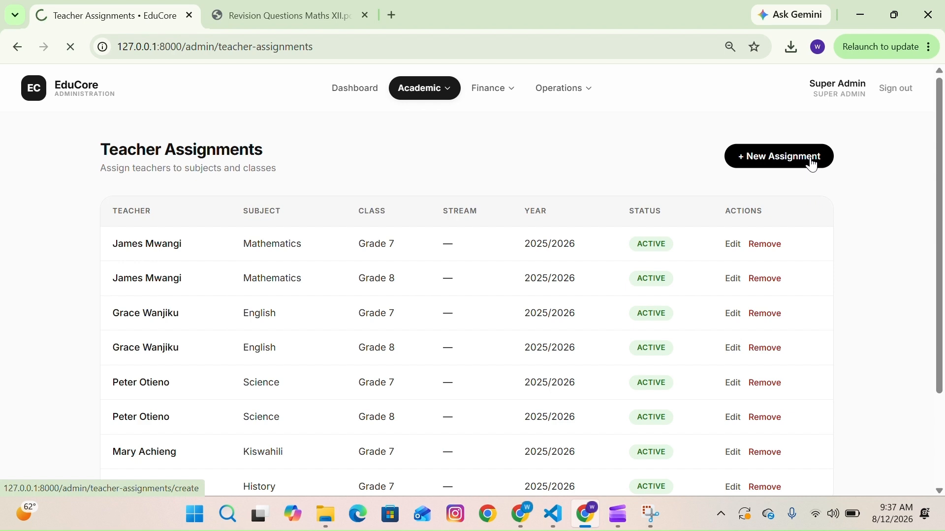
scroll(414, 250, down, 1)
click(397, 214)
click(343, 319)
click(398, 279)
scroll(389, 255, down, 1)
click(382, 219)
click(343, 246)
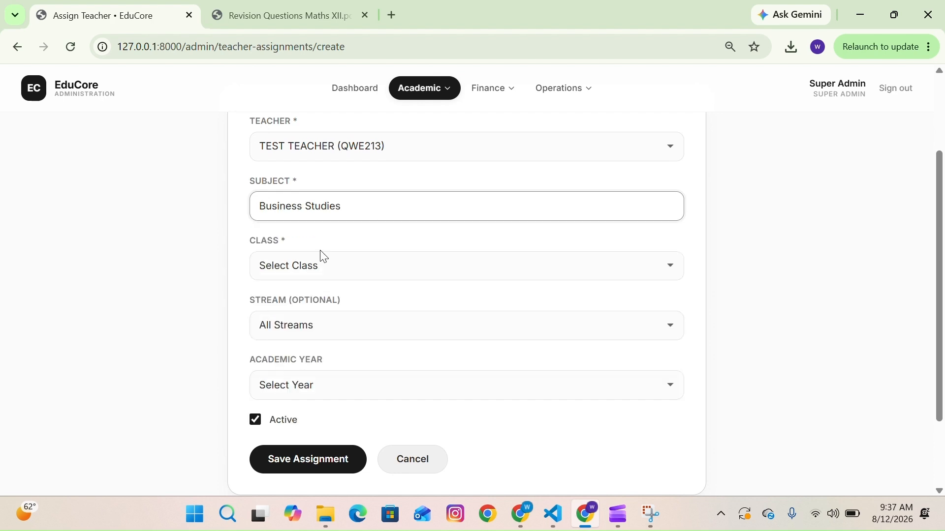
scroll(345, 300, down, 1)
scroll(346, 302, down, 1)
click(454, 234)
click(320, 279)
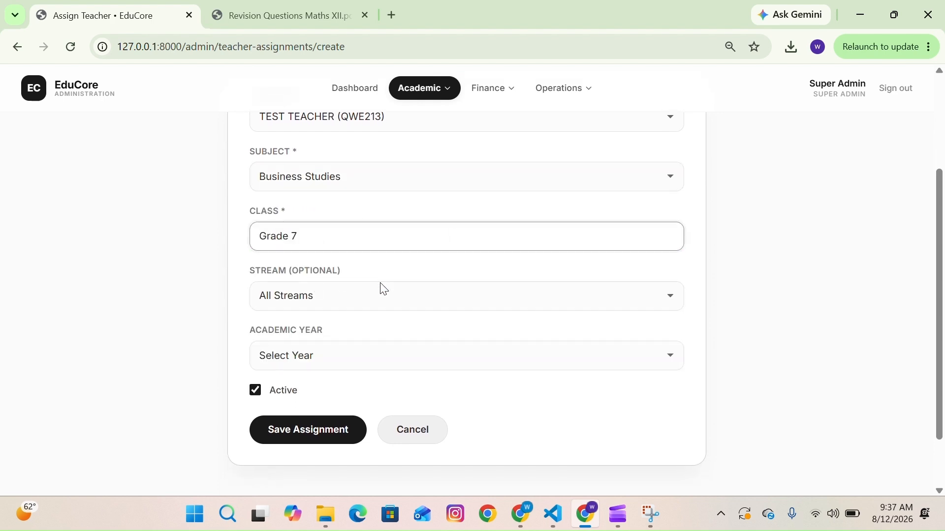
click(368, 306)
click(367, 305)
scroll(352, 334, down, 2)
click(374, 320)
click(340, 359)
click(328, 392)
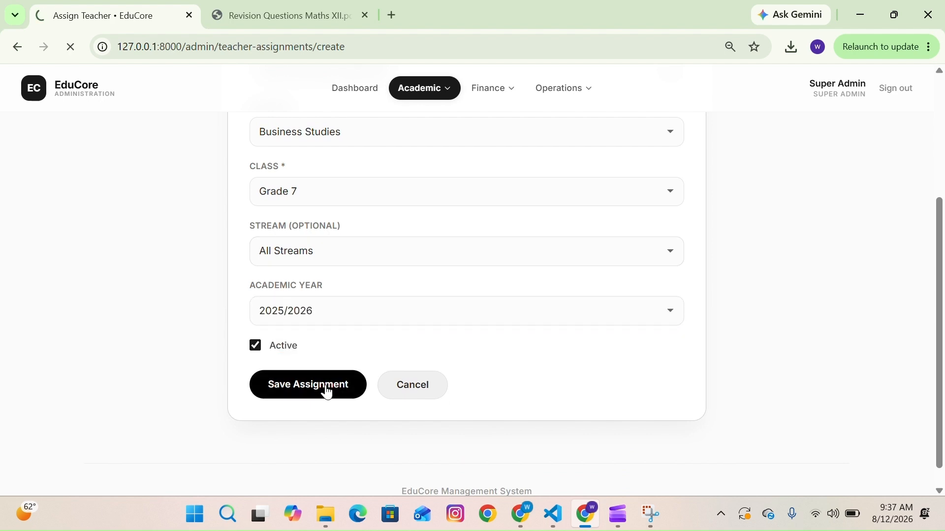
- Add another assignment of TEST TEACHER to Mathematics for Grade 7, leaving the academic year unset
click(753, 170)
click(549, 264)
click(415, 374)
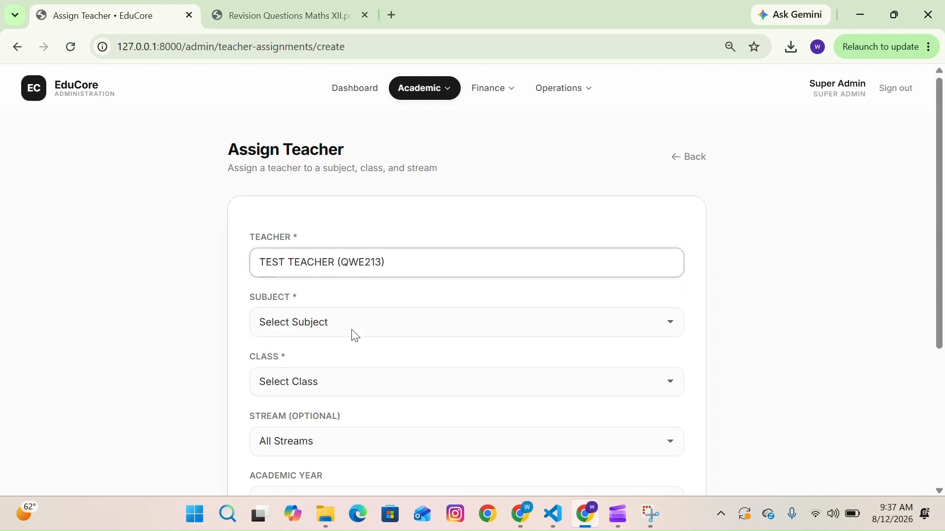
click(355, 333)
click(371, 262)
click(342, 383)
click(328, 284)
scroll(338, 380, down, 1)
scroll(338, 379, down, 3)
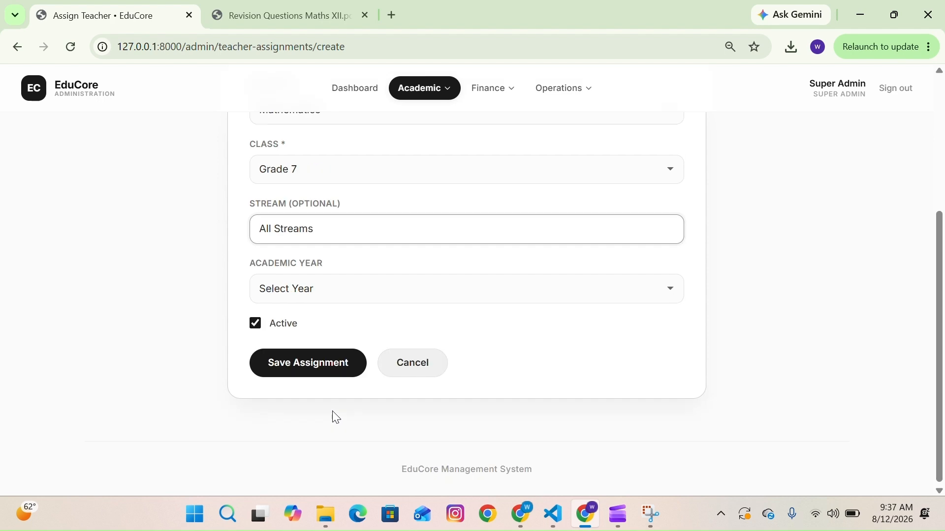
click(340, 295)
click(335, 330)
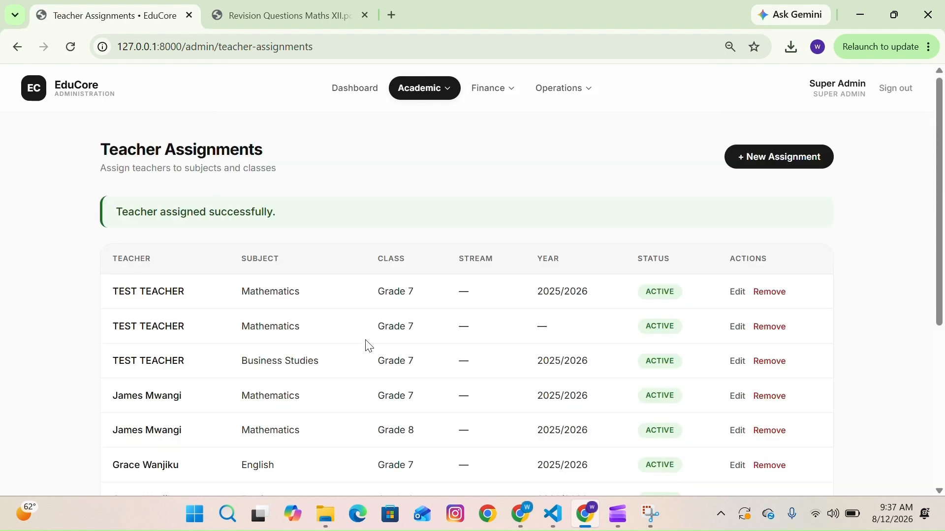
- Edit the Mathematics assignment without a year to set its academic year to 2025/2026
click(736, 328)
scroll(508, 324, down, 4)
click(481, 302)
click(429, 339)
click(352, 369)
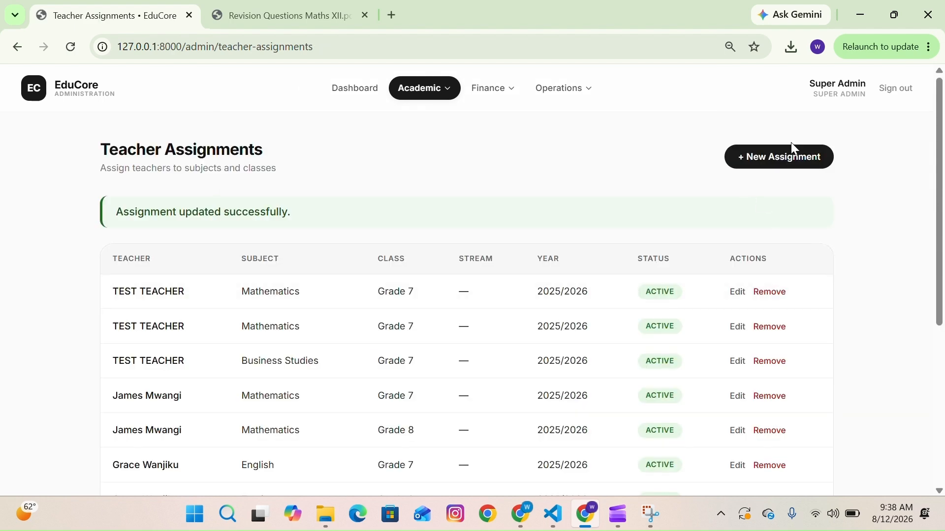
- Add an assignment of TEST TEACHER to Science for Grade 7 in academic year 2025/2026
click(785, 154)
click(550, 269)
click(401, 377)
click(394, 324)
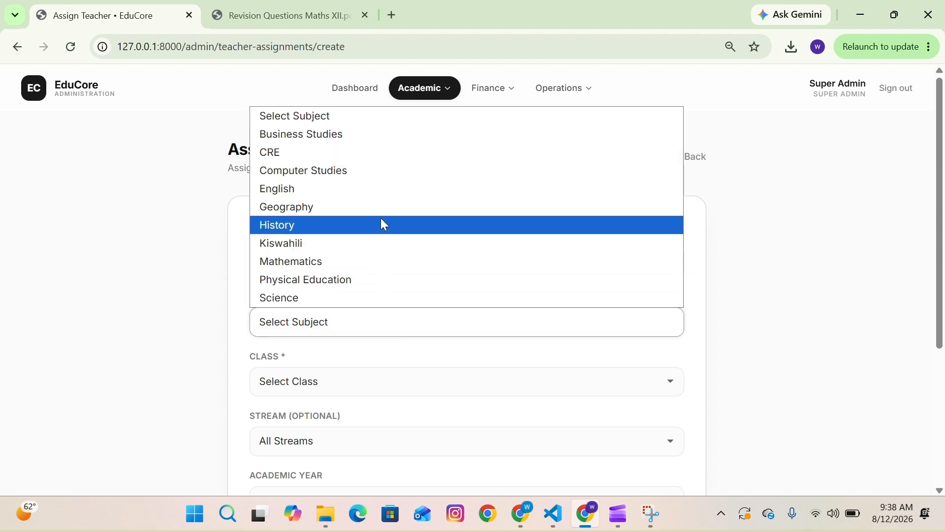
click(308, 297)
click(314, 379)
click(313, 379)
scroll(315, 300, down, 2)
click(349, 332)
click(342, 331)
click(332, 388)
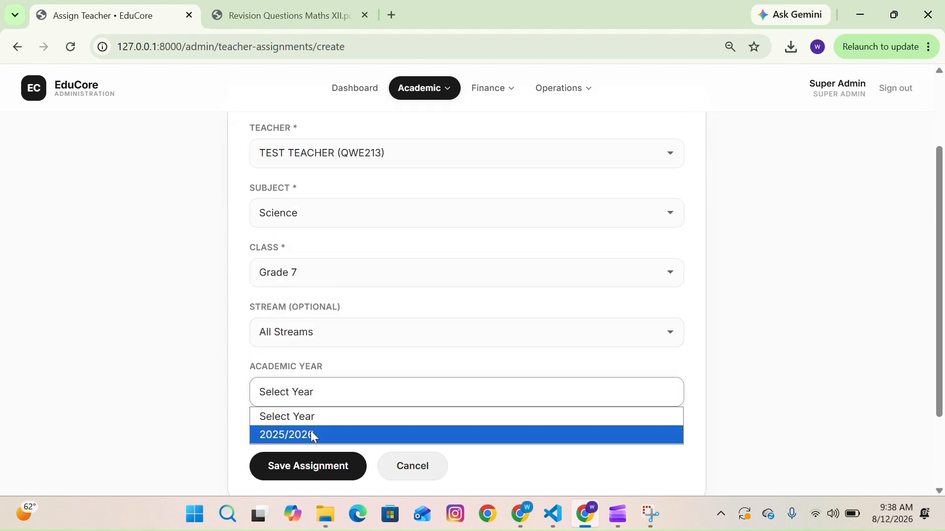
click(307, 433)
click(299, 475)
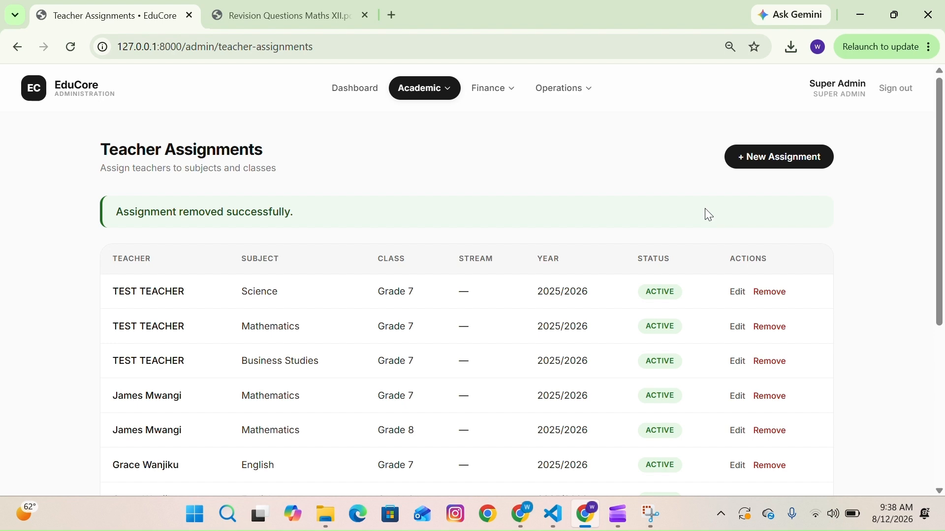
- Sign out and sign in to the teacher portal with the test teacher's login e-mail and saved password
click(903, 94)
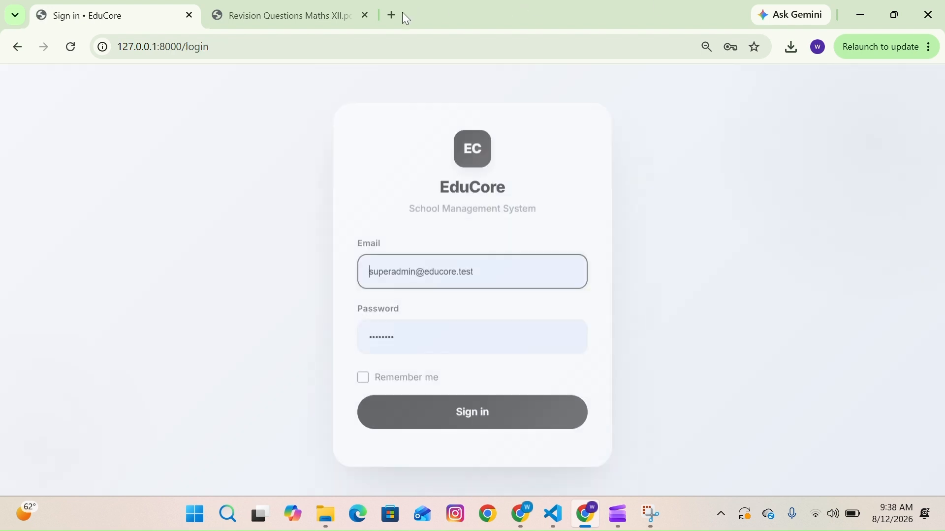
triple_click(453, 266)
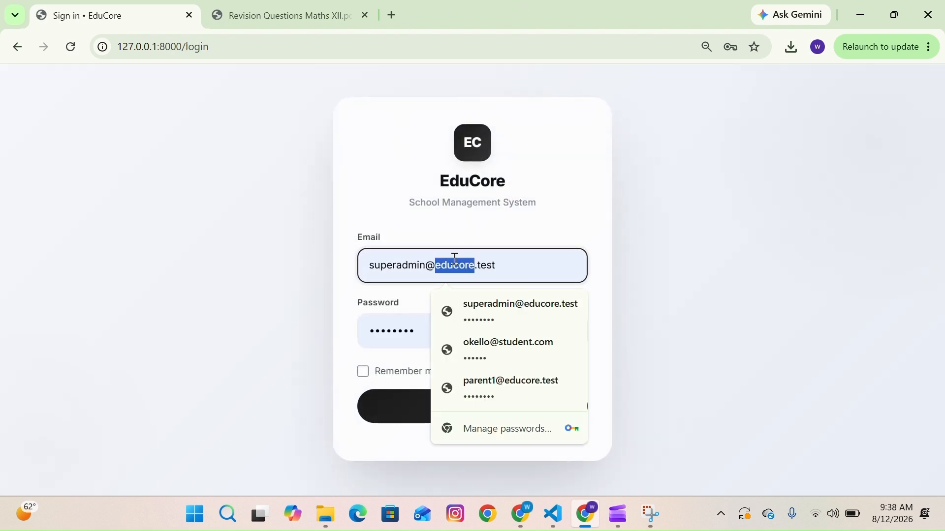
click(495, 275)
text(t)
key(ctrl+a)
key(BackSpace)
text(tes)
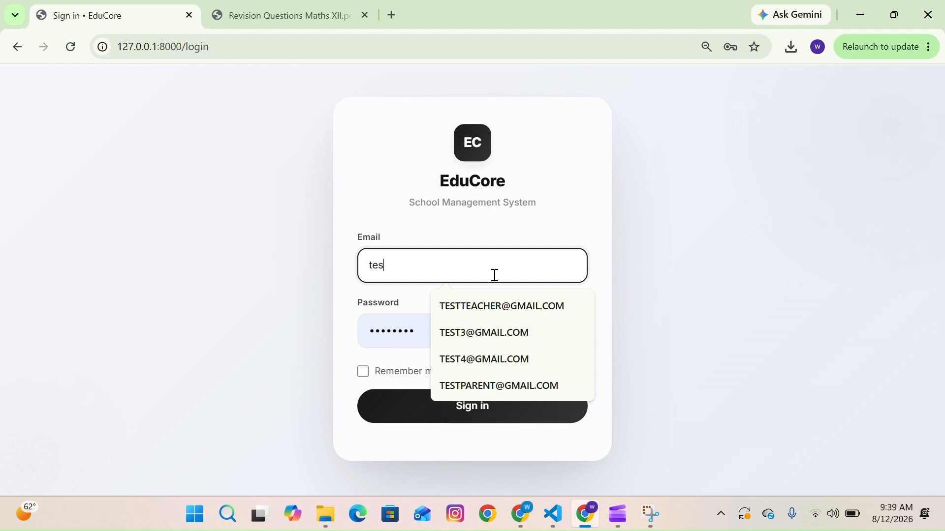
click(468, 306)
key(Return)
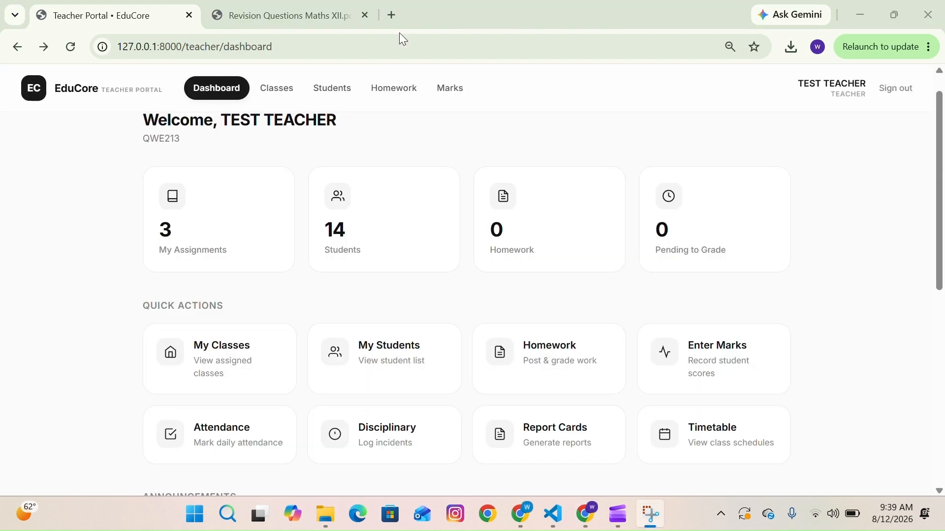
- Open the teacher's classes page to review the assigned classes and subjects
scroll(347, 106, up, 1)
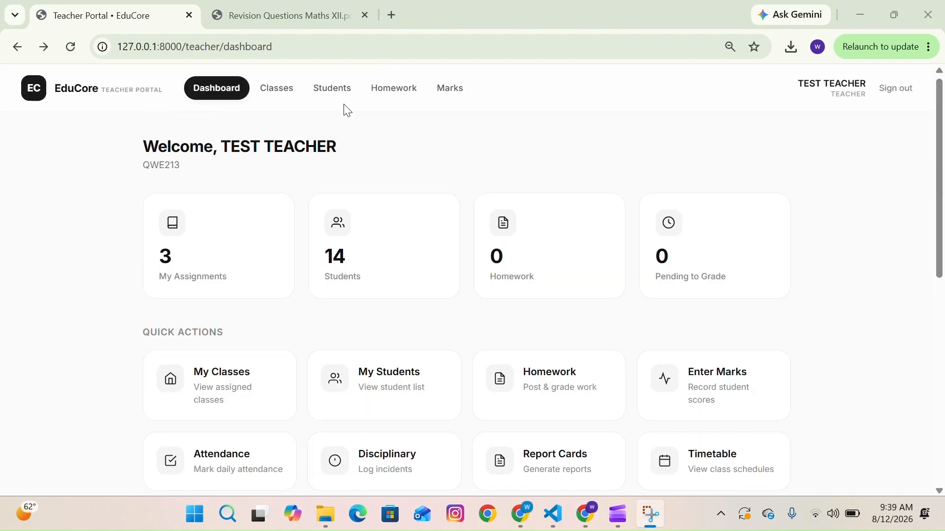
scroll(347, 110, down, 1)
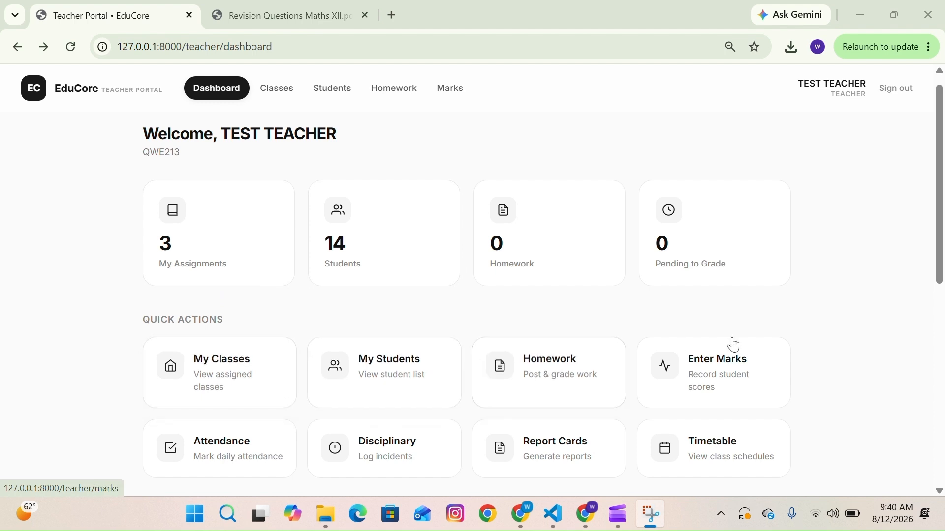
scroll(453, 397, down, 1)
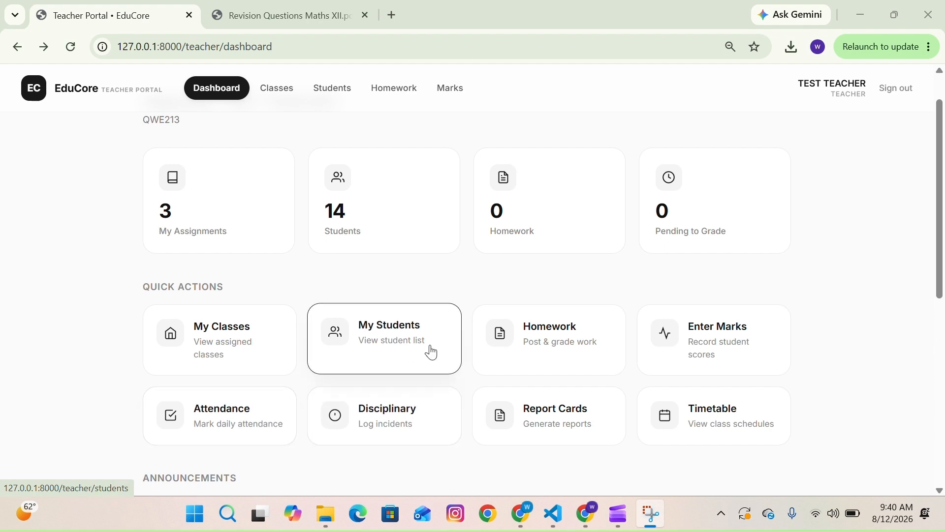
scroll(288, 322, up, 1)
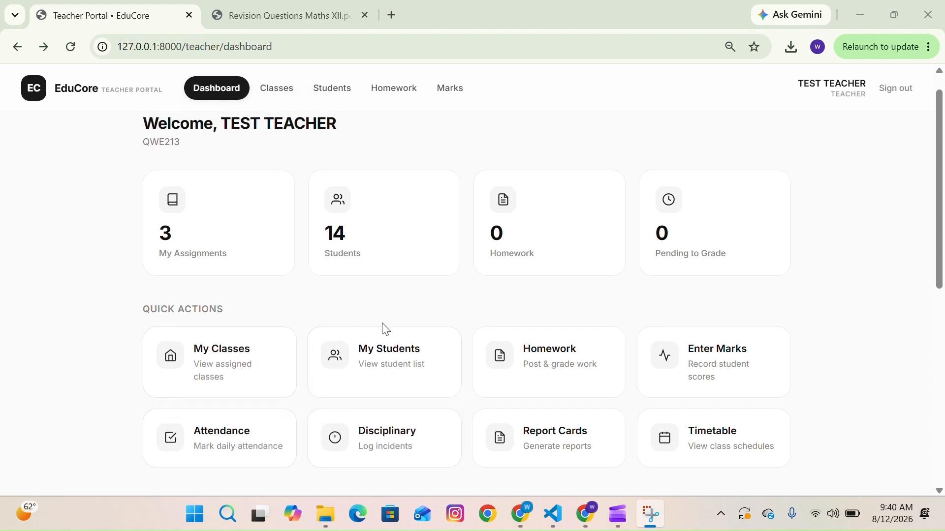
click(239, 340)
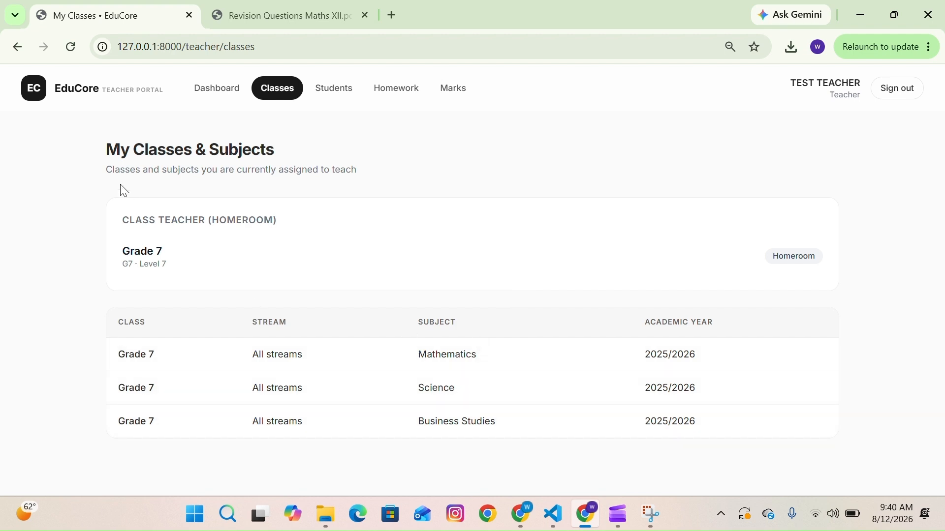
- Return to the teacher dashboard and browse the list of the teacher's students
click(21, 51)
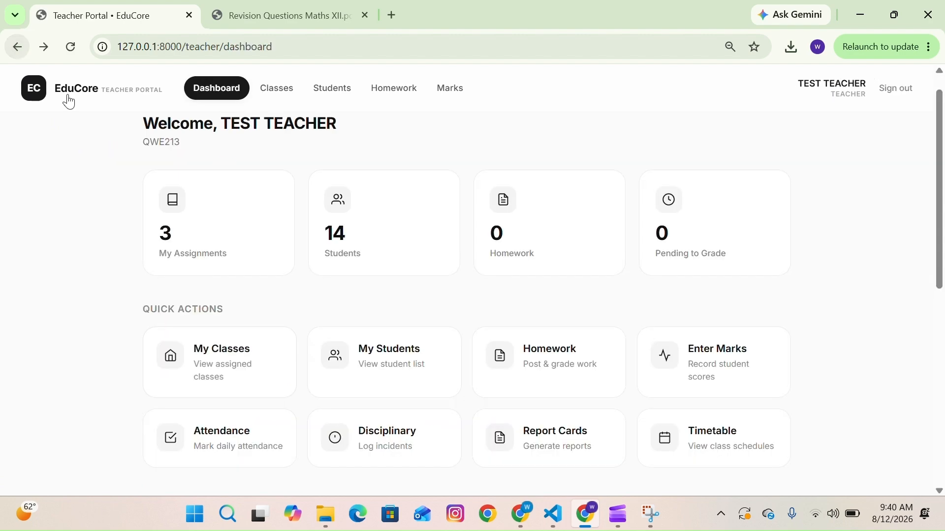
click(375, 353)
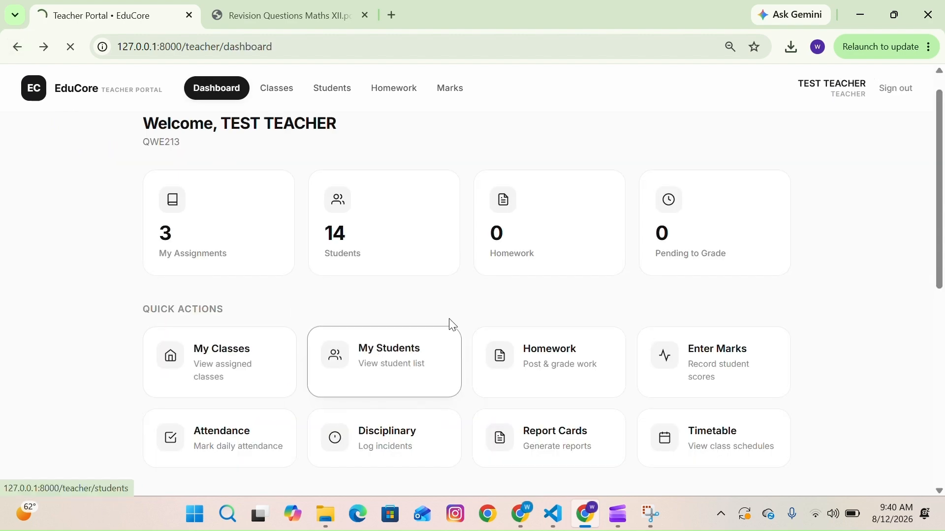
scroll(421, 327, down, 5)
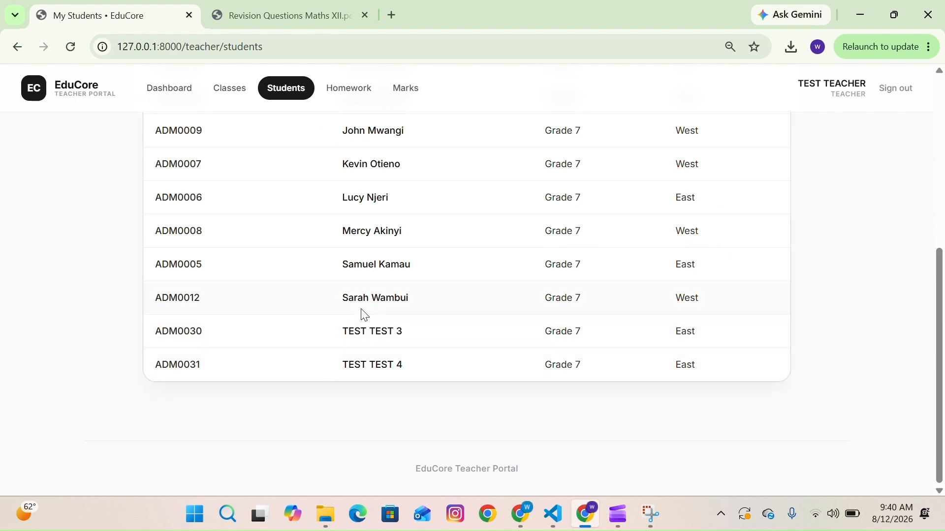
scroll(392, 322, up, 5)
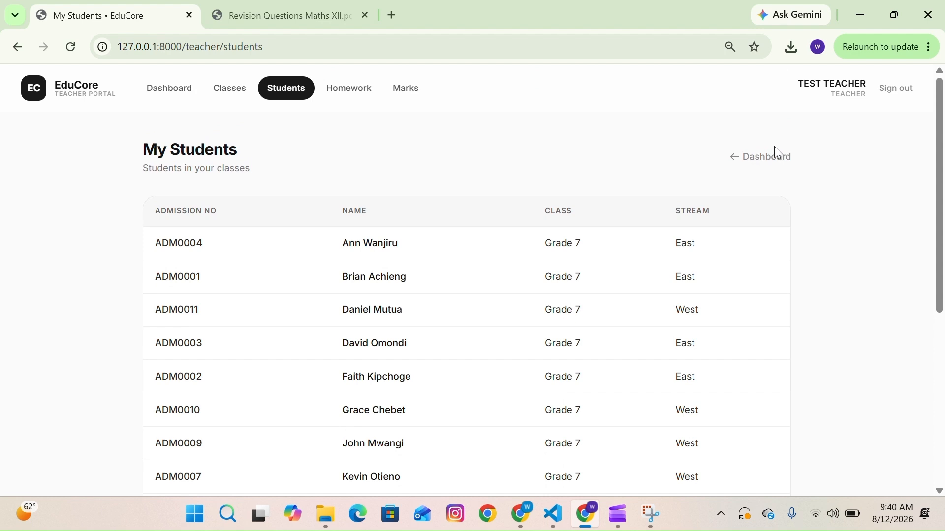
- Go back to the dashboard, start a new homework, and enter the title maths and description please show working
click(767, 158)
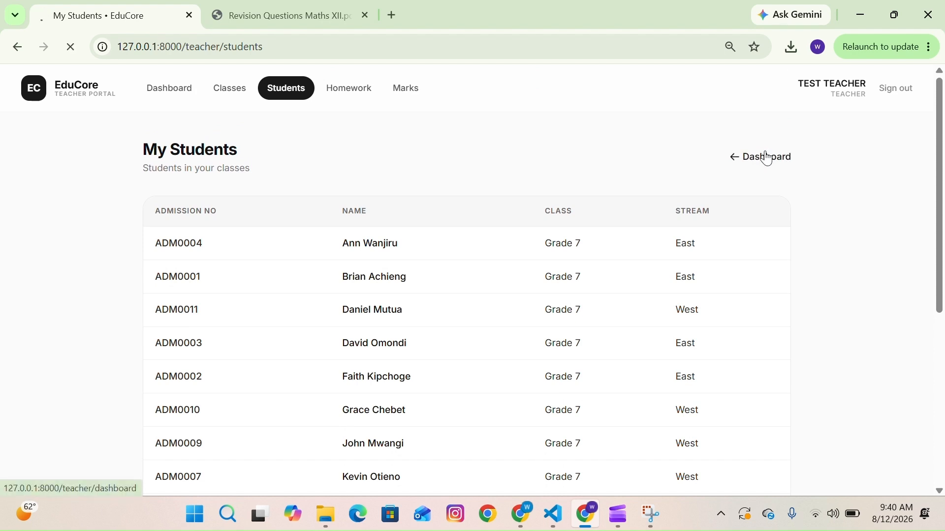
scroll(552, 330, down, 1)
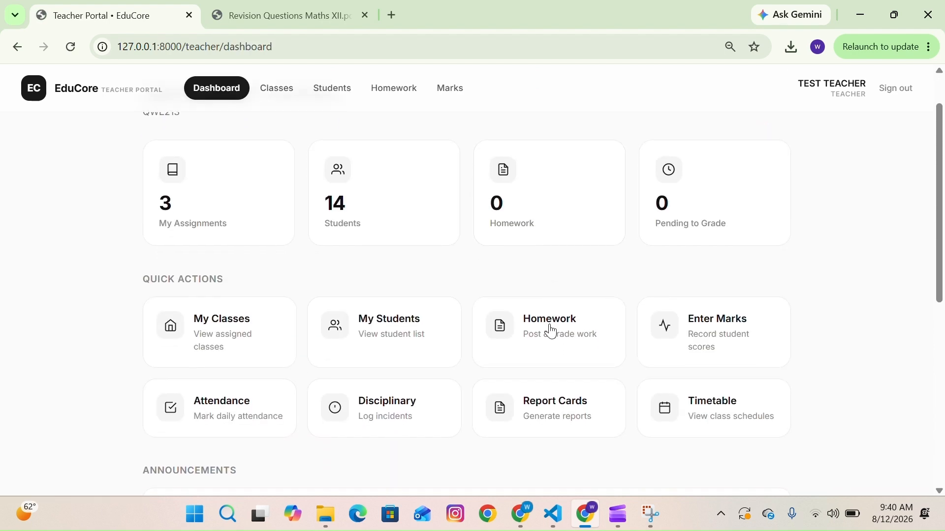
click(553, 326)
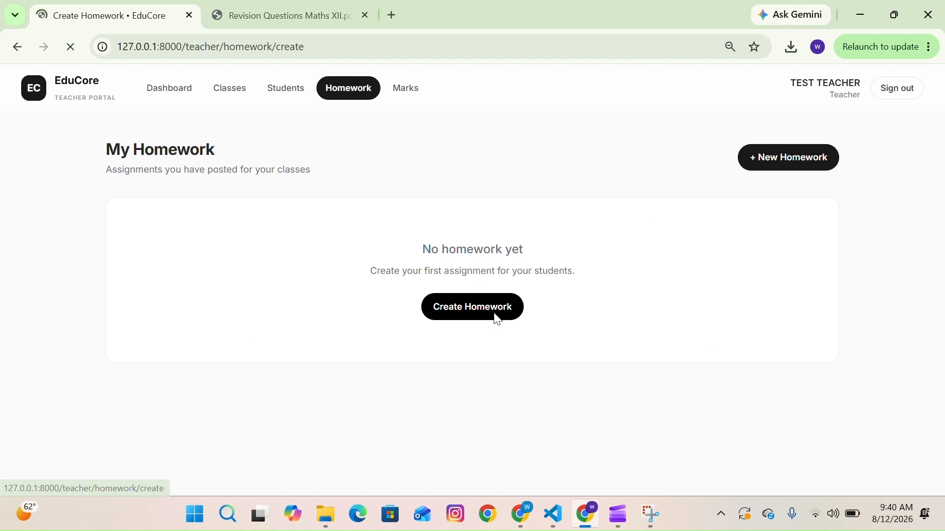
click(390, 262)
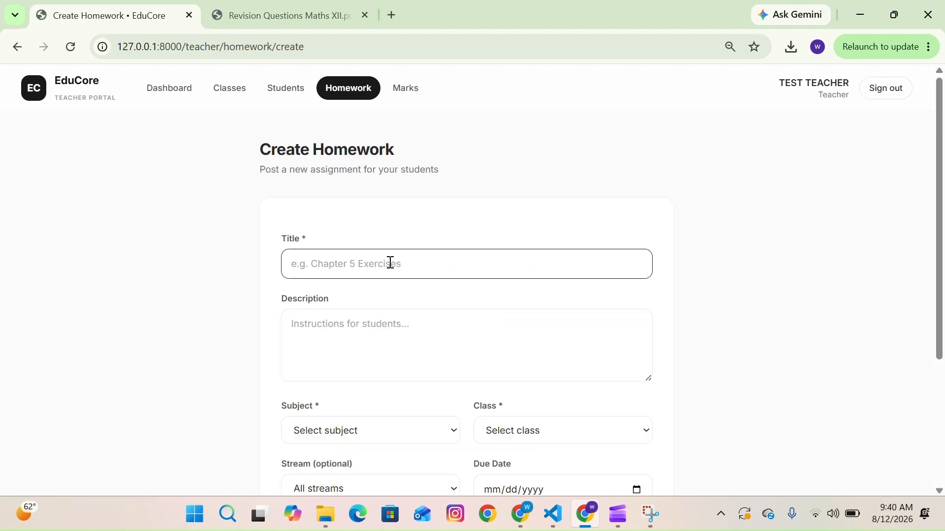
text(maths)
click(334, 347)
text(please show worki)
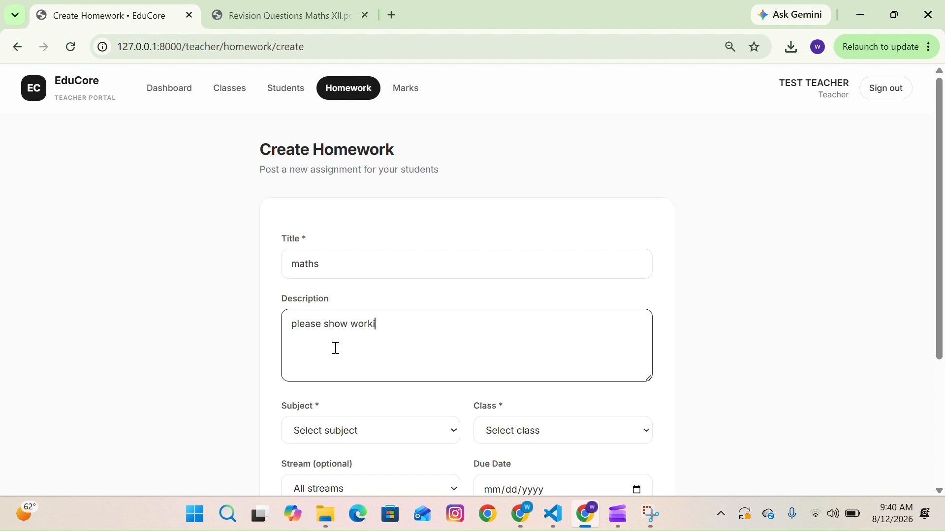
- Set the homework's subject to Mathematics and its class to Grade 7
scroll(333, 348, down, 1)
click(348, 373)
click(374, 368)
scroll(373, 368, down, 1)
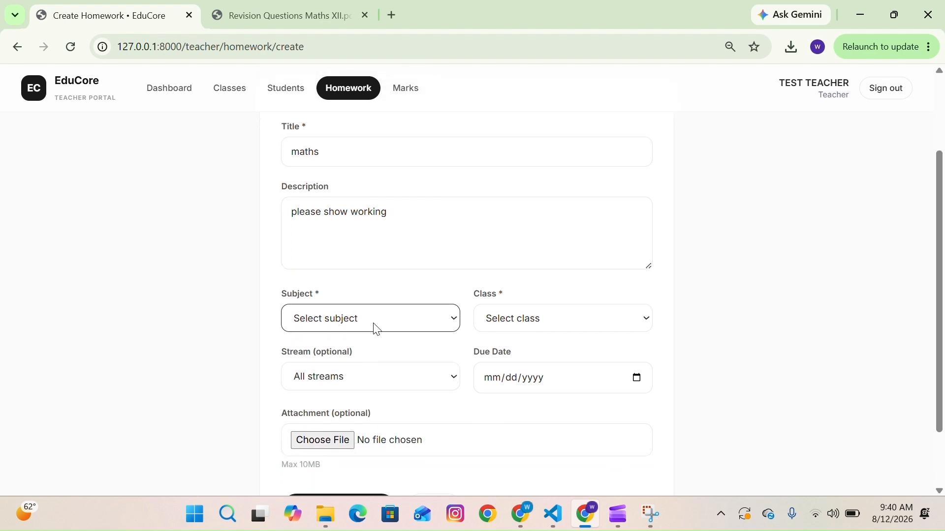
click(376, 329)
click(331, 376)
click(536, 329)
click(523, 358)
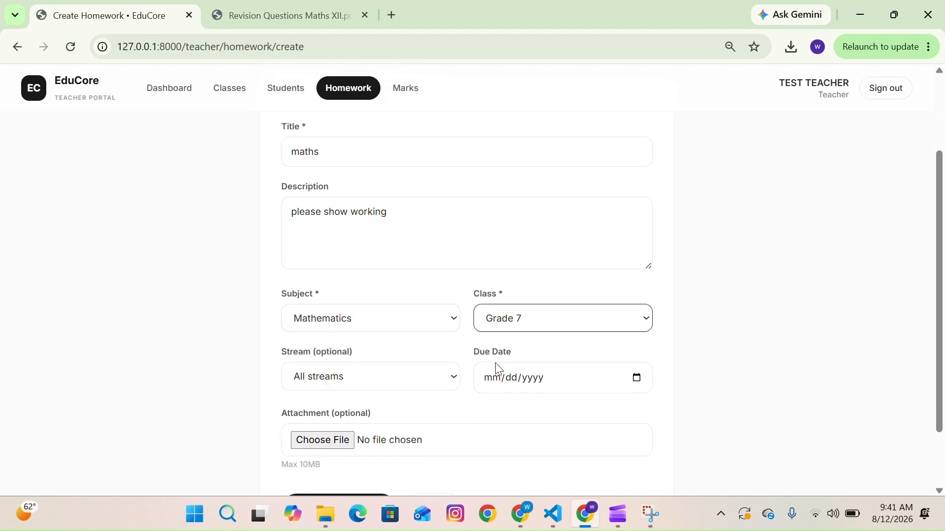
- Keep all streams and set the homework's due date to 08/20/2026
click(358, 391)
click(635, 378)
click(635, 378)
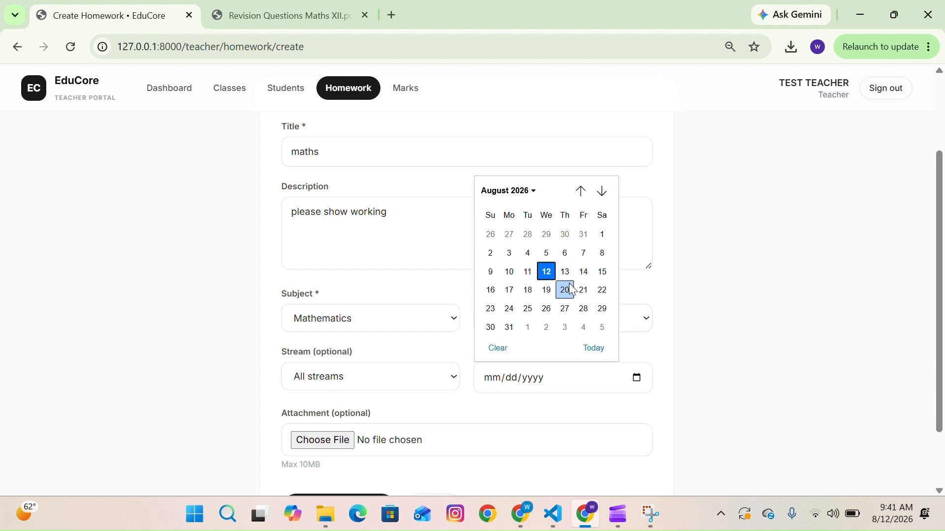
click(565, 290)
scroll(382, 323, down, 2)
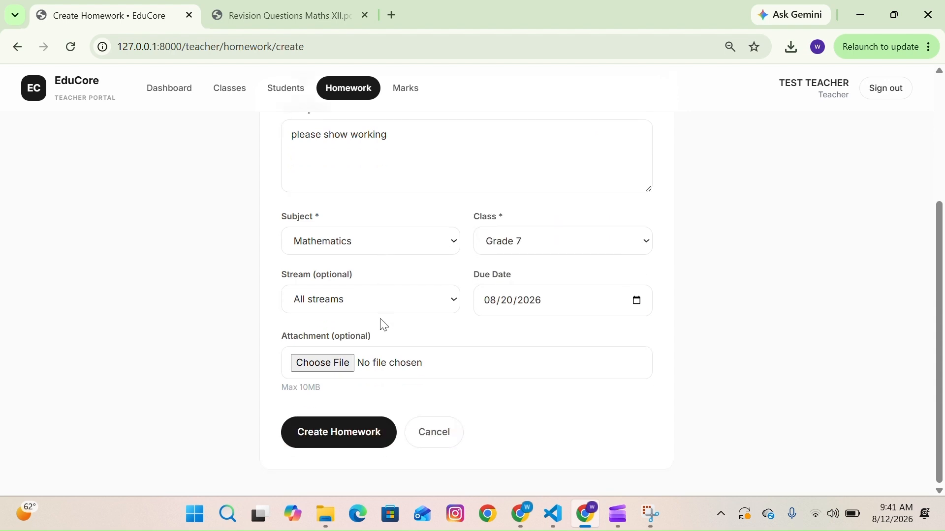
- Attach the Revision Questions Maths XII PDF from Downloads to the homework
click(332, 364)
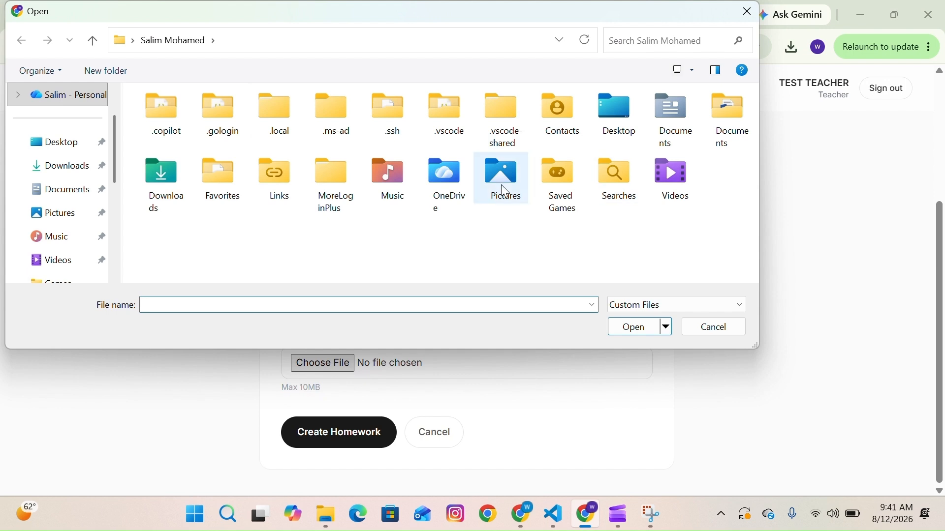
click(56, 170)
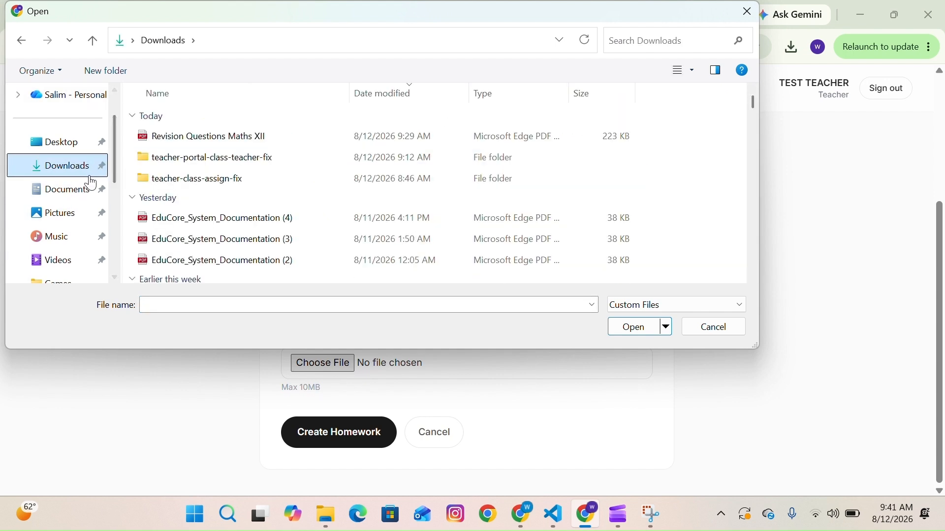
click(197, 147)
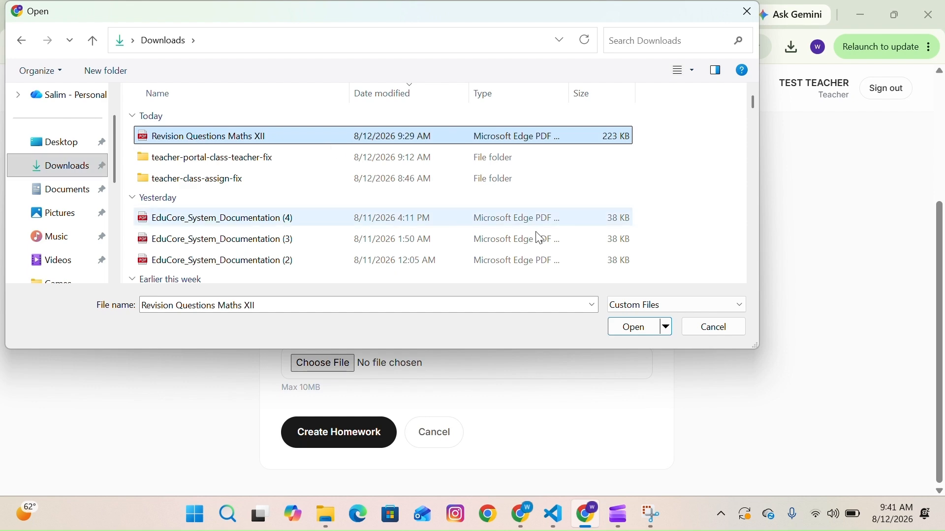
click(627, 328)
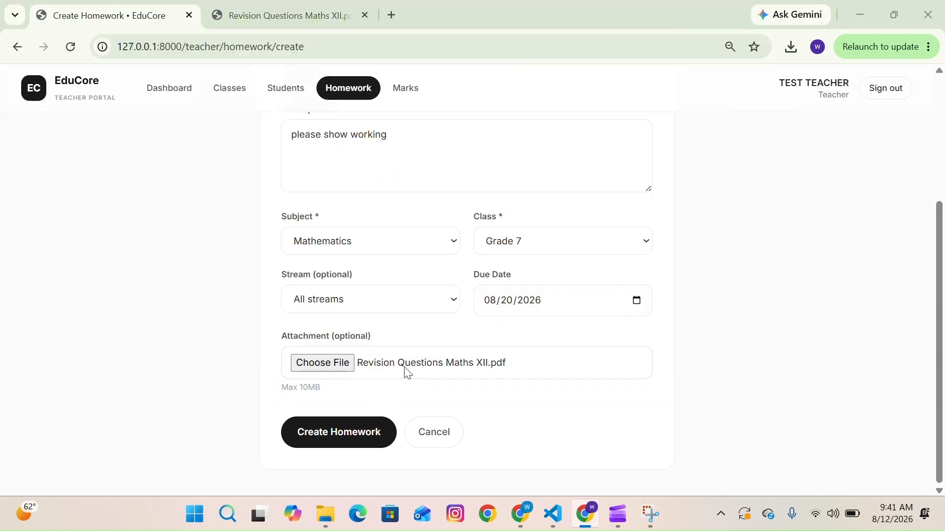
click(329, 367)
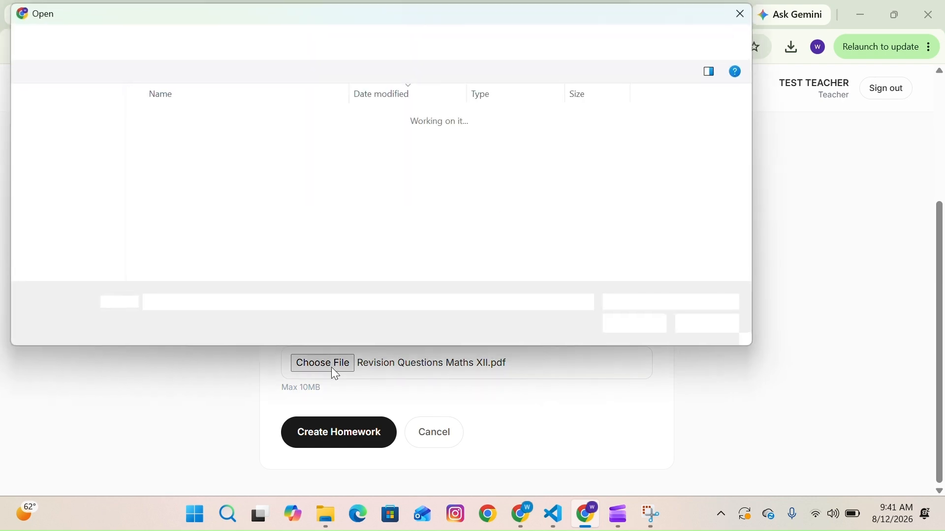
click(747, 13)
- Create the homework
scroll(363, 426, up, 4)
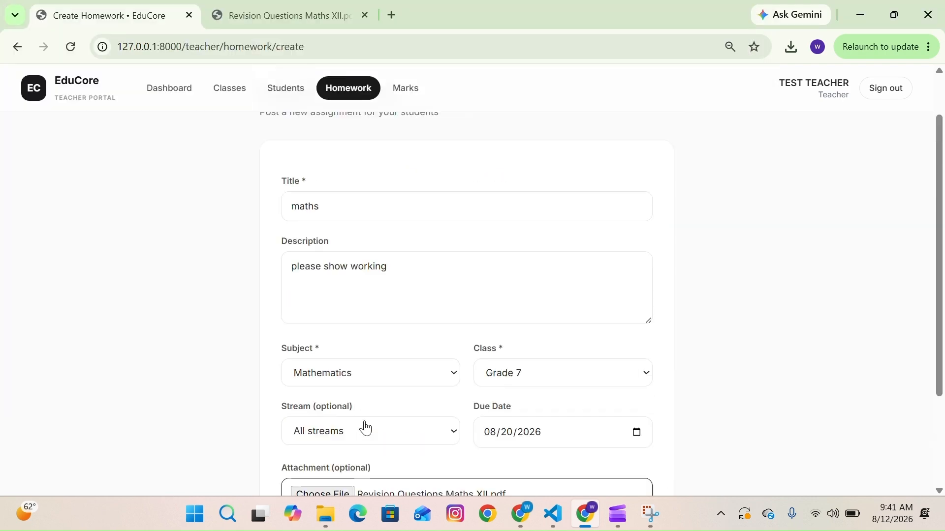
scroll(364, 426, down, 4)
click(352, 447)
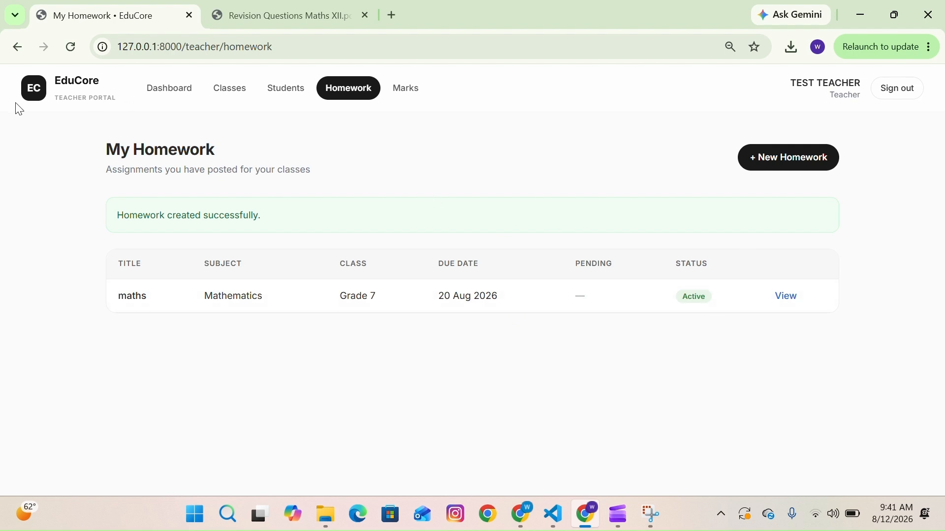
- Return to the dashboard, open Enter Marks, and choose class Grade 7, subject Mathematics and all streams
click(56, 88)
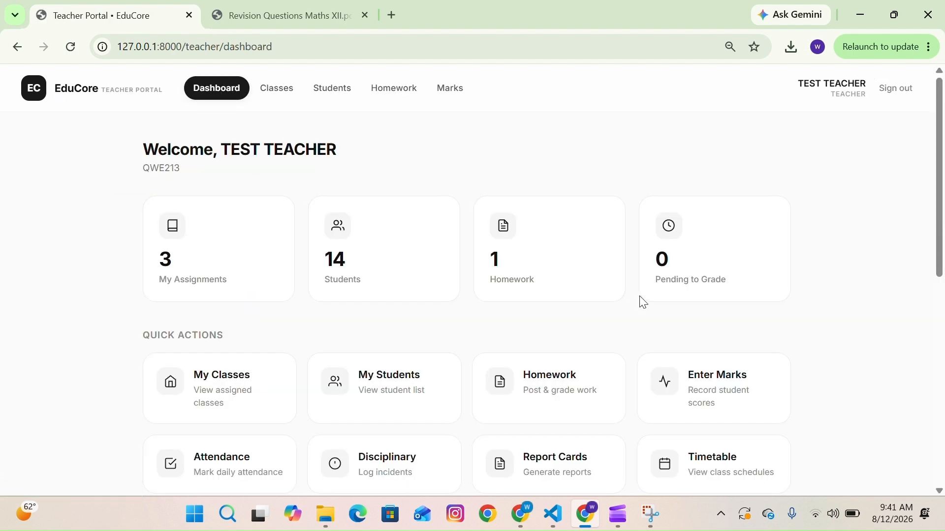
scroll(631, 392, down, 1)
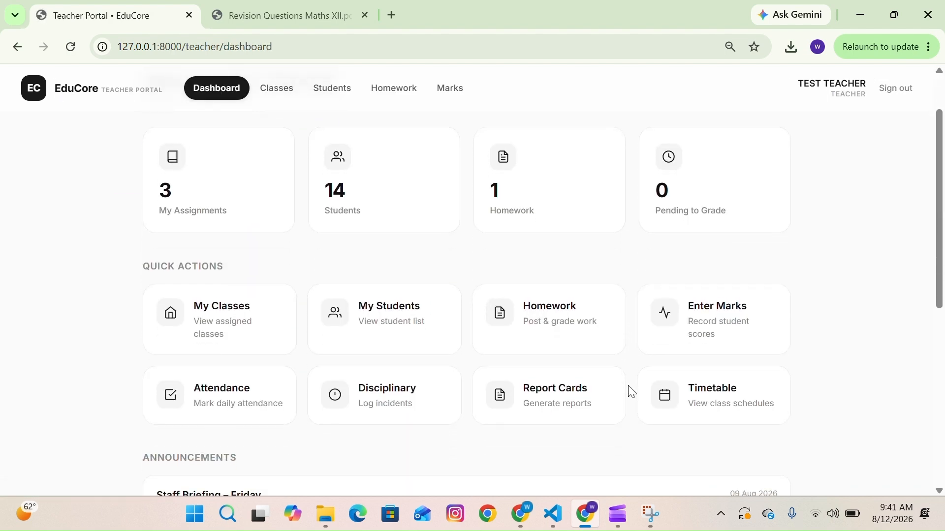
click(722, 306)
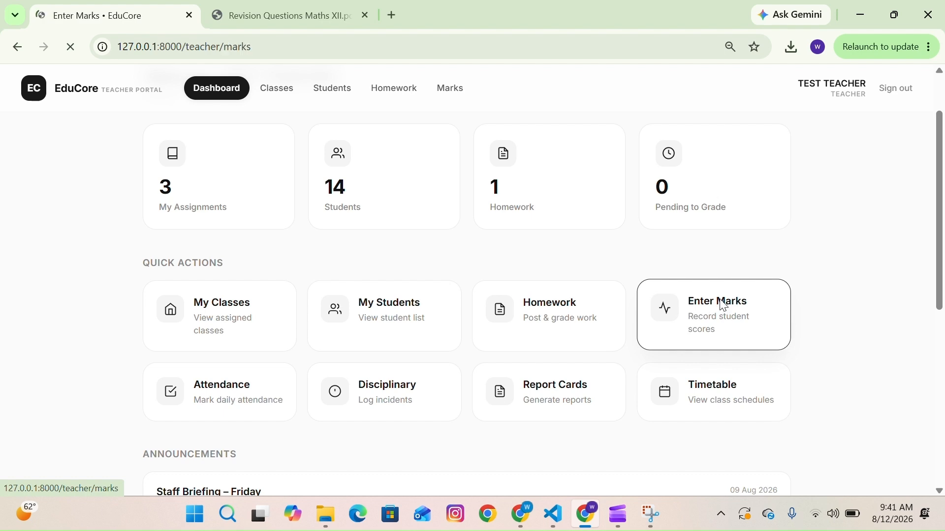
click(426, 265)
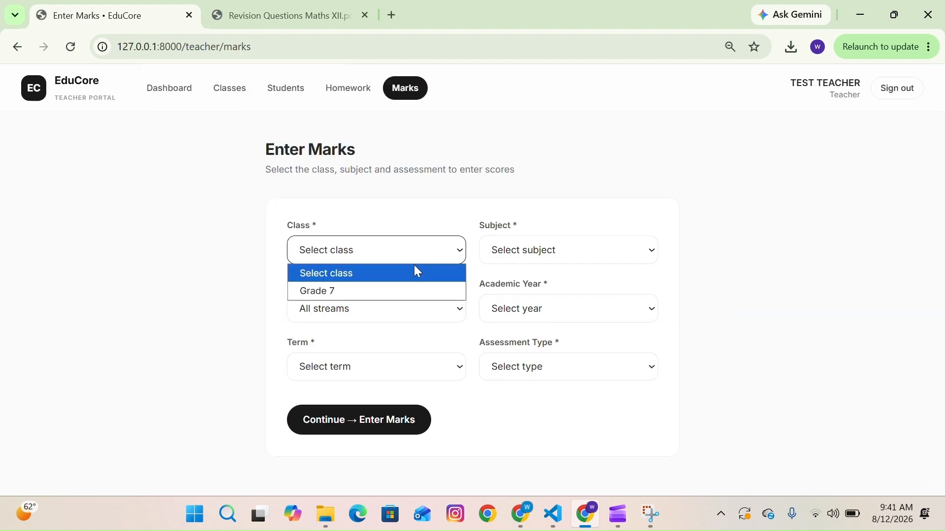
click(366, 292)
click(591, 251)
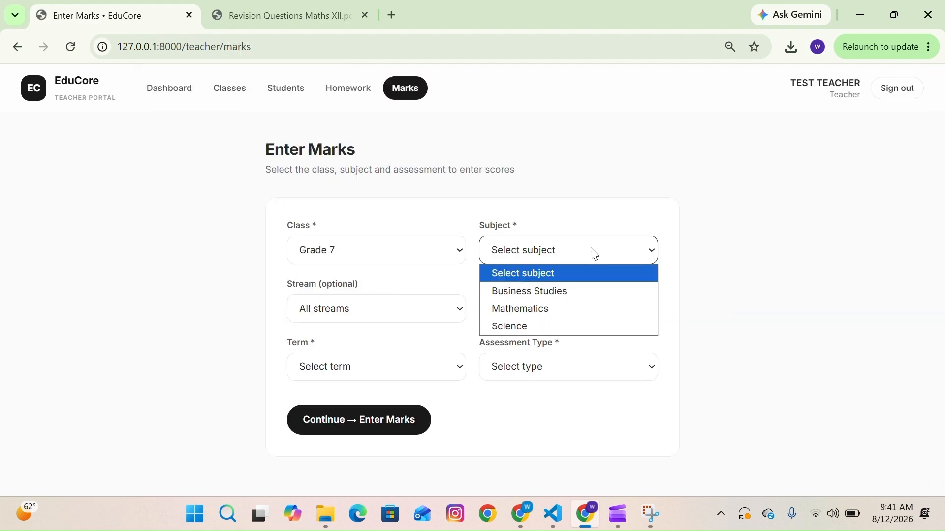
click(534, 308)
click(379, 312)
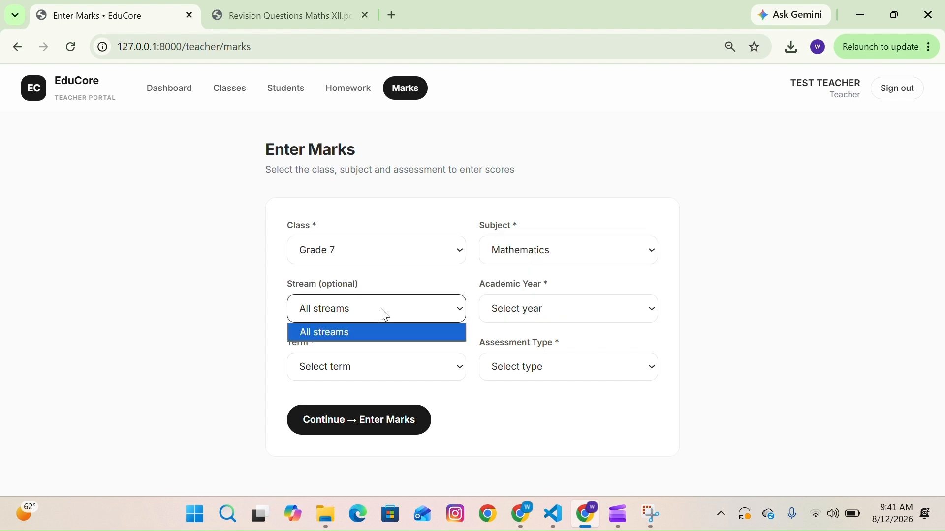
click(355, 339)
- Choose academic year 2025/2026, Term 1 (2025/2026) and Continuous Assessment, then continue to the mark entry sheet
click(515, 309)
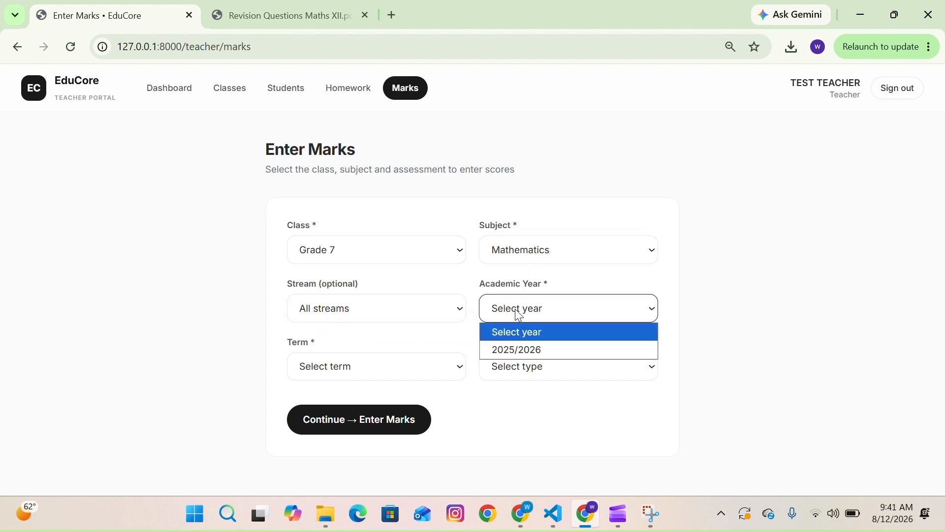
click(507, 350)
click(435, 377)
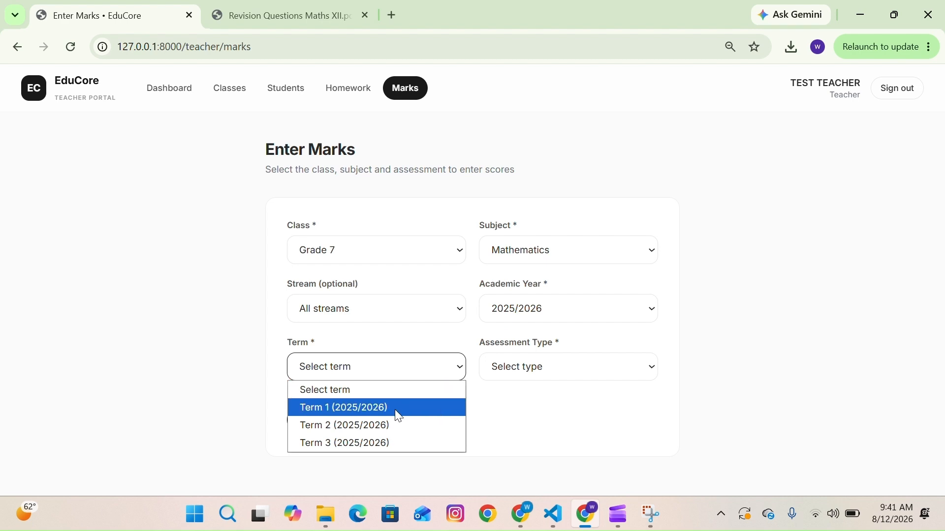
click(394, 409)
click(550, 376)
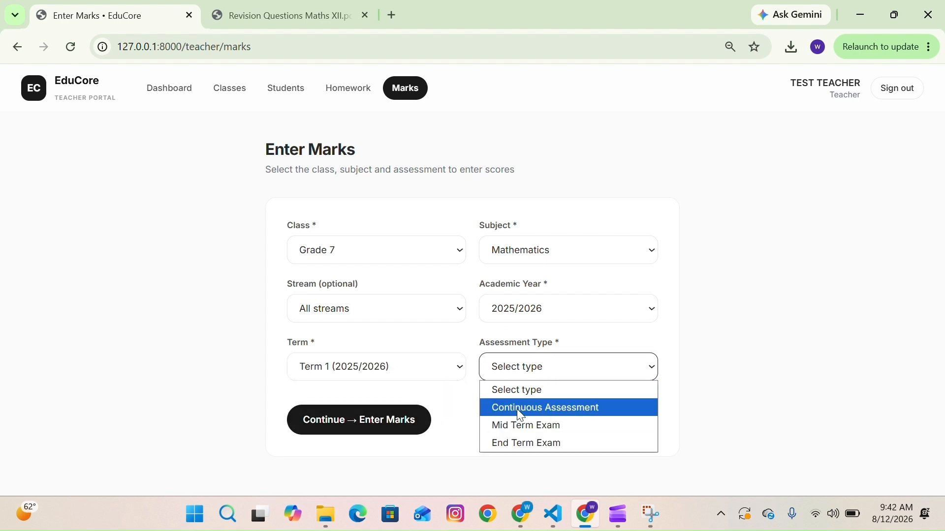
click(516, 409)
click(431, 423)
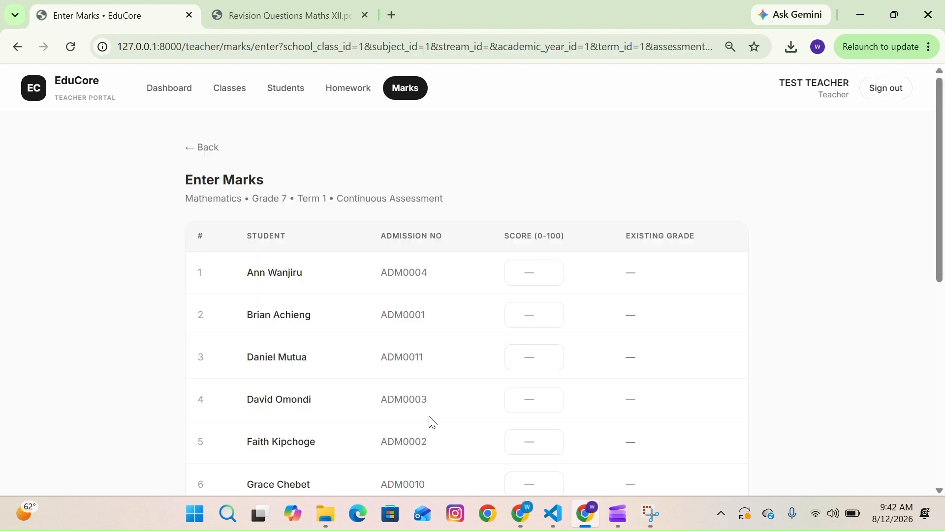
- Enter scores of 78 and 99 for the last two students in the list and save the marks
scroll(560, 360, down, 2)
scroll(560, 361, down, 7)
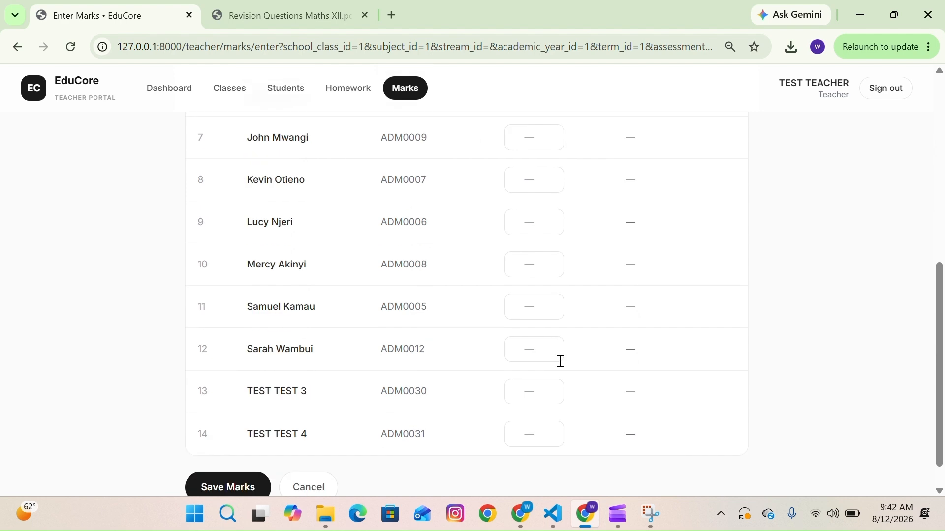
click(532, 363)
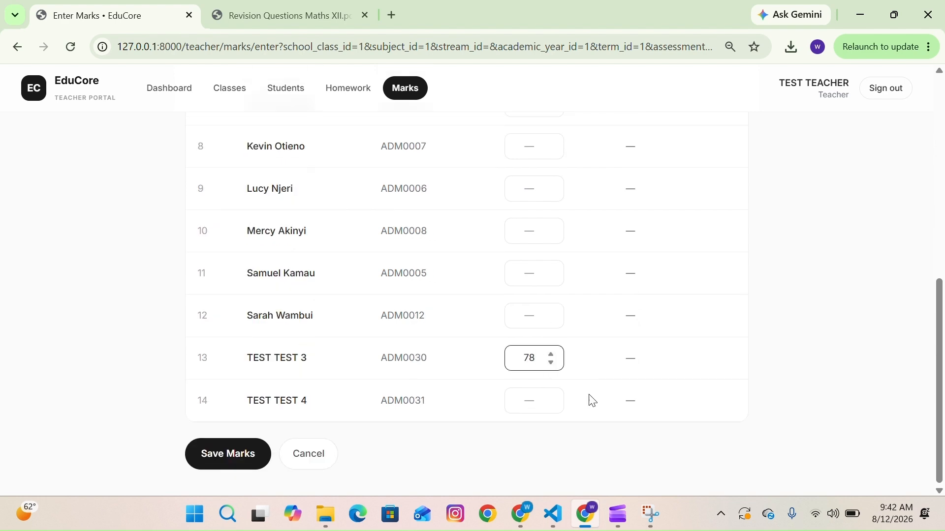
click(523, 397)
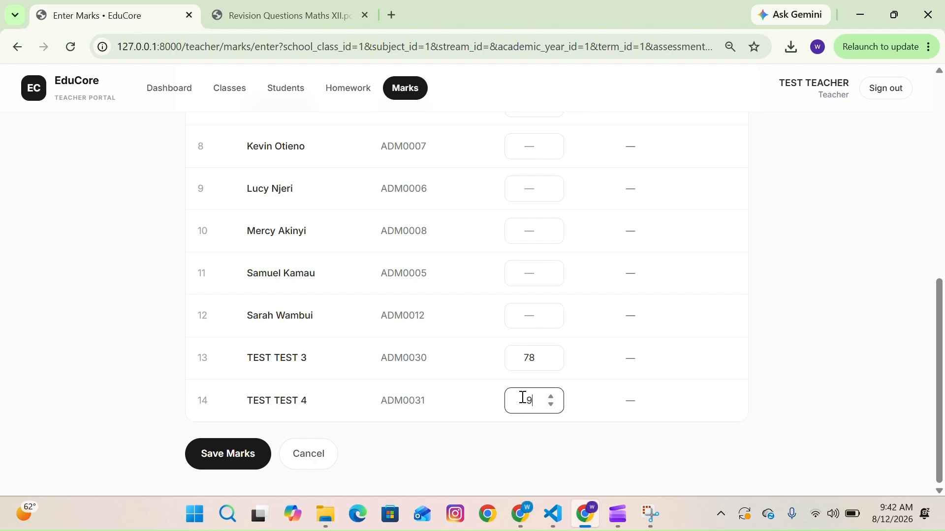
scroll(673, 394, up, 9)
scroll(672, 394, down, 9)
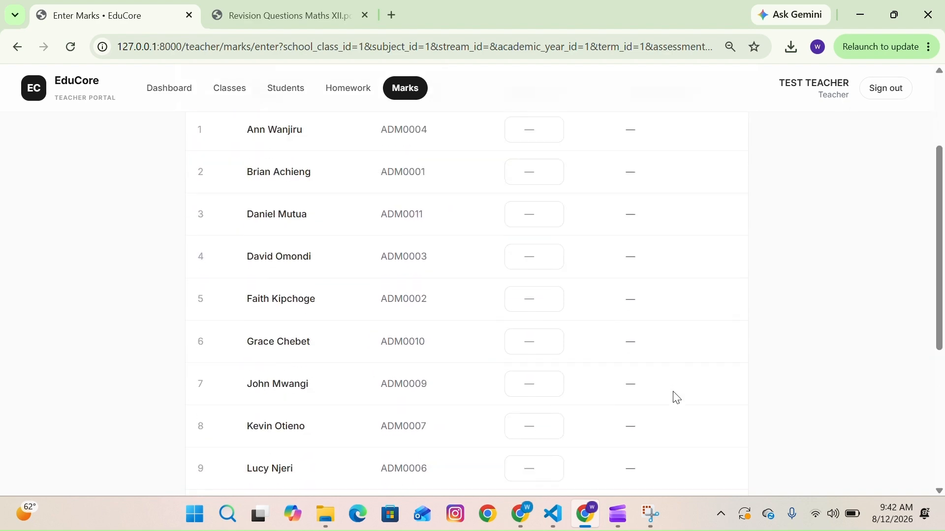
click(256, 455)
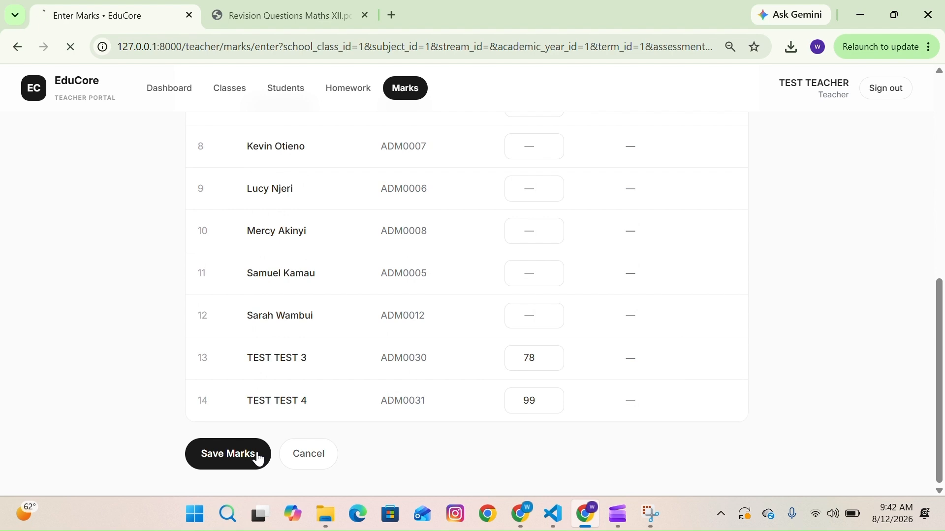
- Return to the teacher dashboard and open the Attendance page
scroll(392, 371, down, 1)
scroll(393, 372, up, 1)
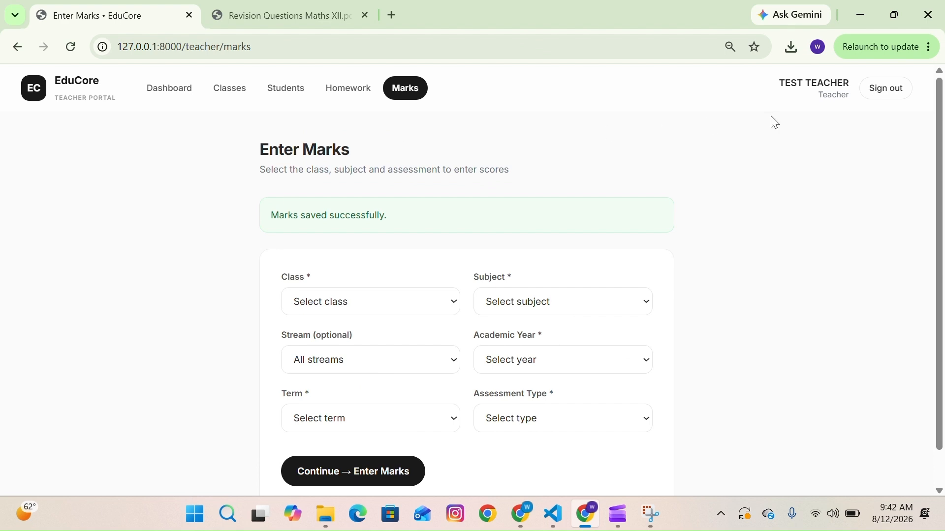
click(76, 90)
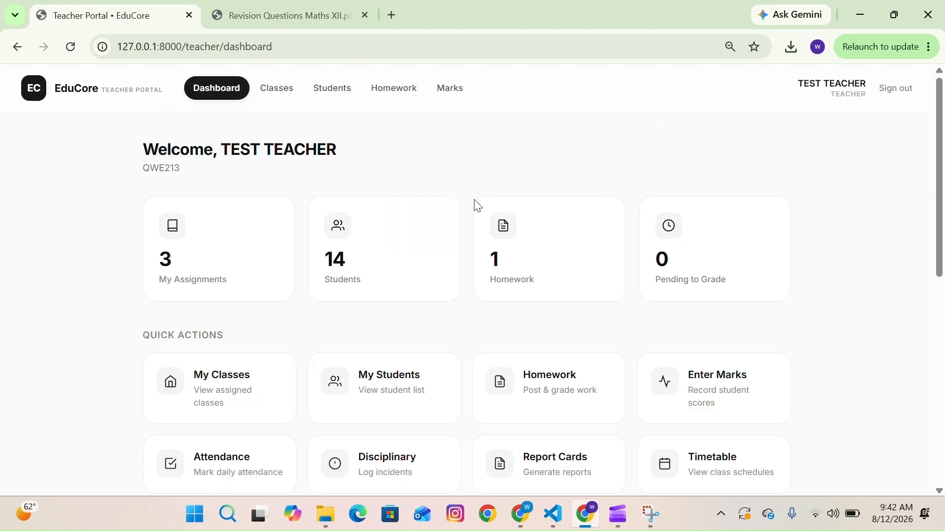
scroll(483, 226, down, 1)
click(262, 385)
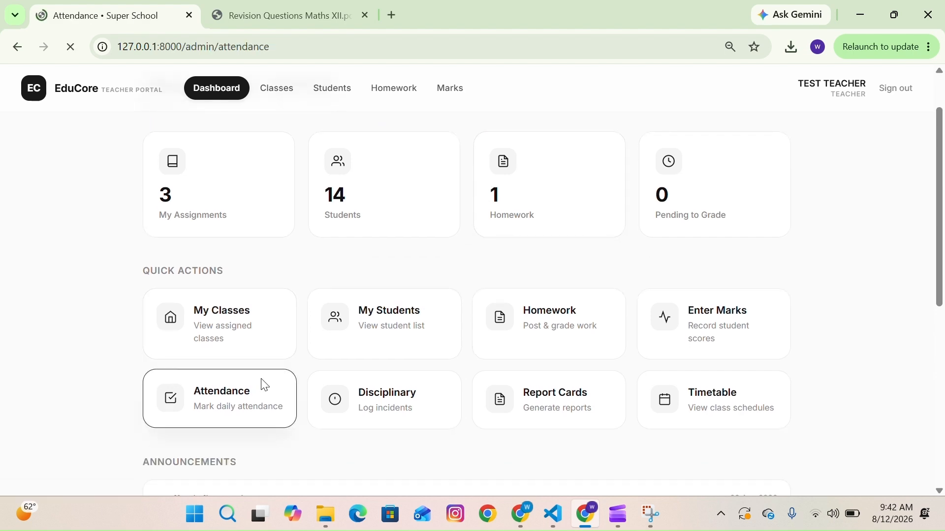
scroll(489, 331, down, 1)
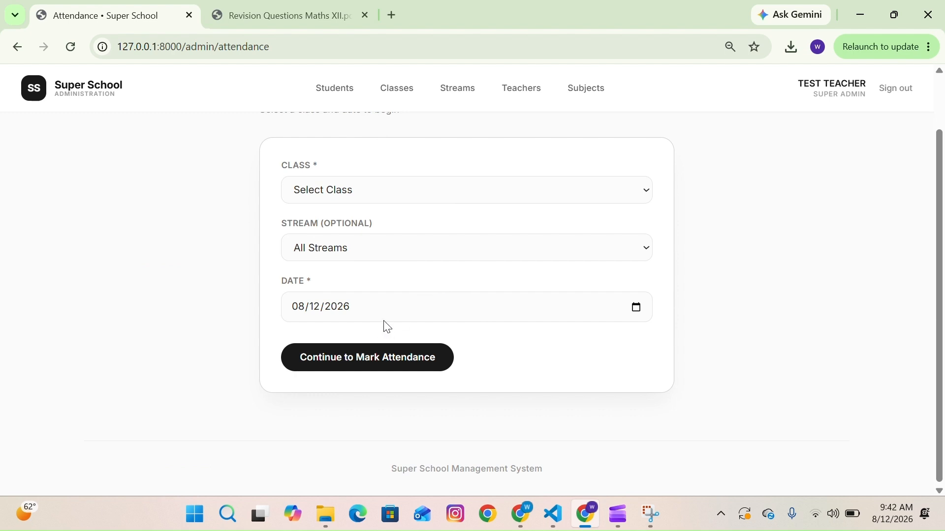
- Choose class Grade 7 with all streams for the current date and continue to mark attendance
click(430, 190)
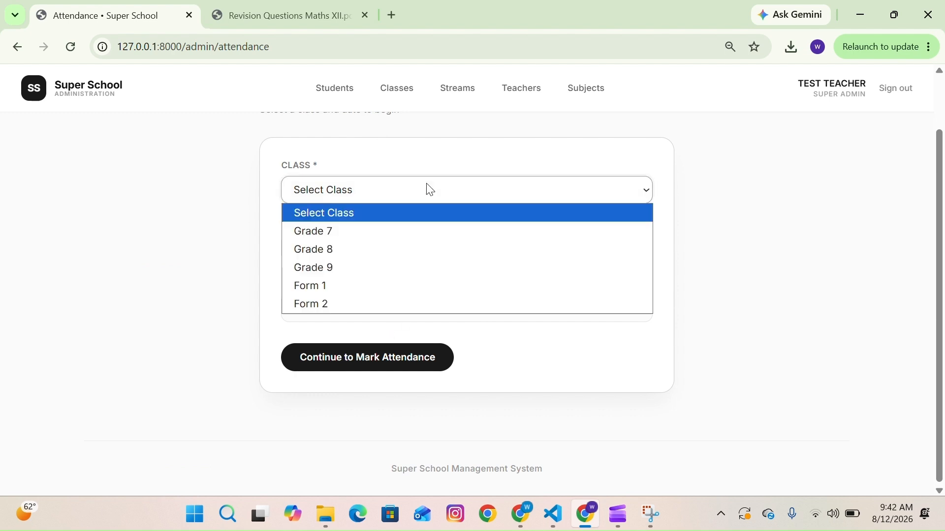
click(354, 237)
click(366, 245)
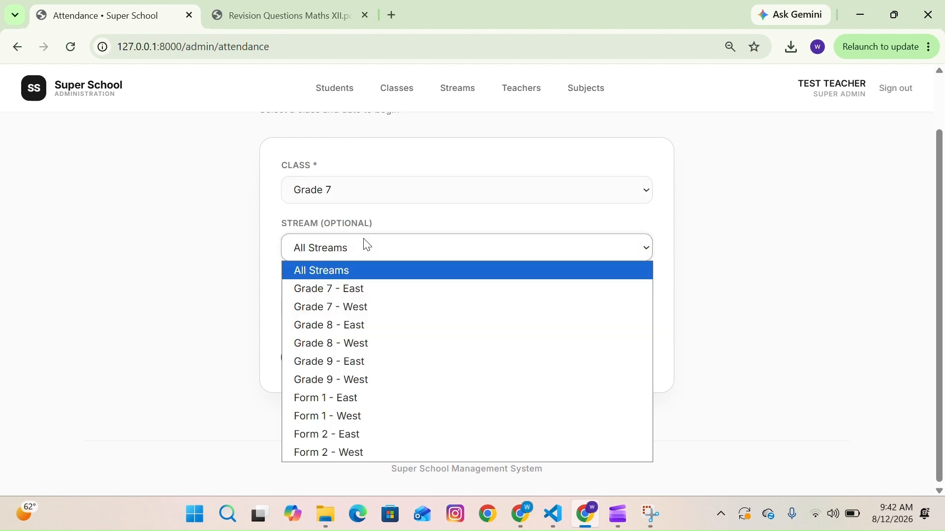
click(365, 255)
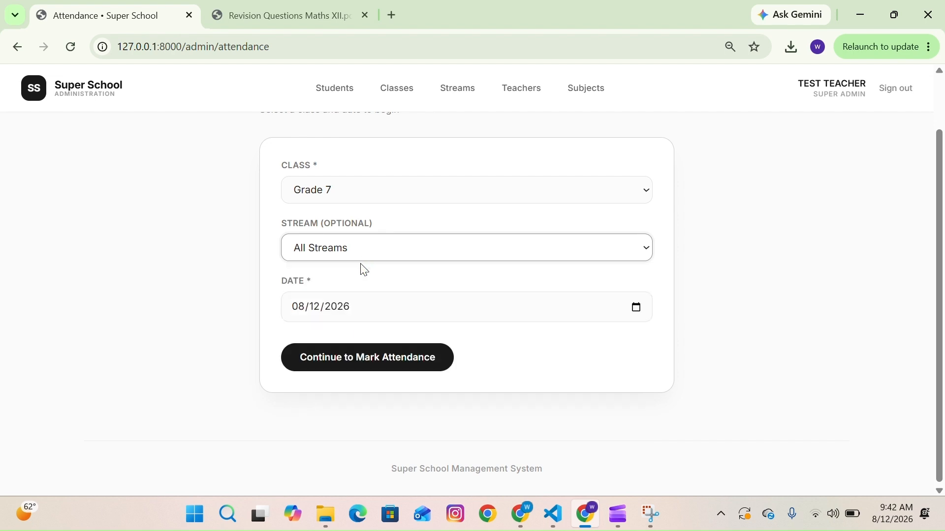
click(353, 365)
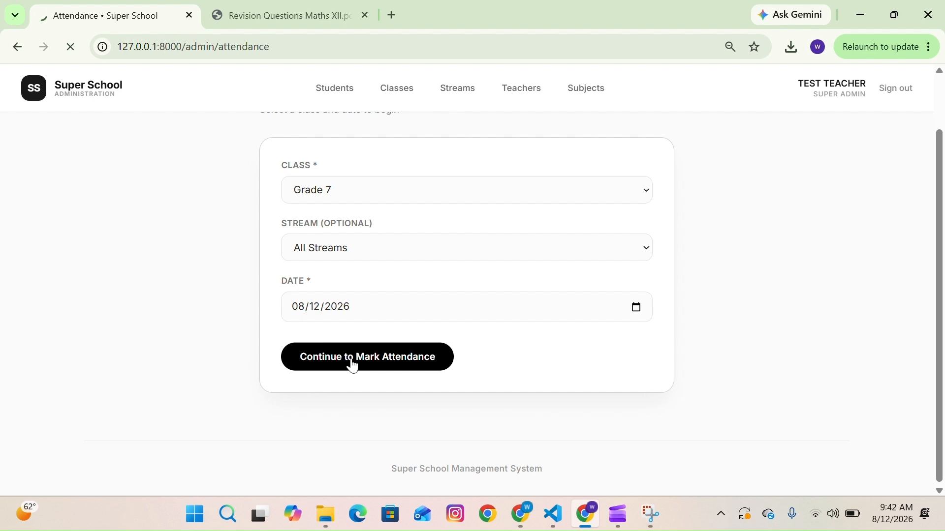
- Mark TEST TEST 3 as absent and enter the absence reason "Fe"
scroll(353, 365, down, 3)
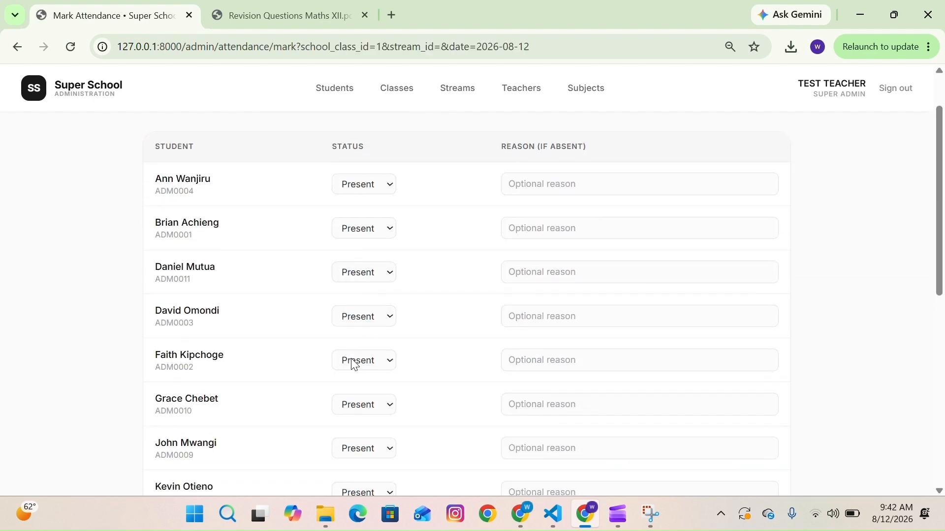
scroll(353, 365, down, 8)
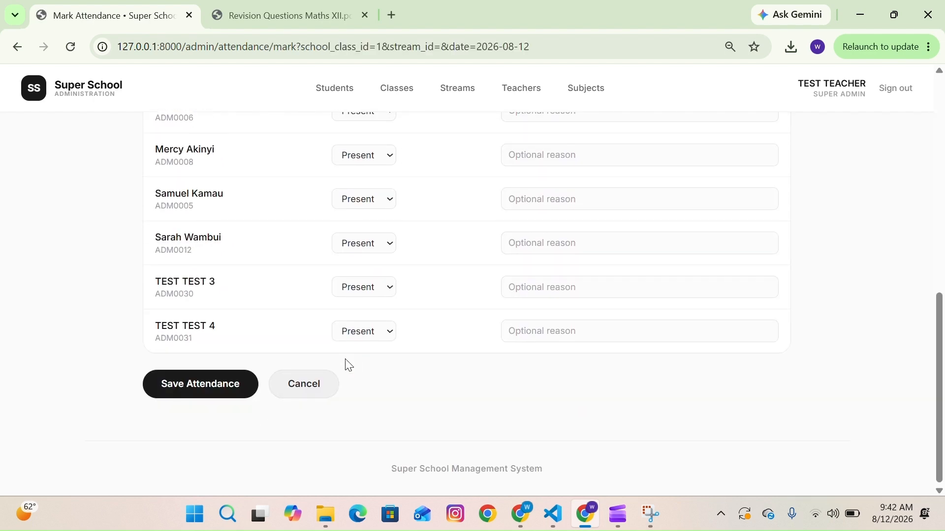
click(373, 292)
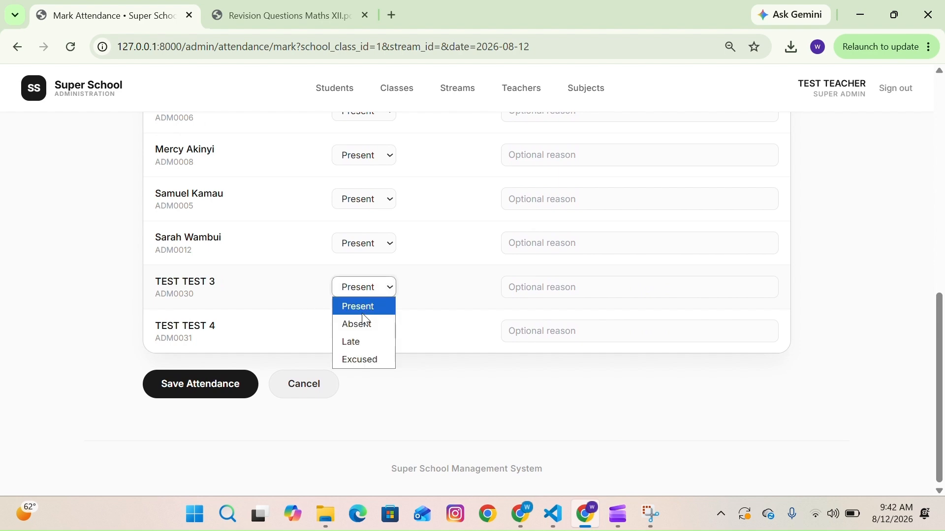
click(353, 326)
click(355, 330)
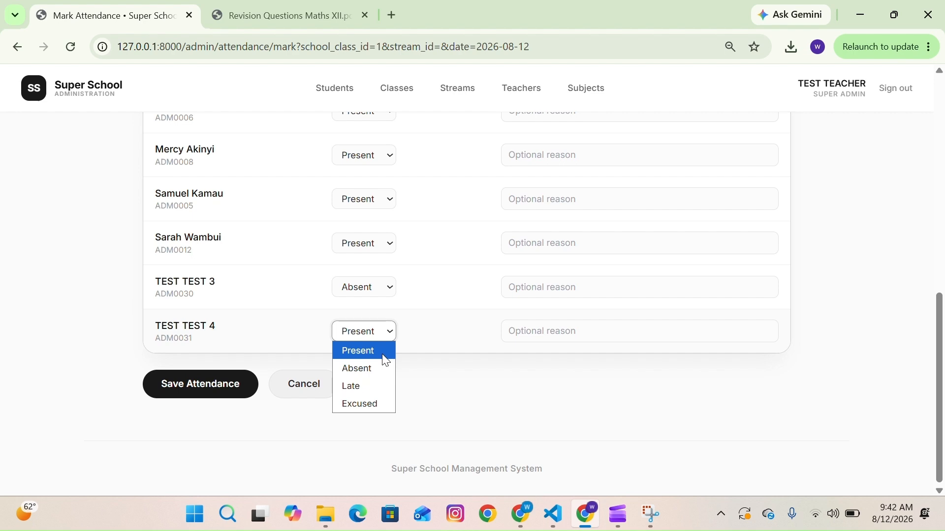
click(385, 359)
click(556, 291)
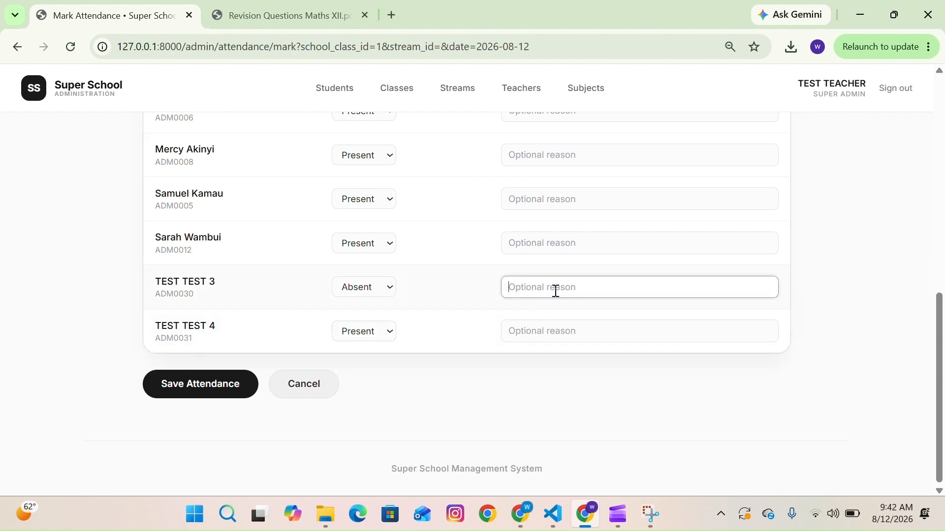
text(Fe)
- Save the class attendance
drag(227, 367, 223, 378)
click(223, 378)
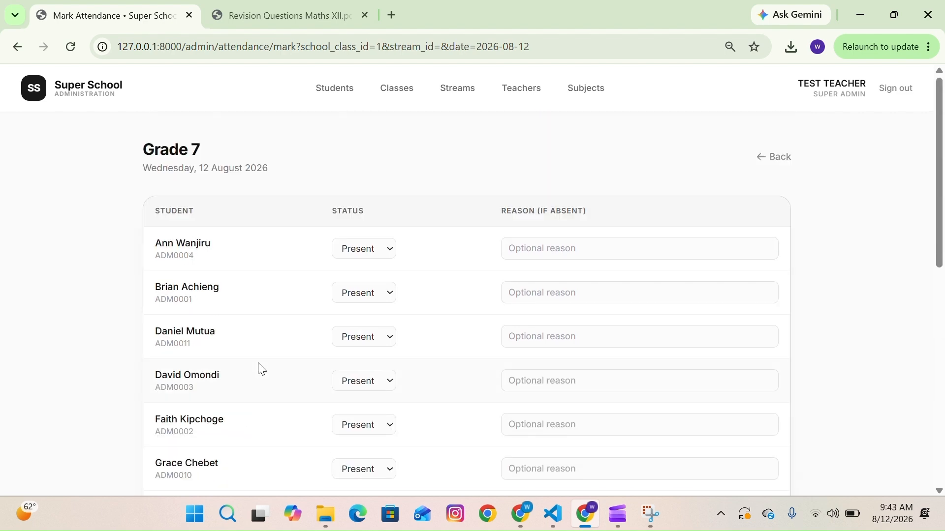
scroll(260, 369, down, 10)
click(216, 389)
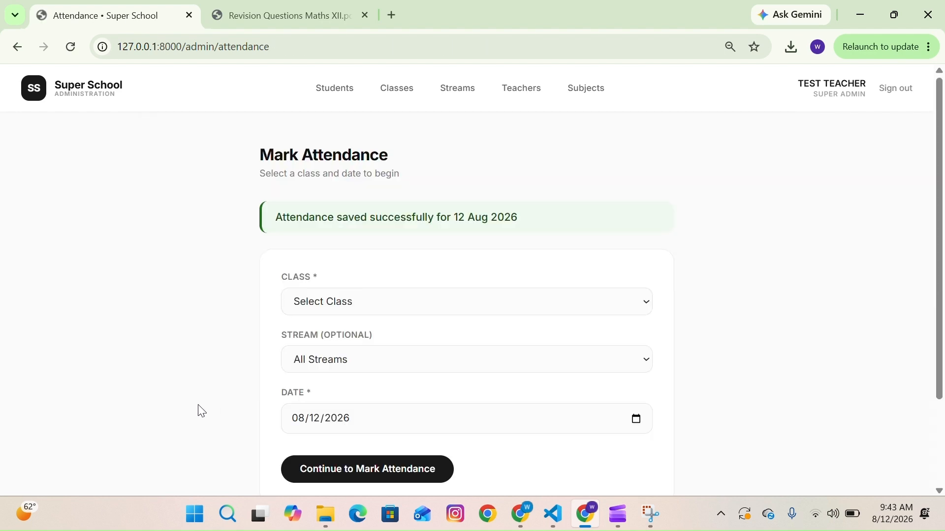
- Return to the teacher dashboard and open the Disciplinary page
scroll(407, 350, down, 1)
scroll(409, 350, up, 1)
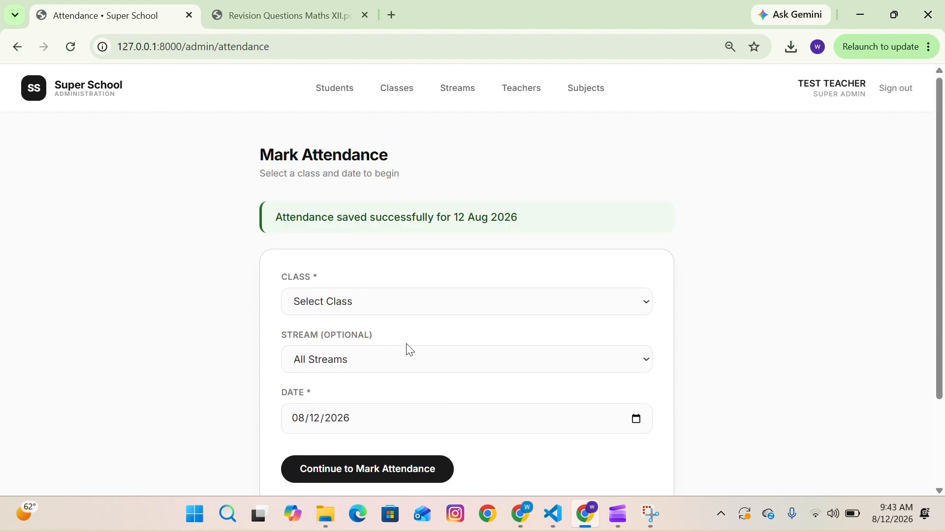
click(55, 99)
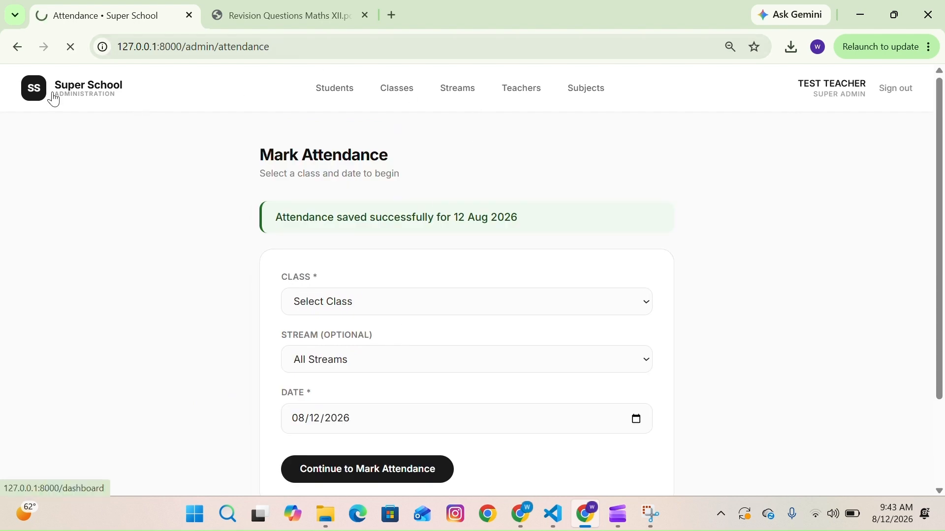
scroll(481, 357, down, 1)
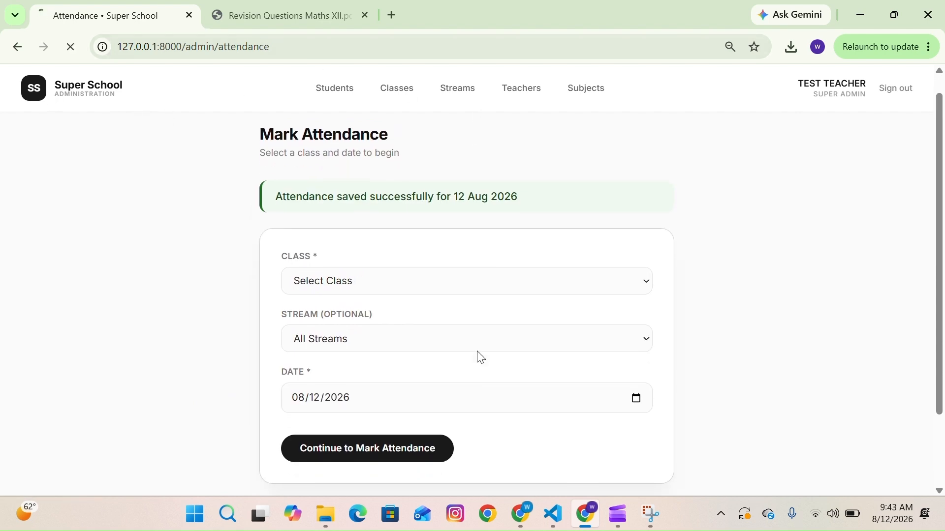
scroll(481, 357, down, 2)
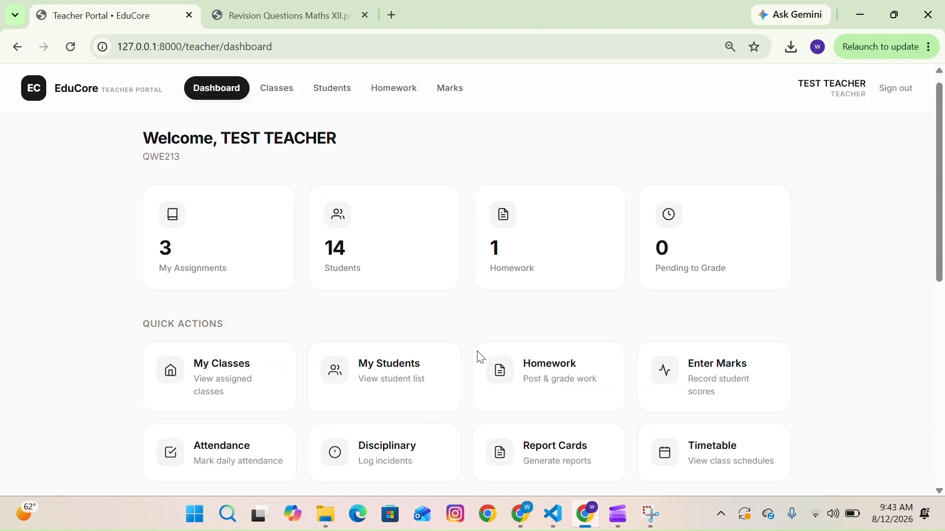
scroll(481, 357, down, 1)
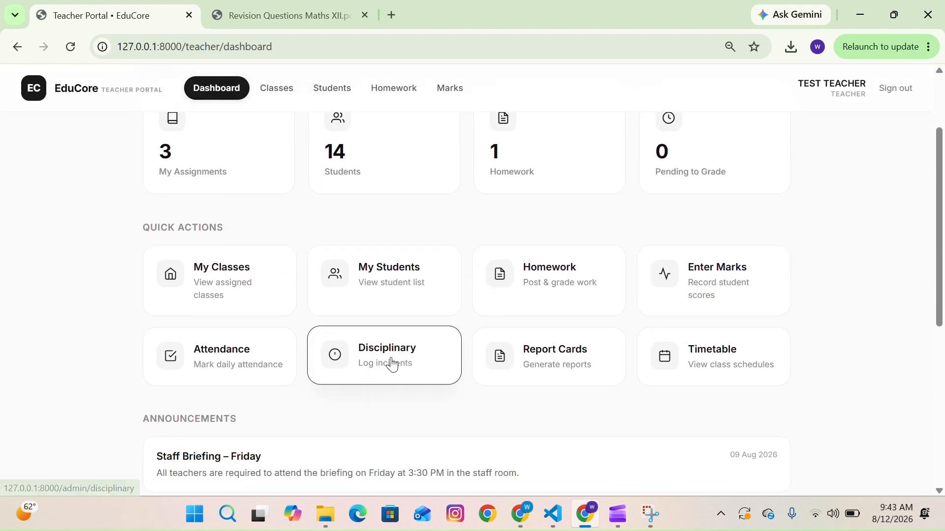
click(407, 365)
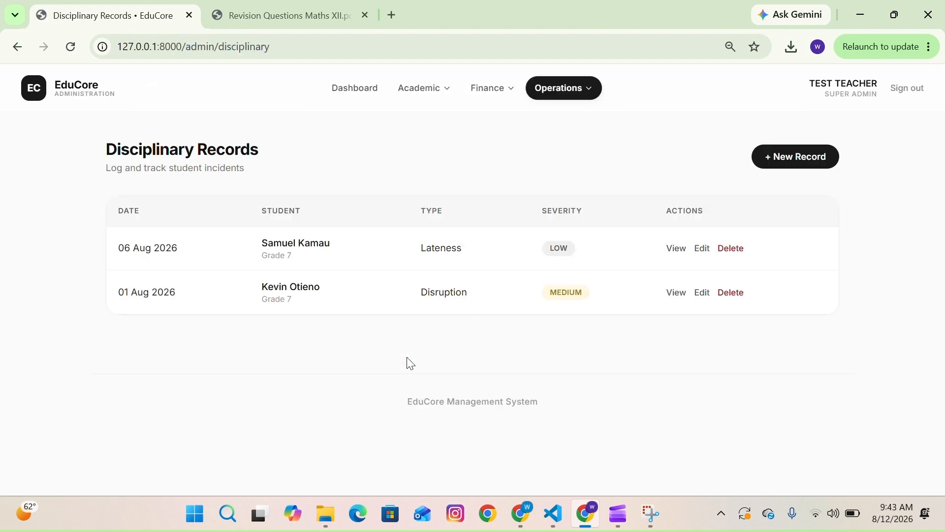
- Start a new disciplinary record for TEST TEST 3 with incident type Fighting and severity High
click(778, 156)
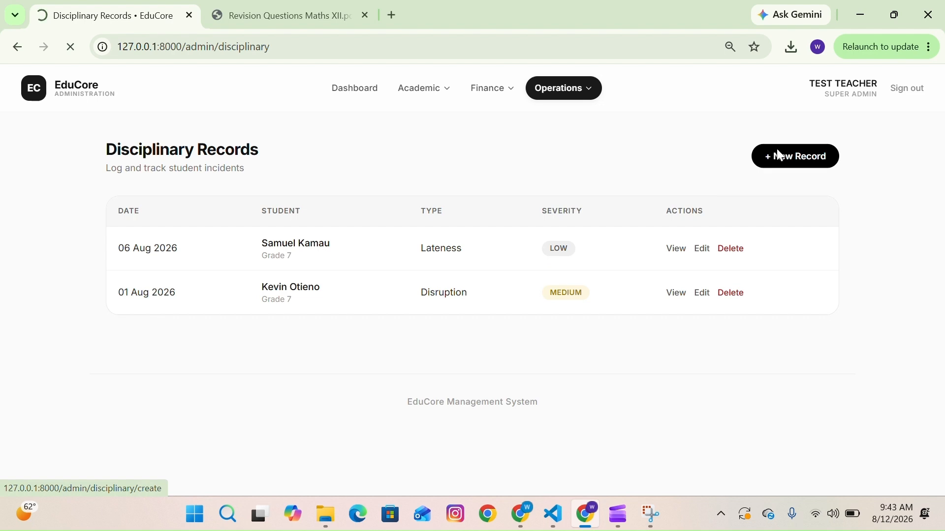
click(423, 268)
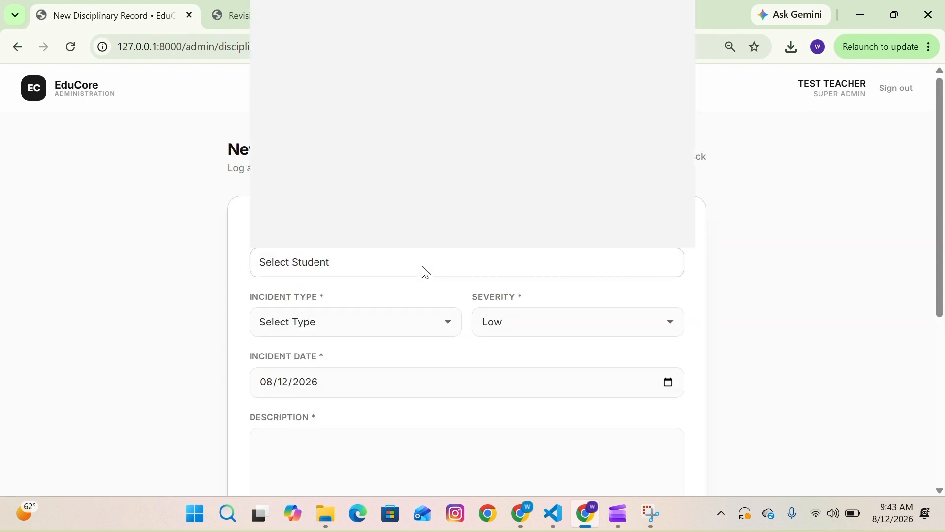
scroll(362, 246, down, 3)
key(Up)
key(Return)
click(334, 325)
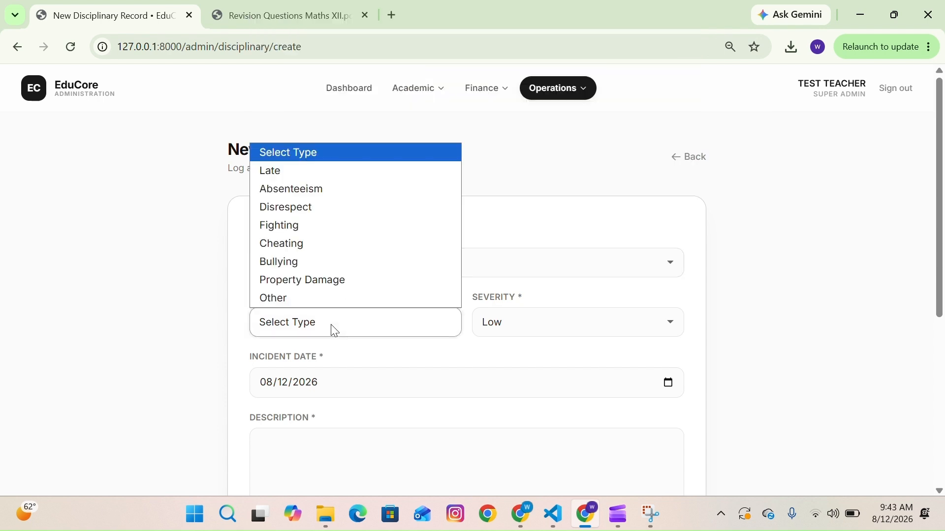
click(311, 231)
click(547, 328)
click(544, 383)
scroll(453, 397, down, 2)
click(335, 362)
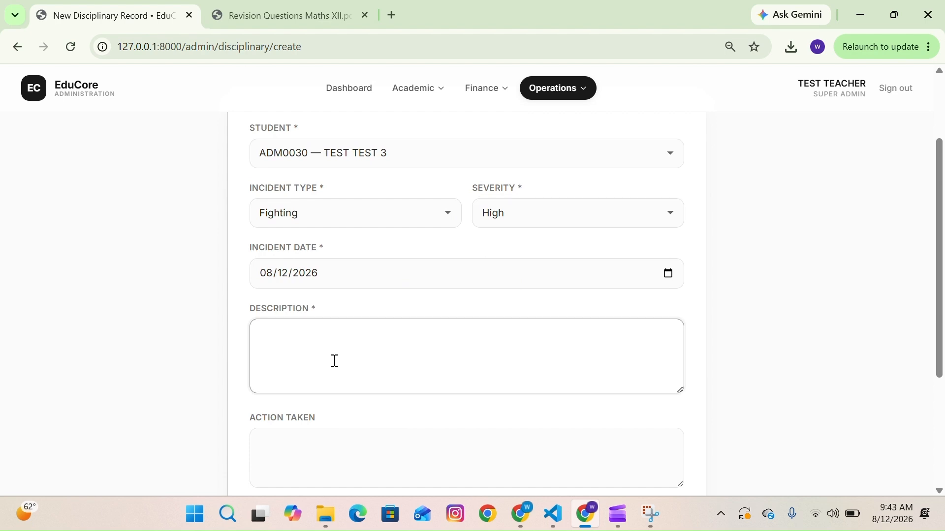
- Describe the incident as "A fight broke on the basketball yard"
text(A fight broke on the basketball)
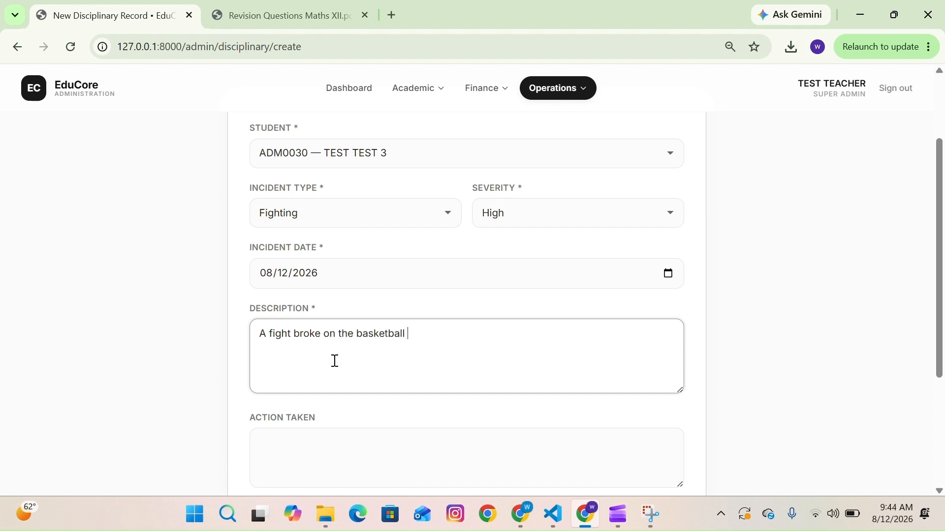
text( yard cau)
key(BackSpace)
key(BackSpace)
key(BackSpace)
- Set the action taken to suspension, mark the parent as notified and save the record
scroll(334, 360, down, 2)
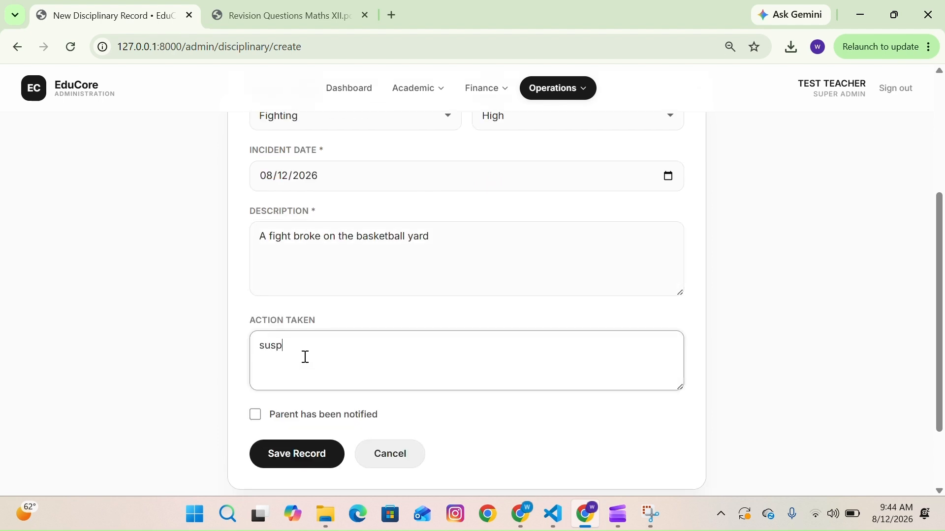
scroll(443, 275, down, 1)
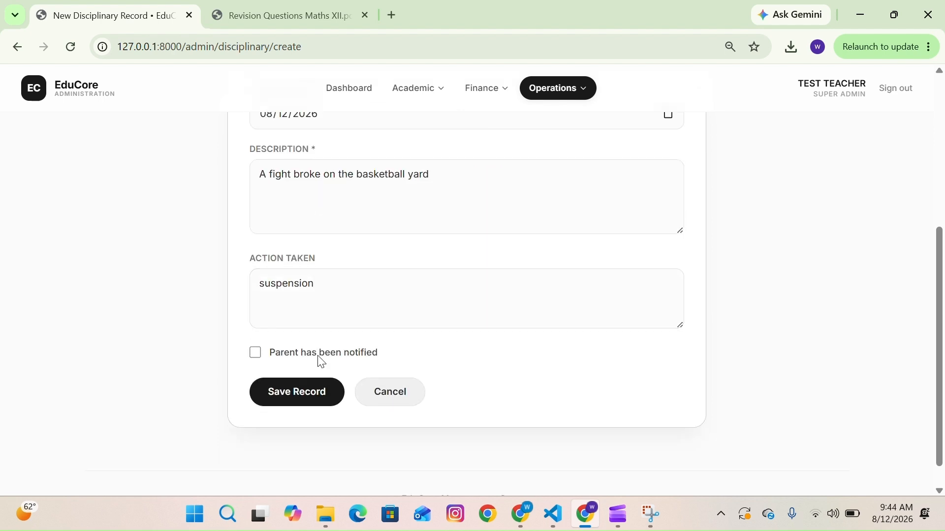
click(256, 353)
click(309, 399)
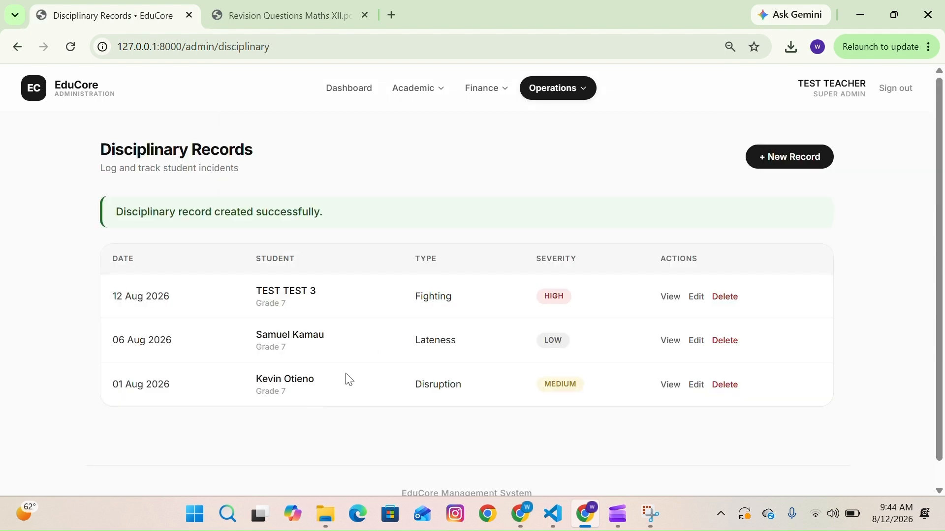
- Start another disciplinary record for TEST TEST 4 with incident type Disrespect
click(789, 168)
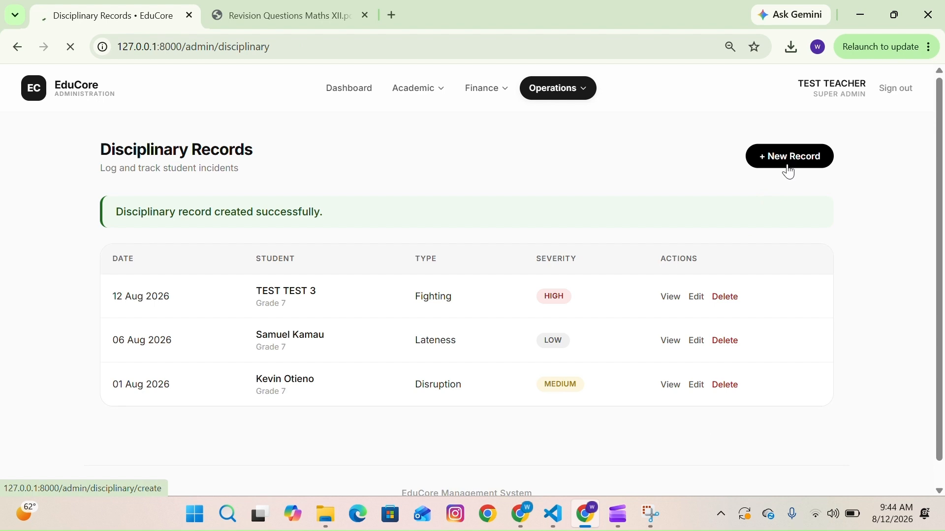
click(480, 262)
scroll(424, 196, down, 3)
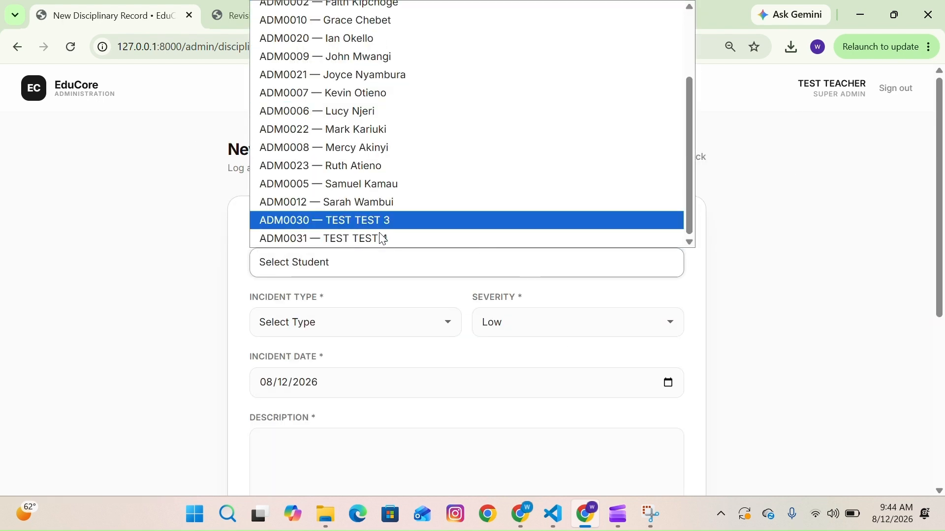
click(359, 239)
click(349, 322)
click(321, 206)
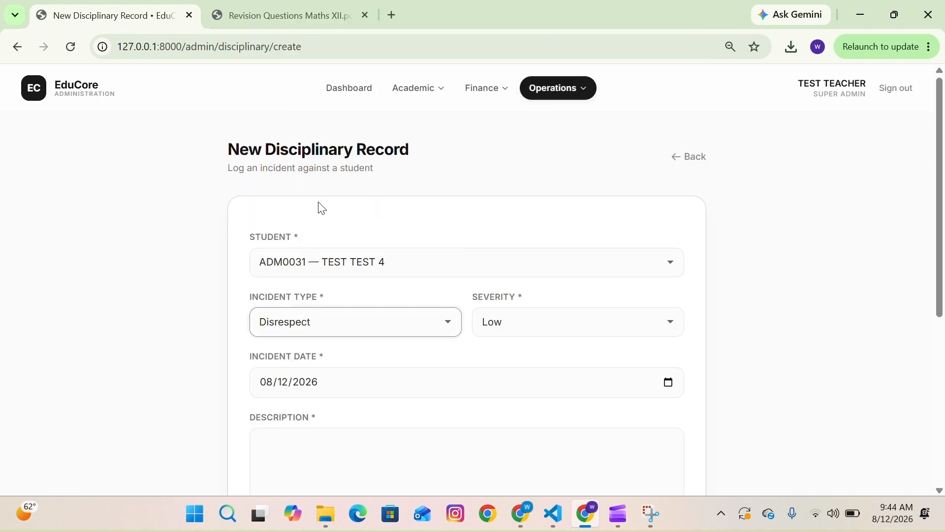
scroll(401, 411, down, 3)
click(354, 311)
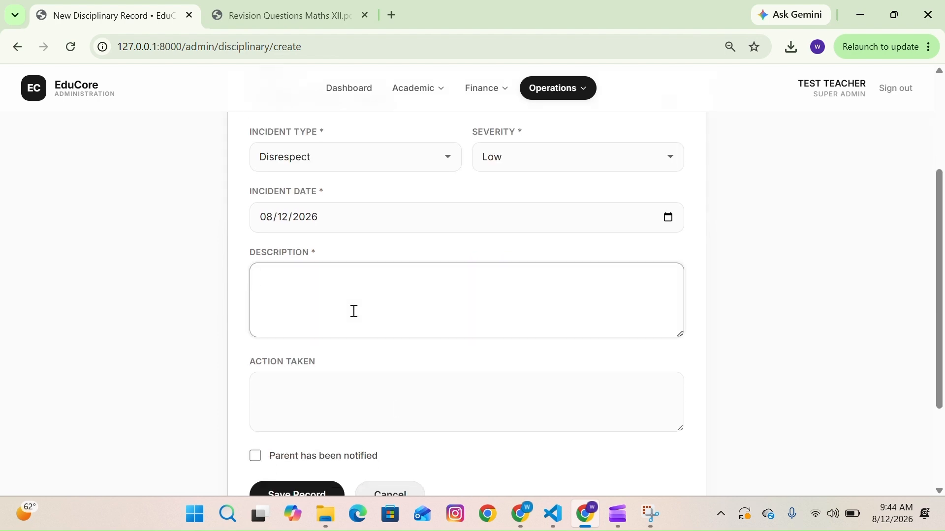
- Describe it as "Does not respond to authority", set action taken to detention, mark parent notified and save
text(Does not respond to authority)
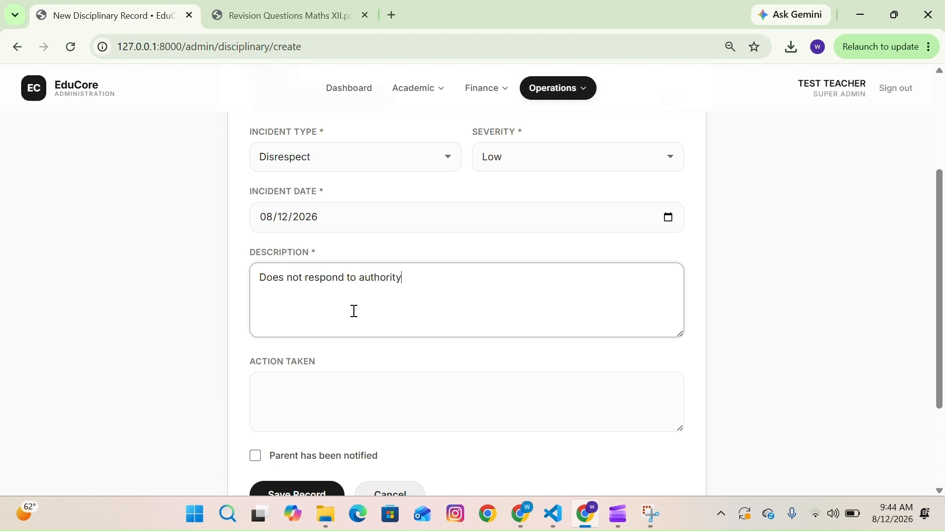
scroll(353, 311, down, 1)
click(297, 357)
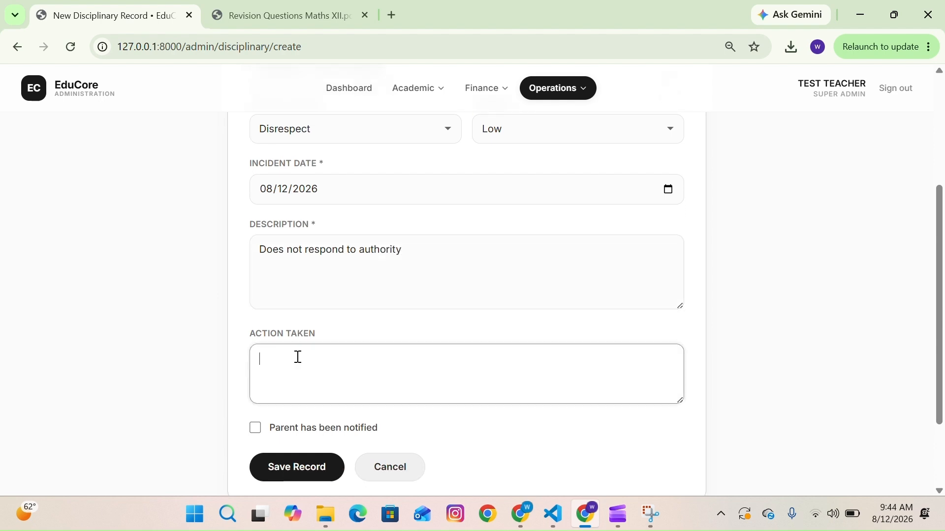
text(detention)
click(255, 428)
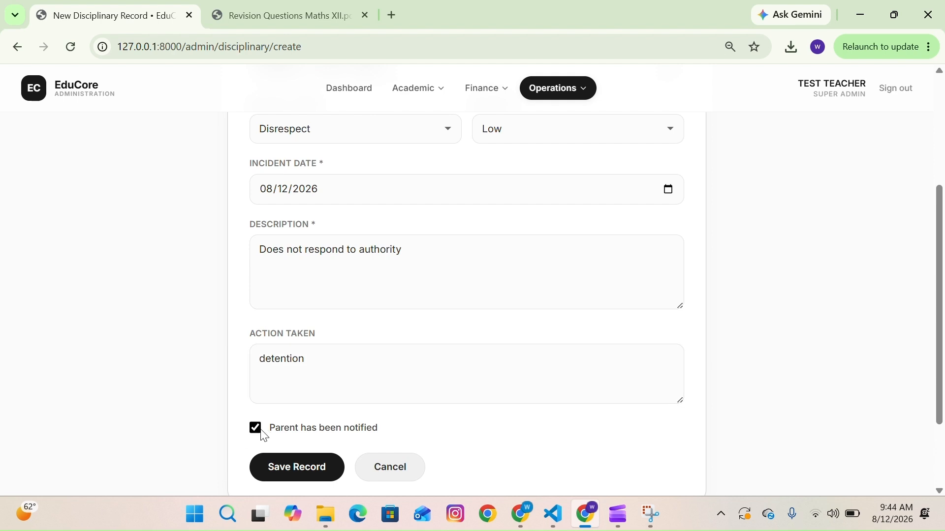
click(306, 476)
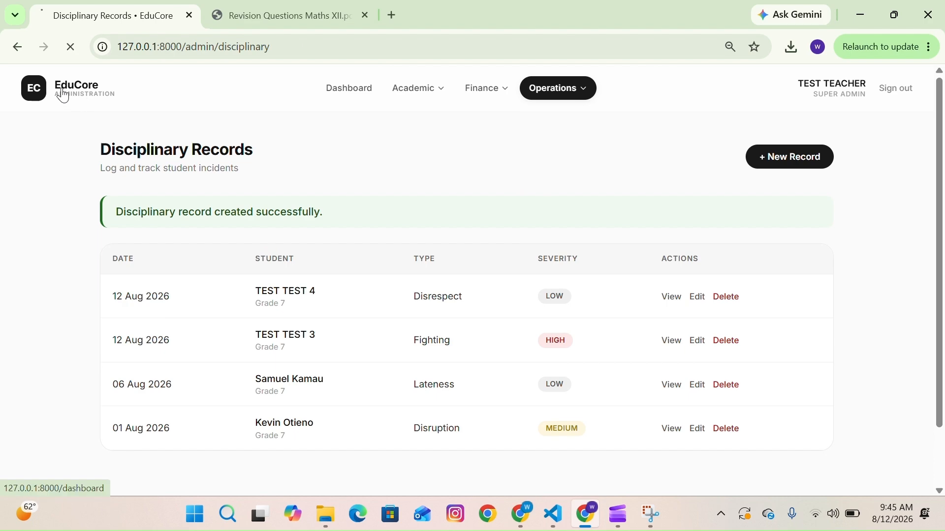
- Return to the teacher dashboard
click(62, 92)
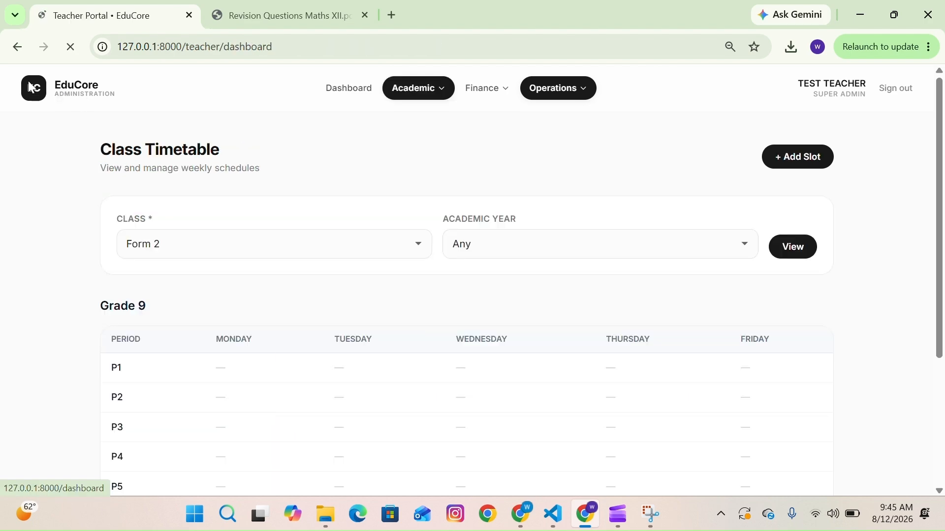
scroll(504, 192, down, 9)
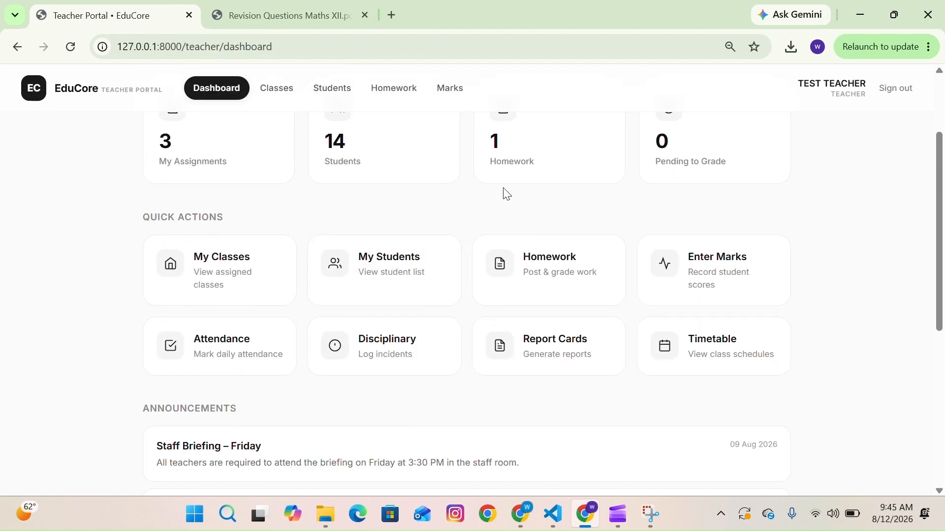
- Open the homework list from the student portal dashboard
scroll(507, 194, up, 9)
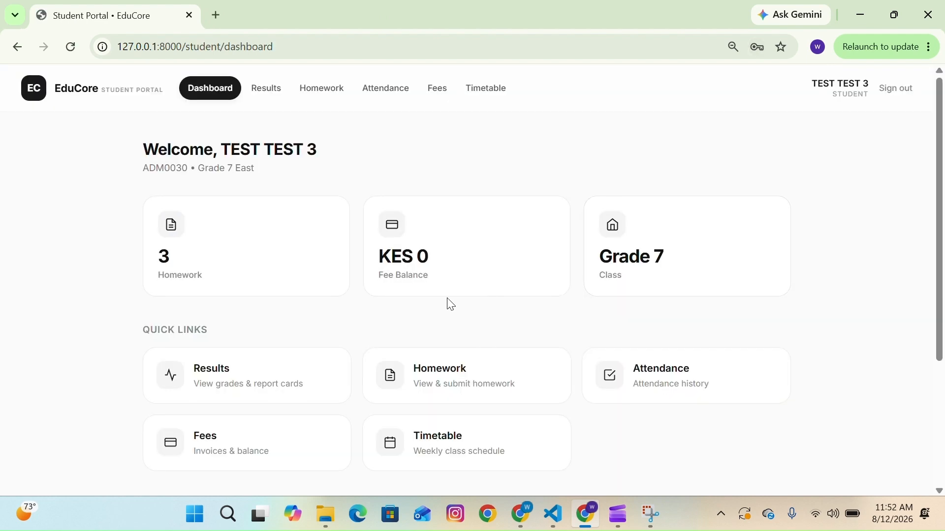
scroll(450, 304, down, 1)
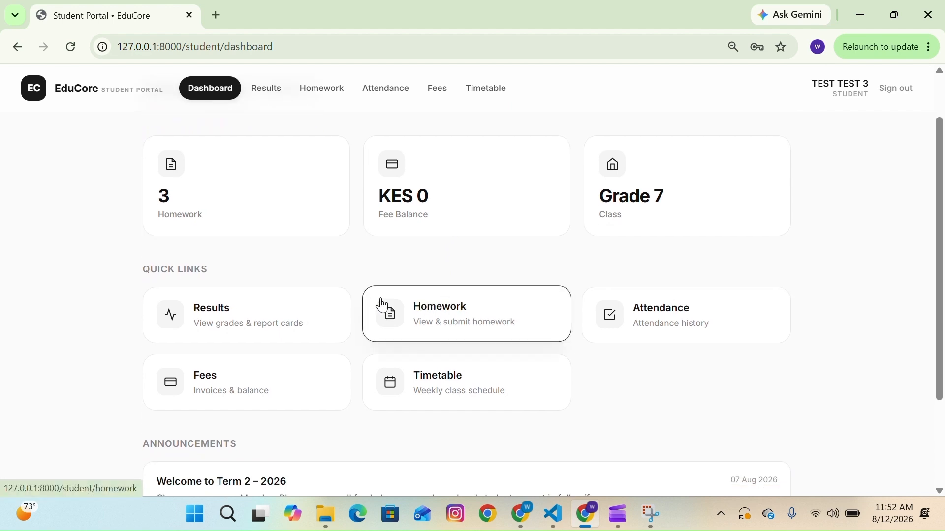
scroll(490, 214, up, 1)
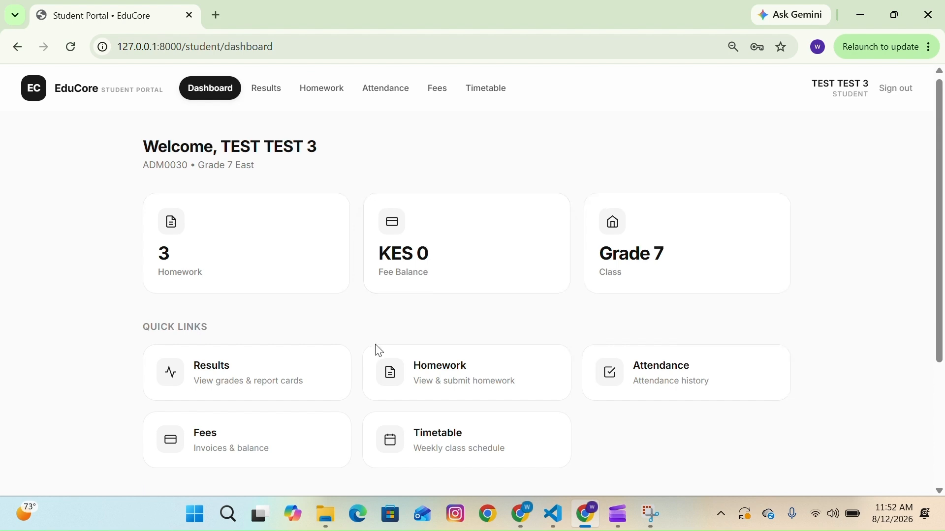
scroll(375, 348, down, 1)
click(480, 359)
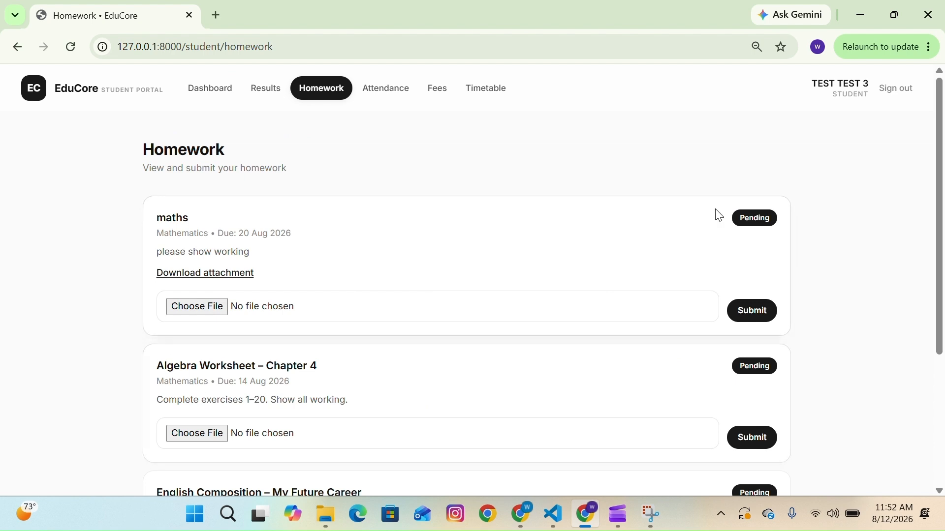
- Download the maths homework attachment and open the PDF to view it
click(190, 275)
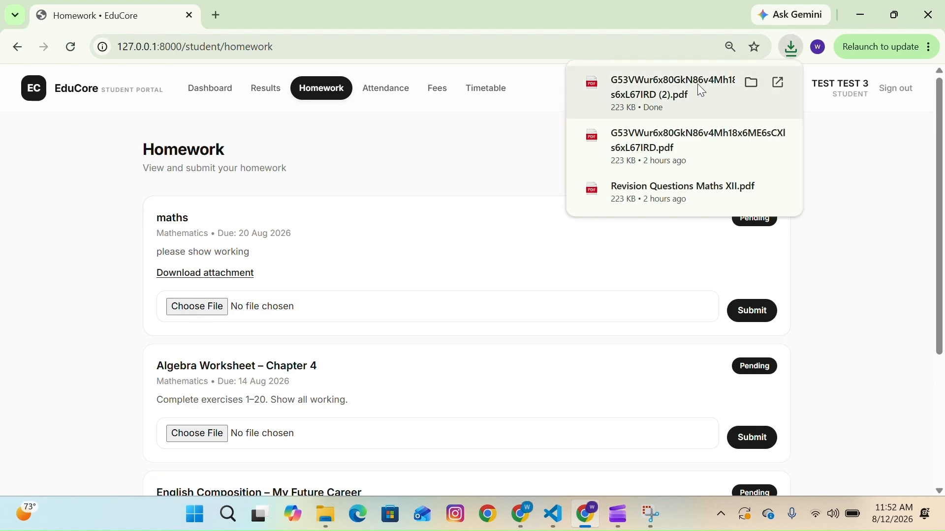
click(698, 85)
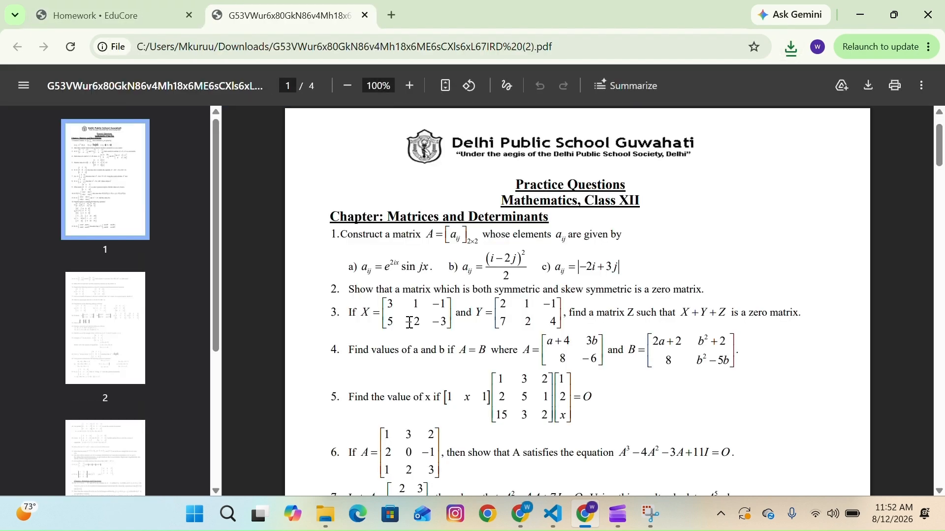
scroll(408, 313, down, 6)
click(113, 10)
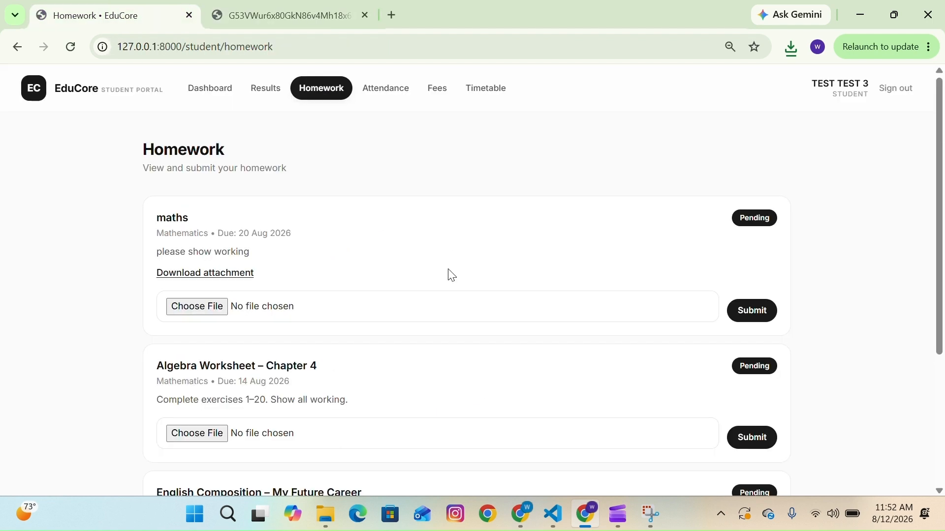
- Attach the downloaded PDF to the maths homework and submit it
click(219, 309)
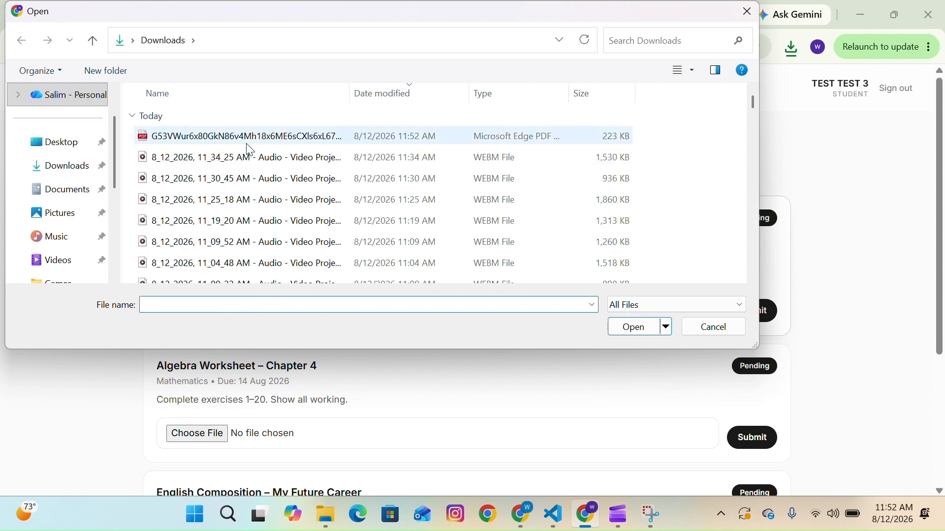
click(275, 139)
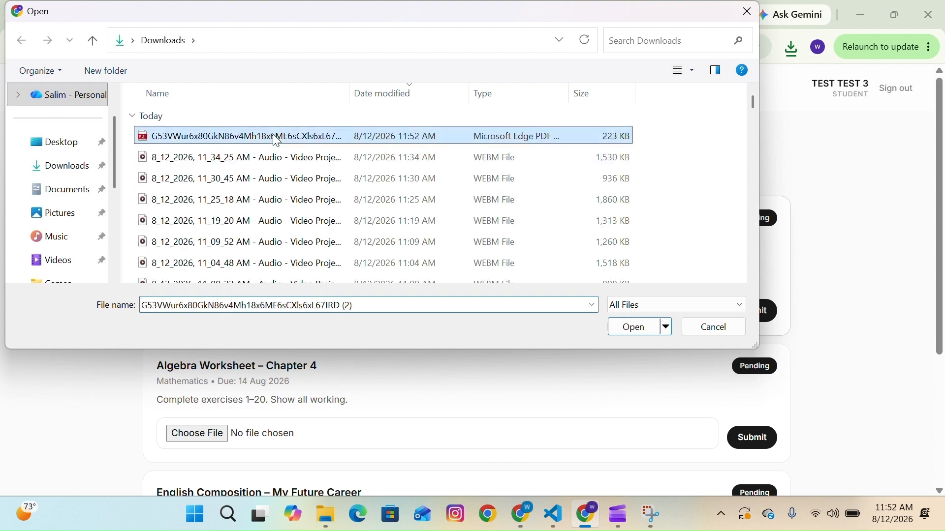
click(634, 327)
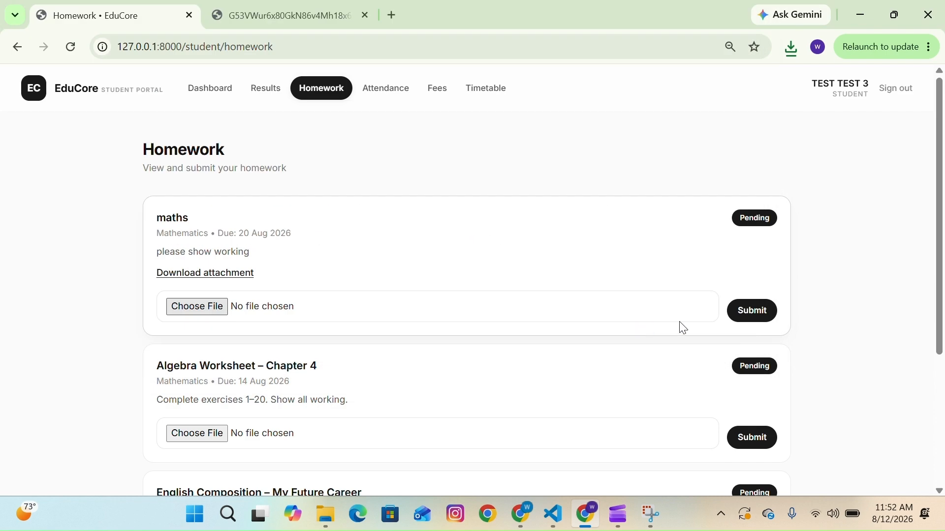
click(753, 313)
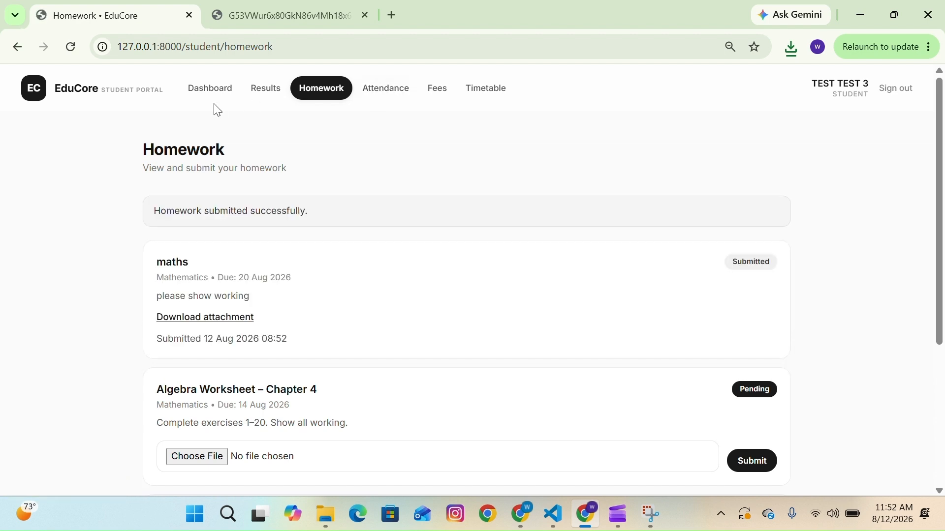
- View the student's results for academic year 2025/2026, Term 1
click(85, 99)
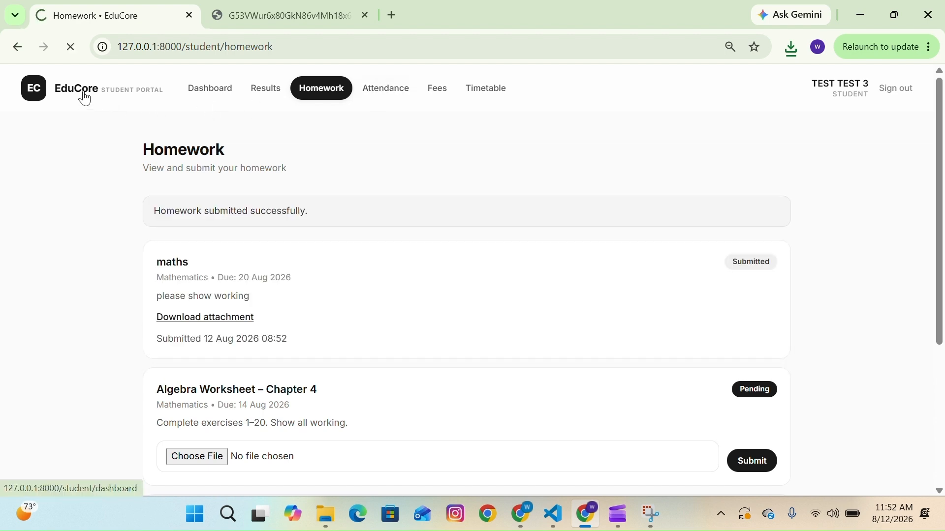
scroll(296, 326, down, 1)
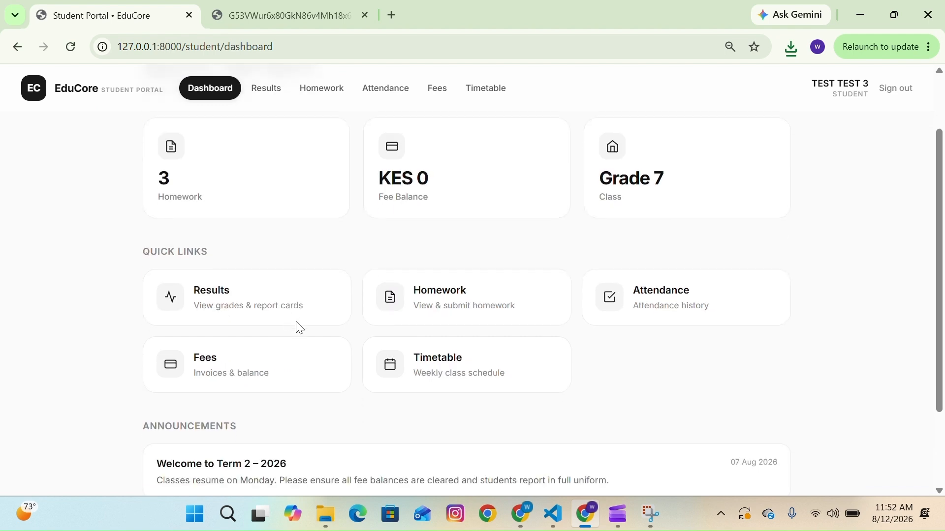
click(306, 299)
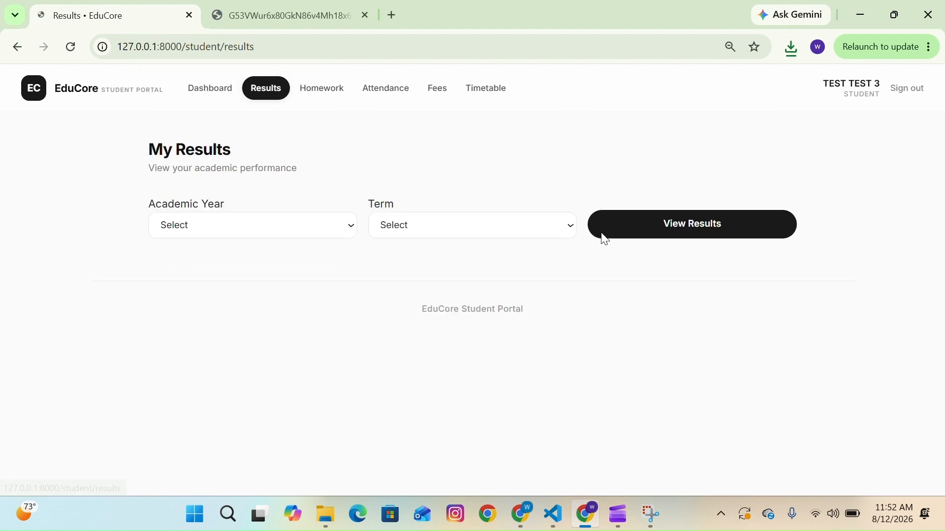
click(294, 235)
click(275, 265)
click(428, 242)
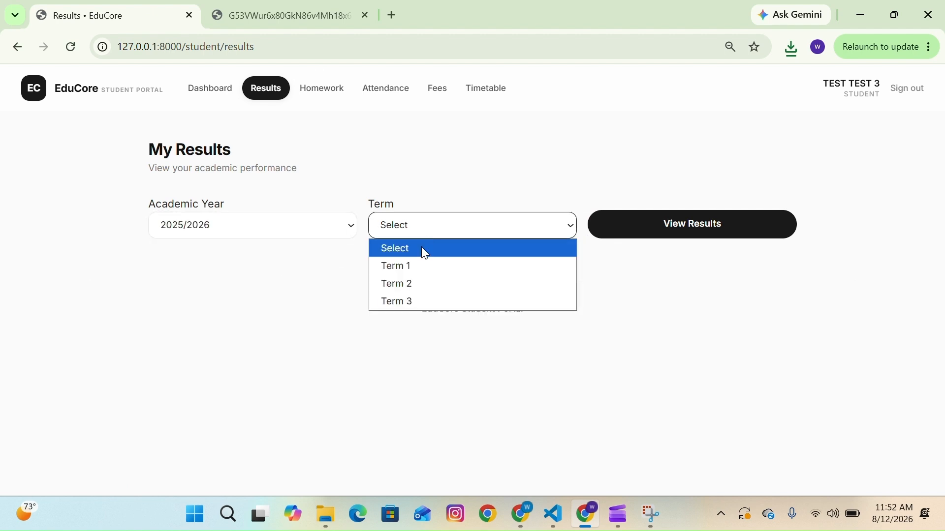
click(407, 267)
click(709, 231)
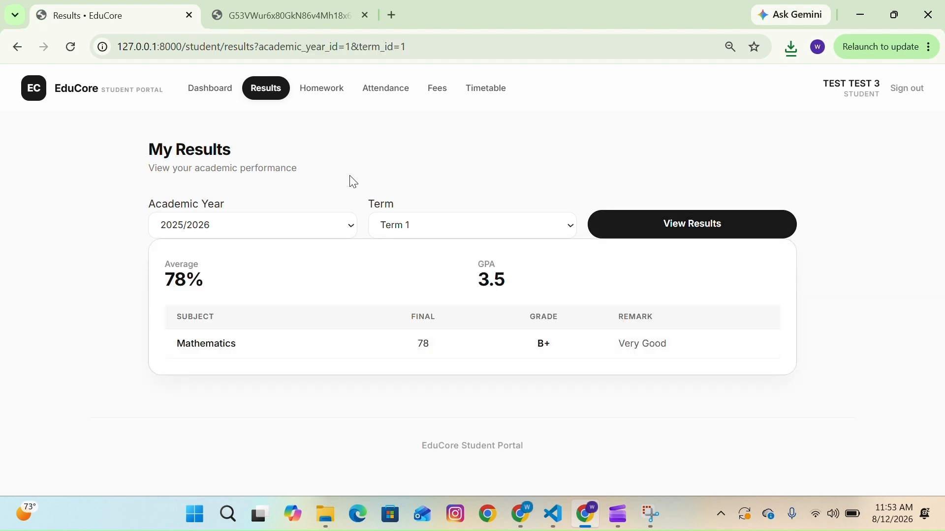
- Sign in to the teacher portal by choosing the saved teacher e-mail
click(396, 98)
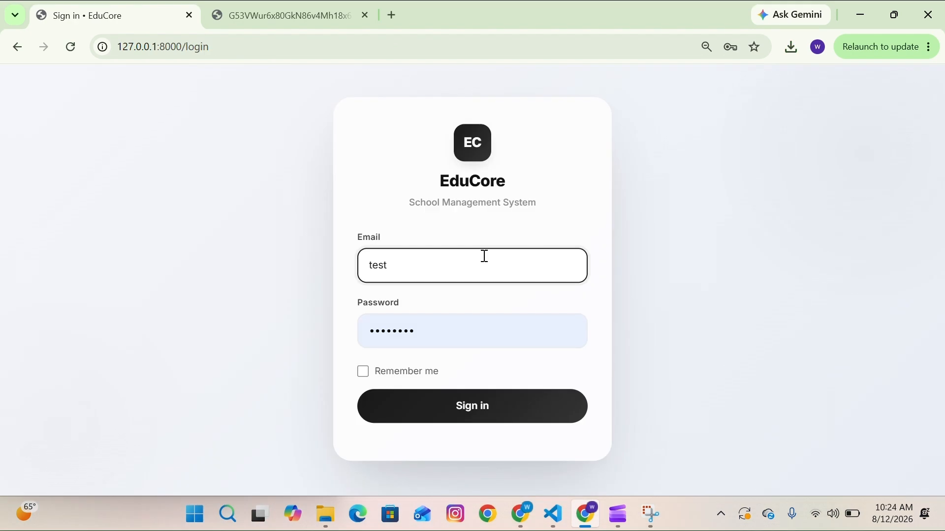
key(BackSpace)
key(BackSpace)
text(te)
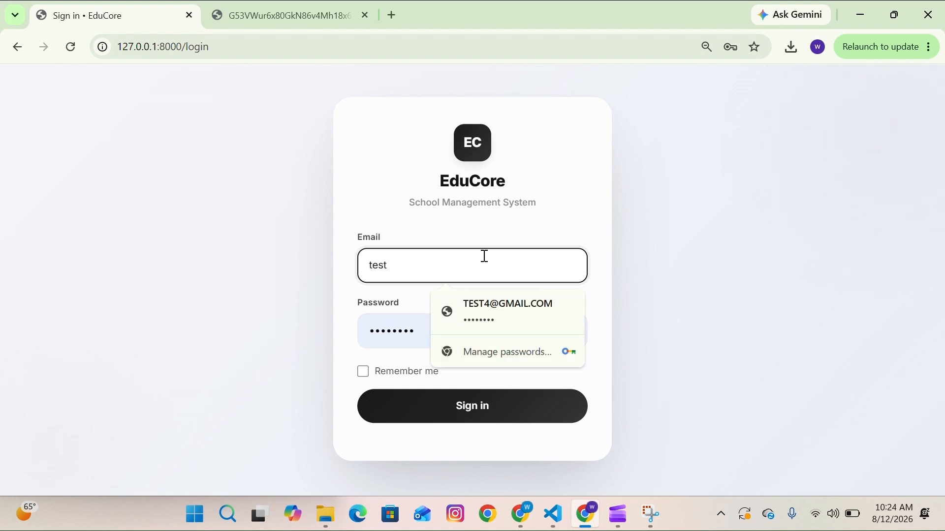
text(stte)
click(464, 309)
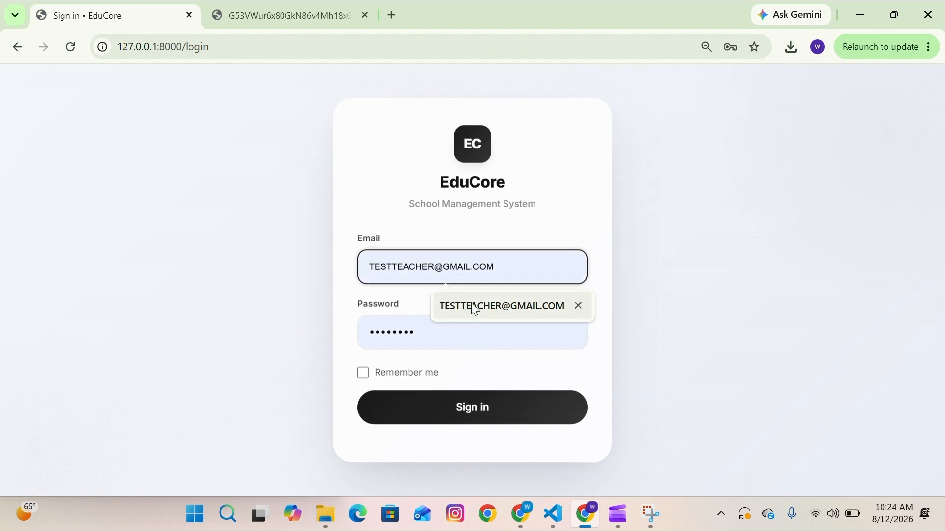
key(Return)
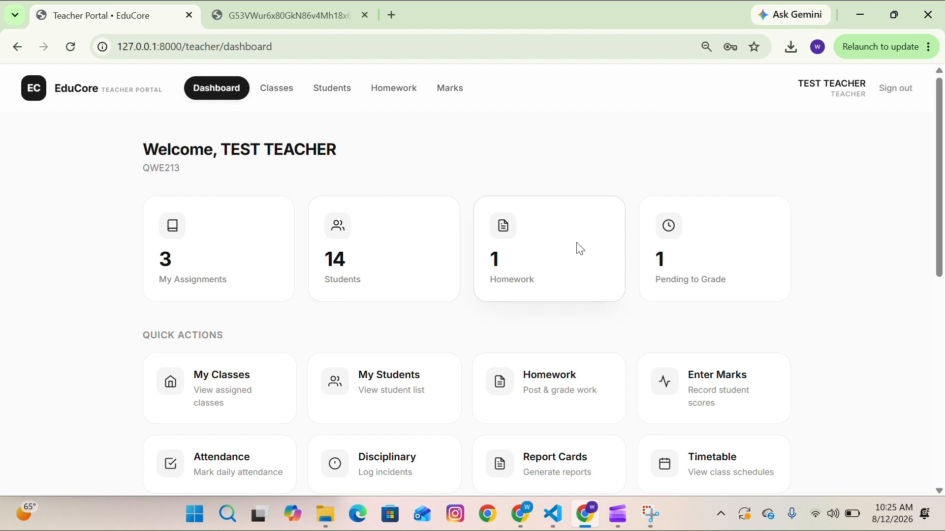
- Open the maths homework submissions, then download and view the submitted file
scroll(686, 274, down, 2)
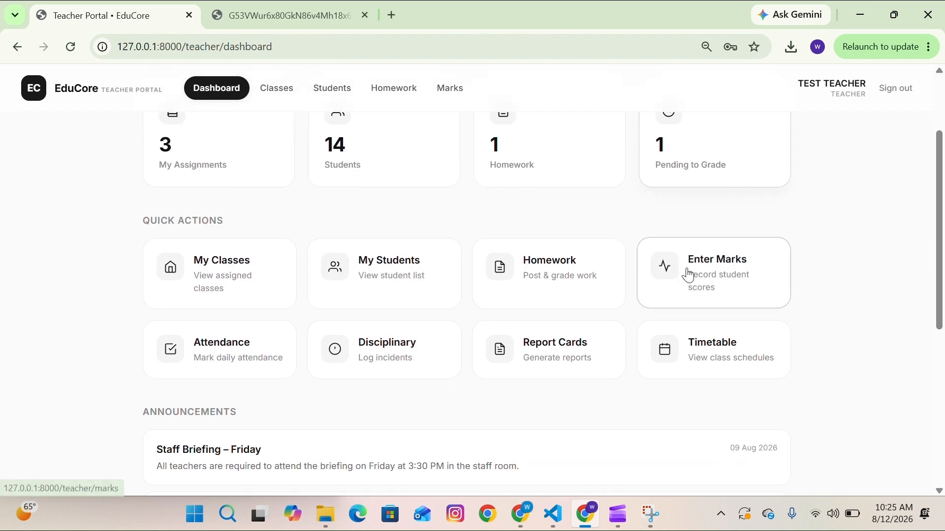
click(571, 279)
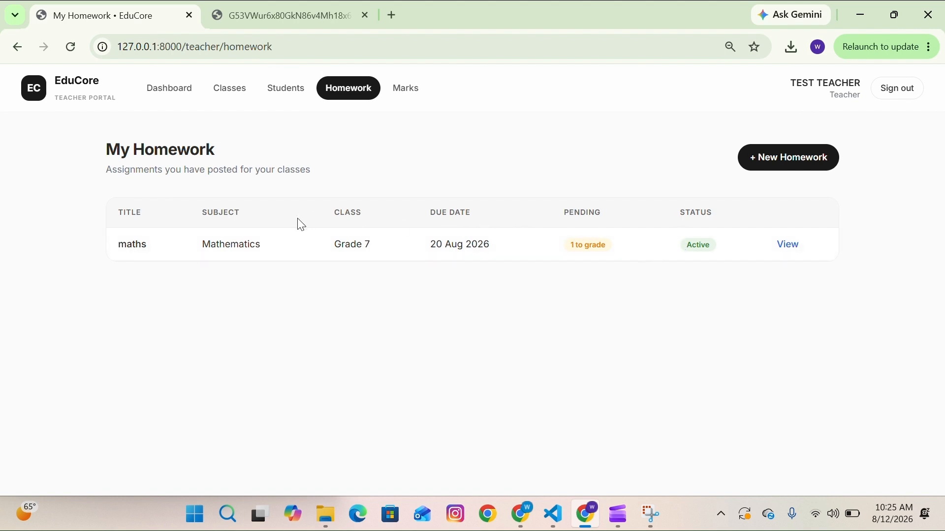
click(789, 246)
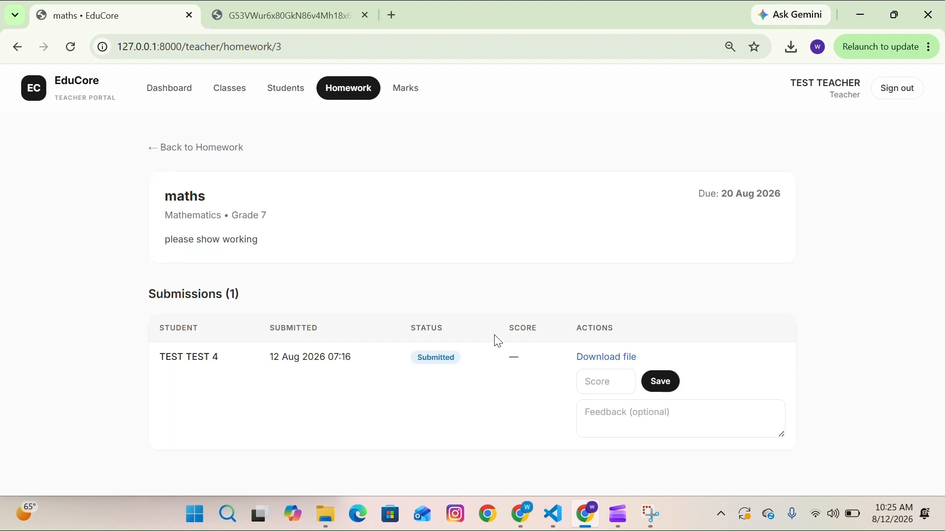
click(599, 359)
click(791, 47)
click(724, 99)
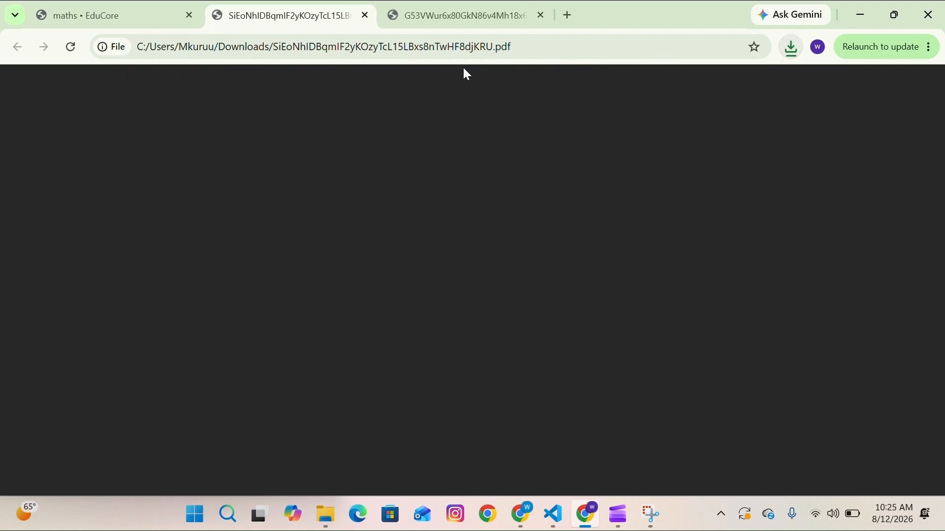
scroll(412, 417, down, 5)
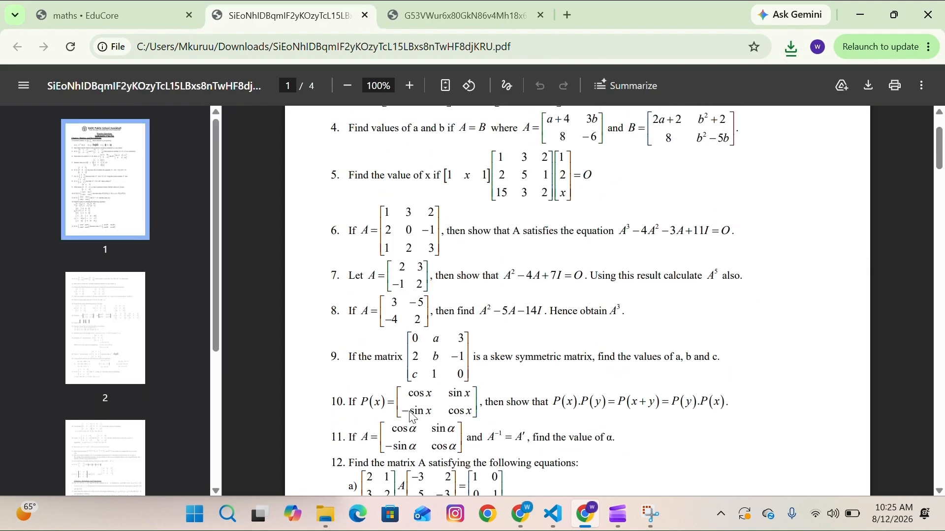
scroll(412, 418, up, 4)
click(112, 7)
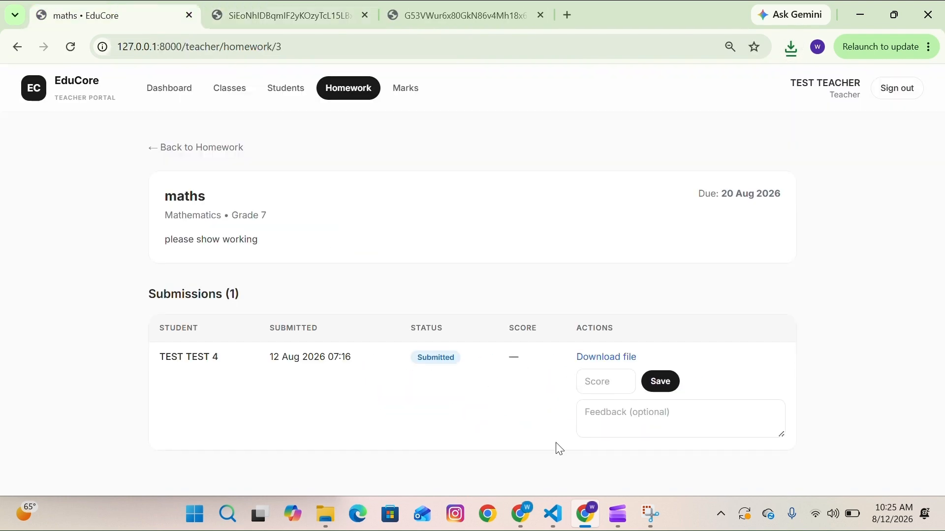
- Grade TEST TEST 4's maths submission with score 90 and feedback "Good Job", and save
click(614, 377)
text(90)
click(590, 419)
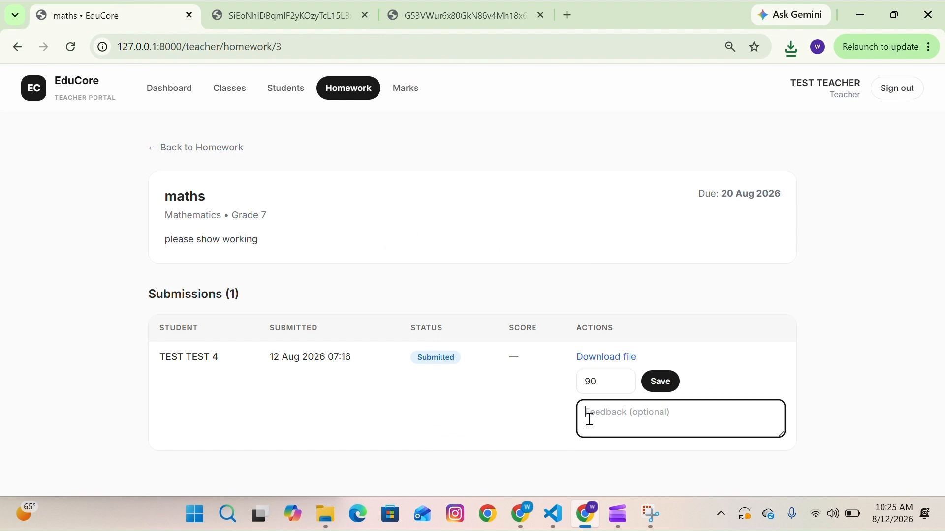
text(Good Job)
click(671, 386)
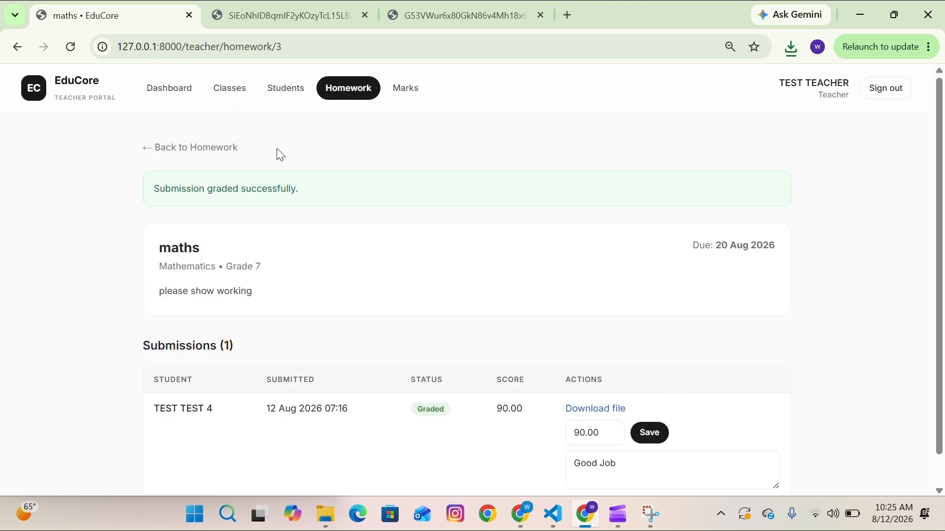
- Sign out and sign in as student TEST TEST 4 by choosing the saved e-mail
click(216, 148)
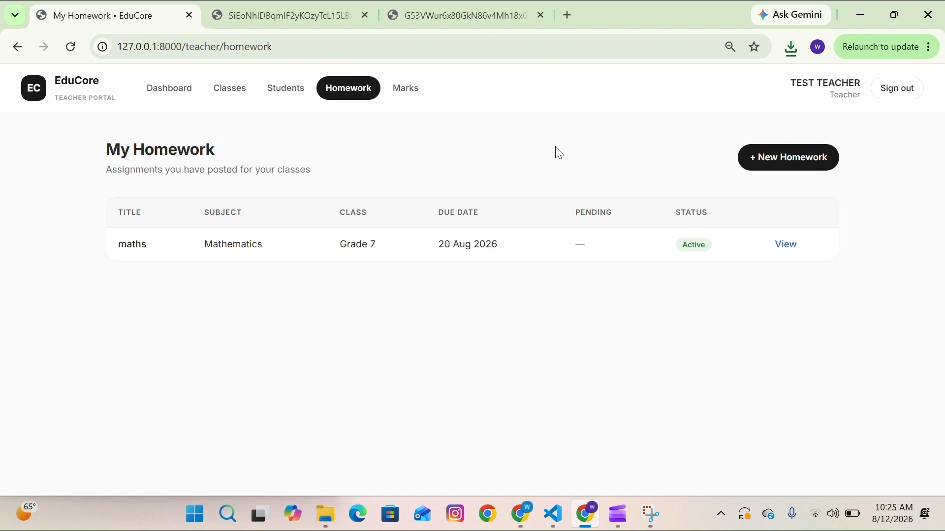
click(887, 96)
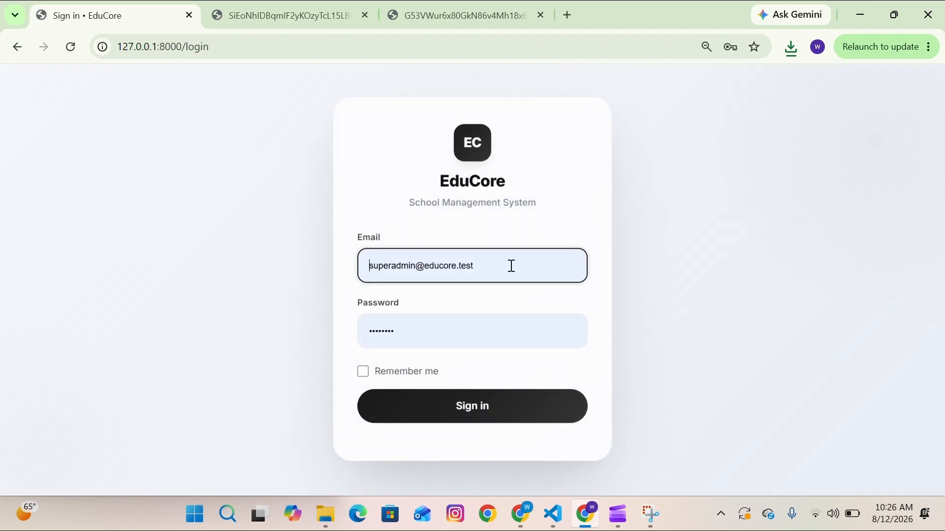
triple_click(511, 266)
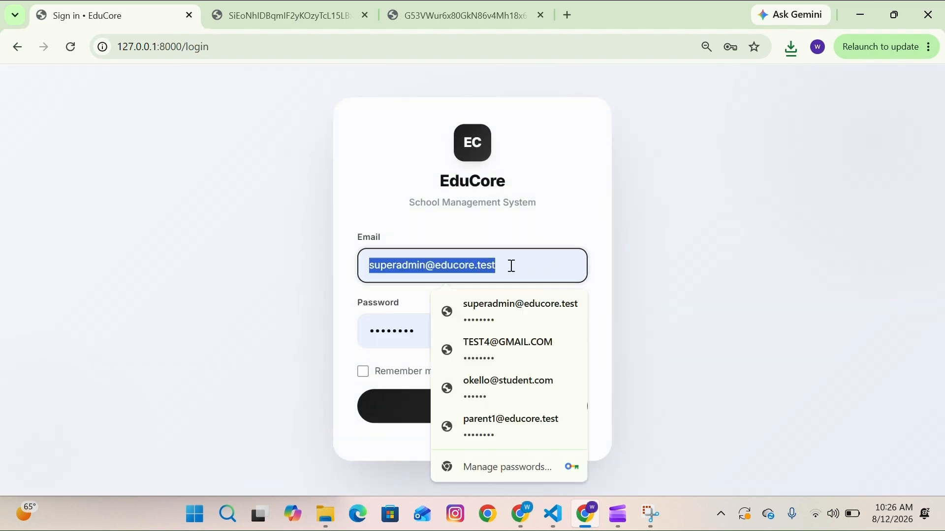
click(509, 352)
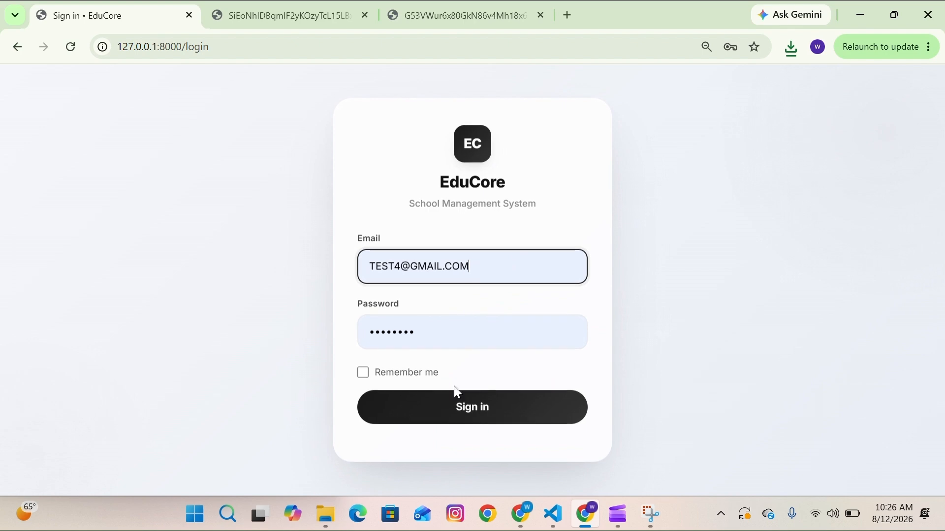
click(439, 410)
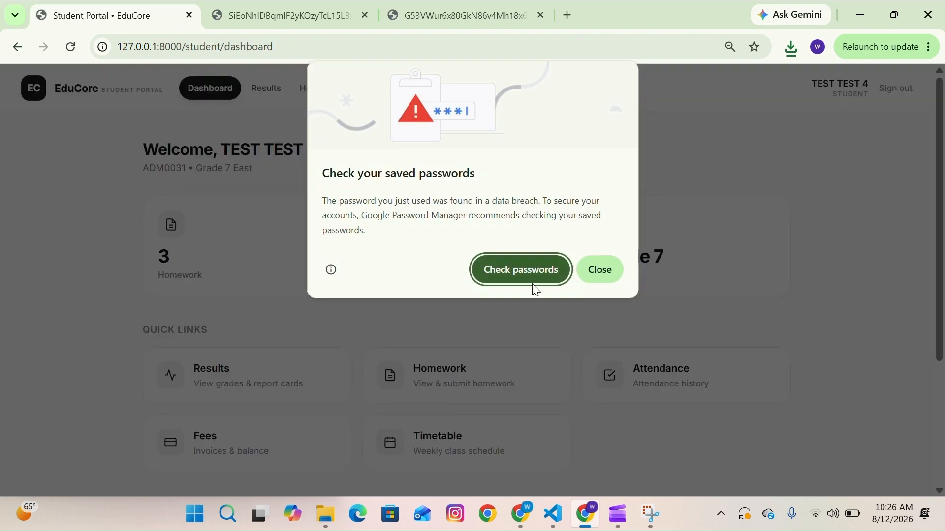
click(612, 269)
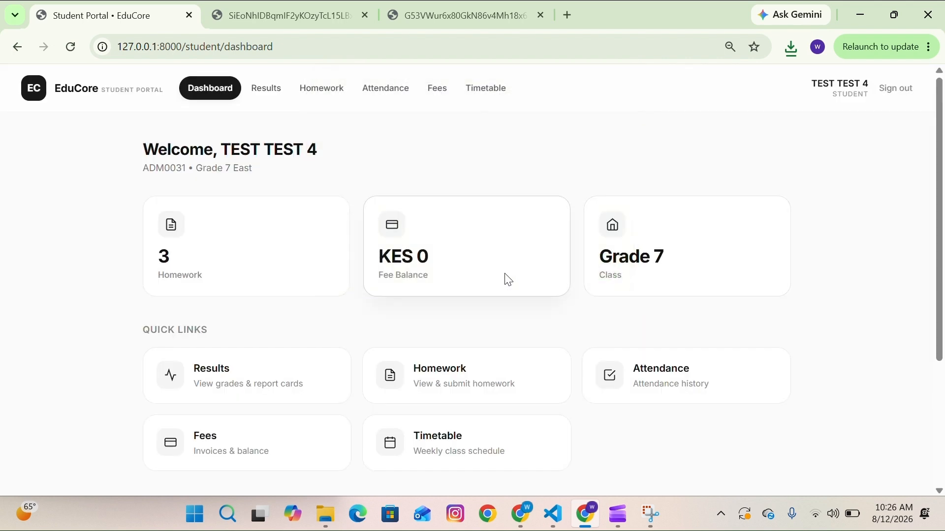
- Open the student's homework list to check the graded maths submission
scroll(506, 278, down, 2)
scroll(506, 279, down, 1)
click(506, 280)
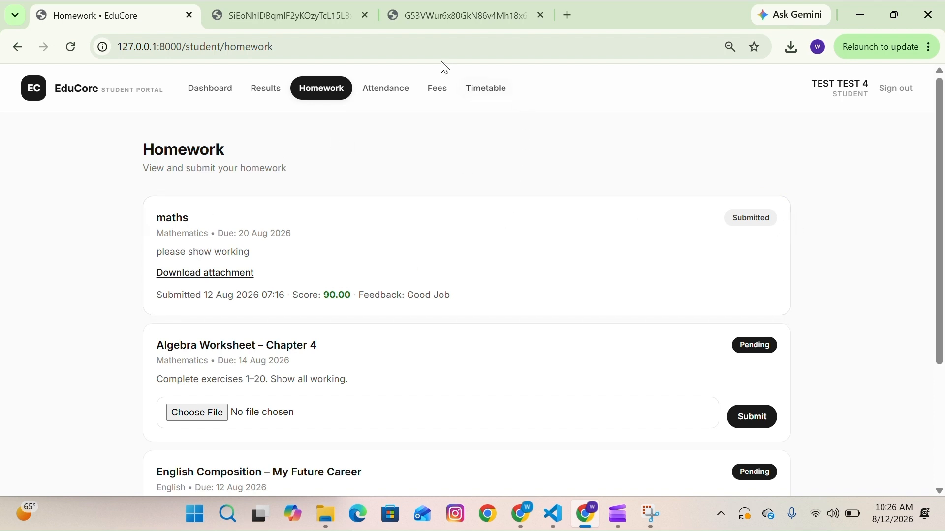
- Sign out and sign in as the parent by picking the saved parent e-mail and re-entering the account password
click(386, 36)
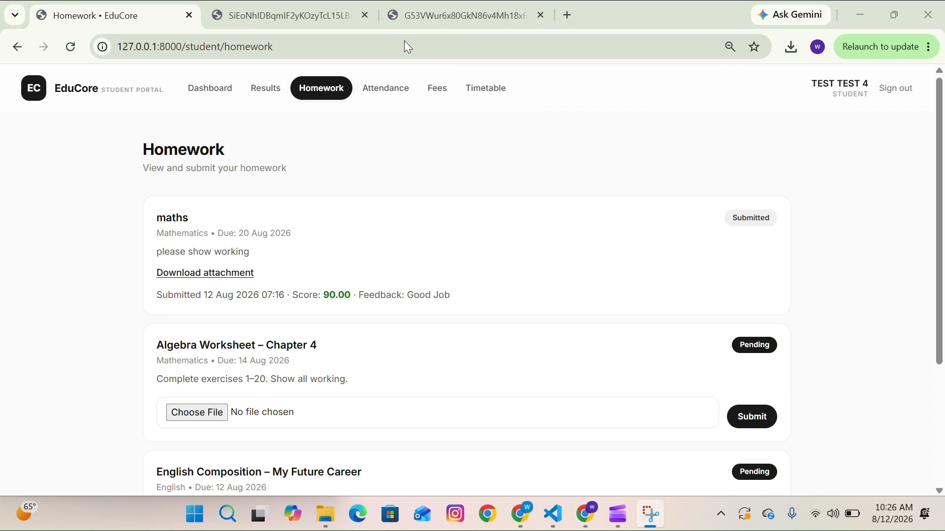
click(898, 97)
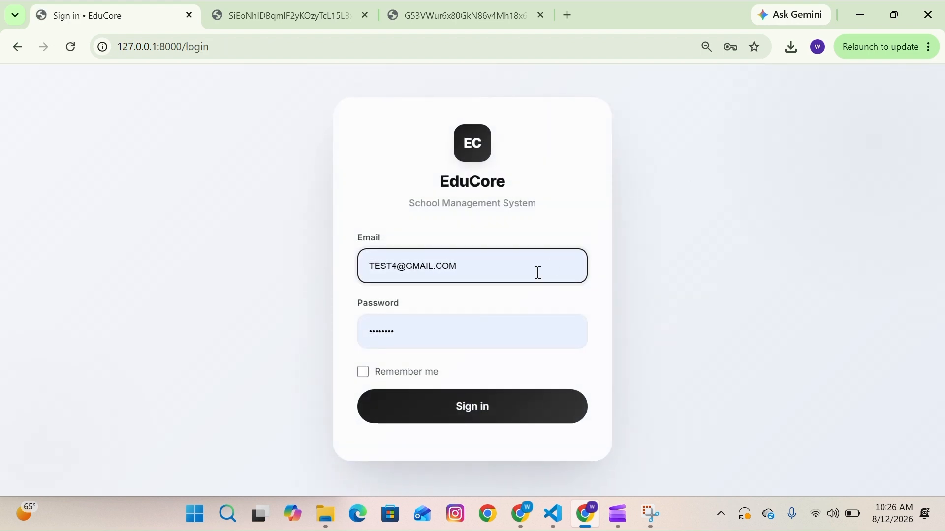
click(535, 274)
key(ctrl+a)
key(BackSpace)
text(te)
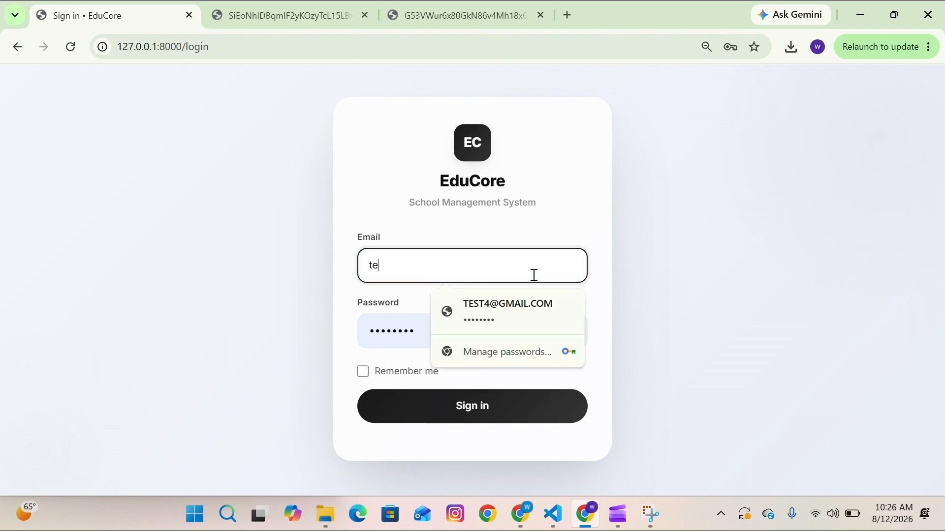
text(stpar)
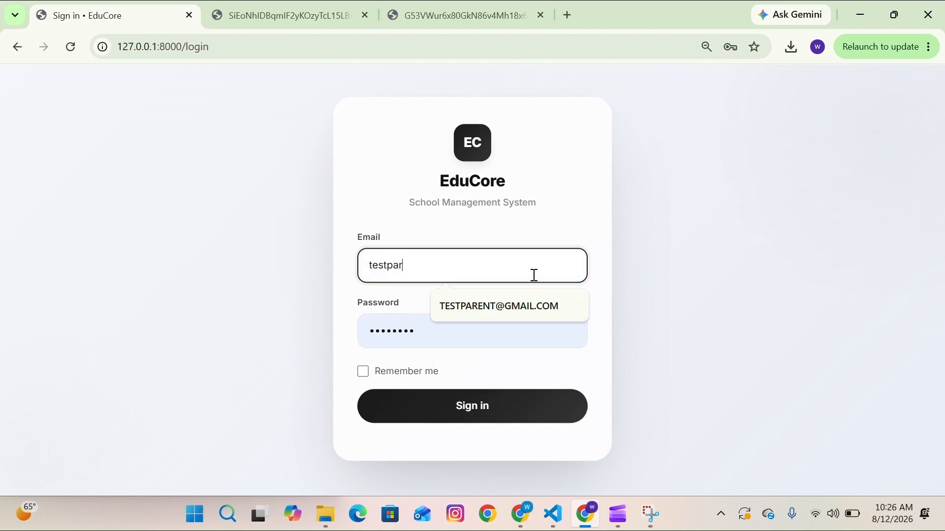
click(478, 307)
double_click(434, 333)
key(BackSpace)
text(••)
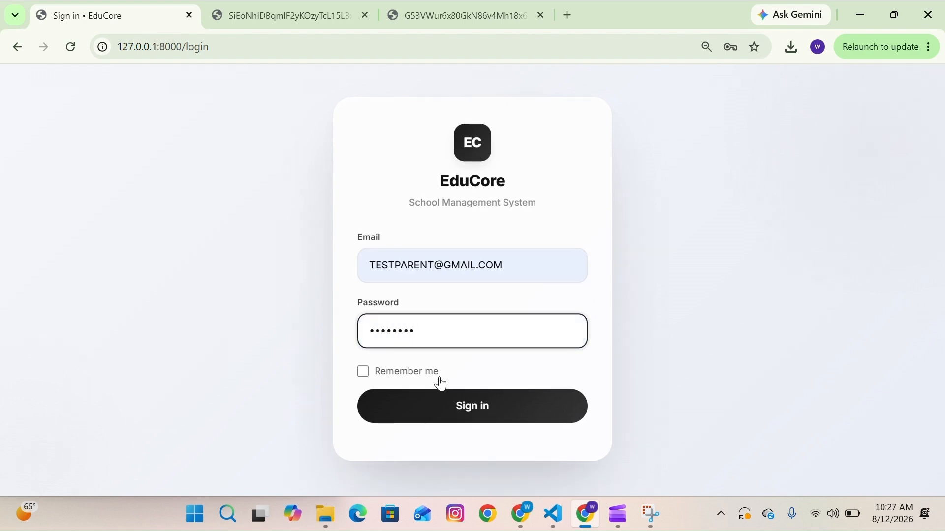
click(438, 398)
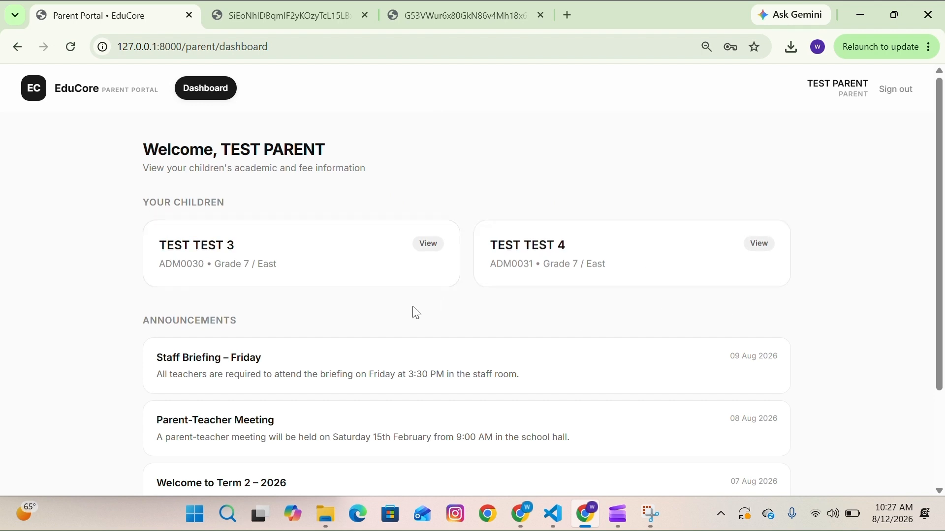
- Open child TEST TEST 3's overview and review the fee, attendance and recent disciplinary summary
click(398, 266)
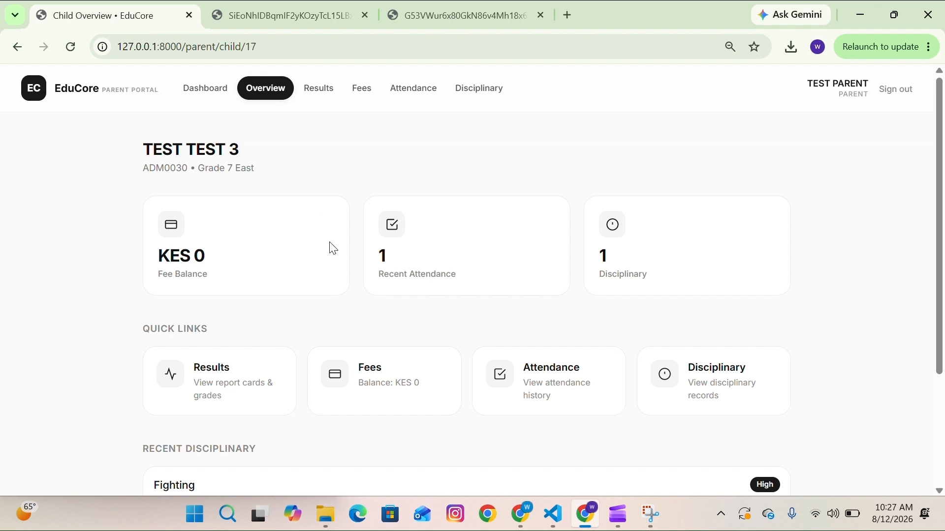
scroll(420, 187, down, 3)
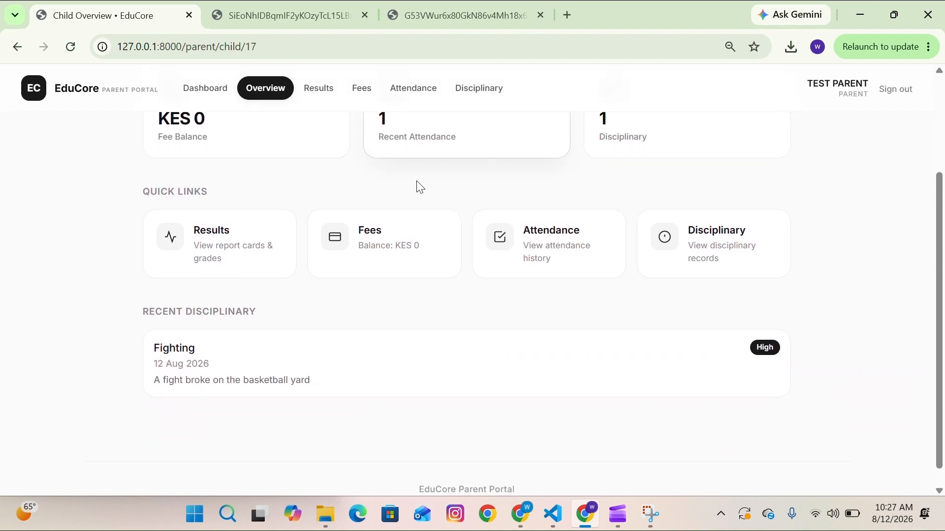
scroll(404, 331, up, 2)
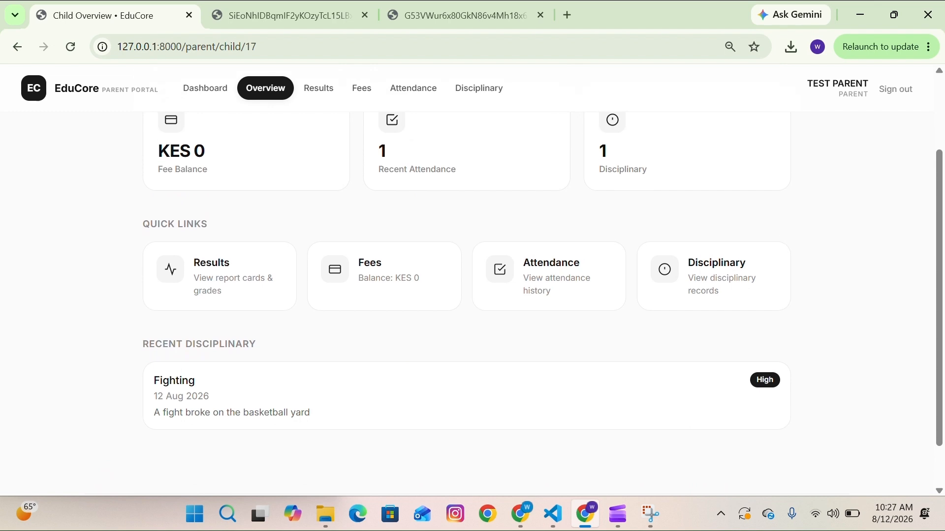
scroll(264, 456, up, 2)
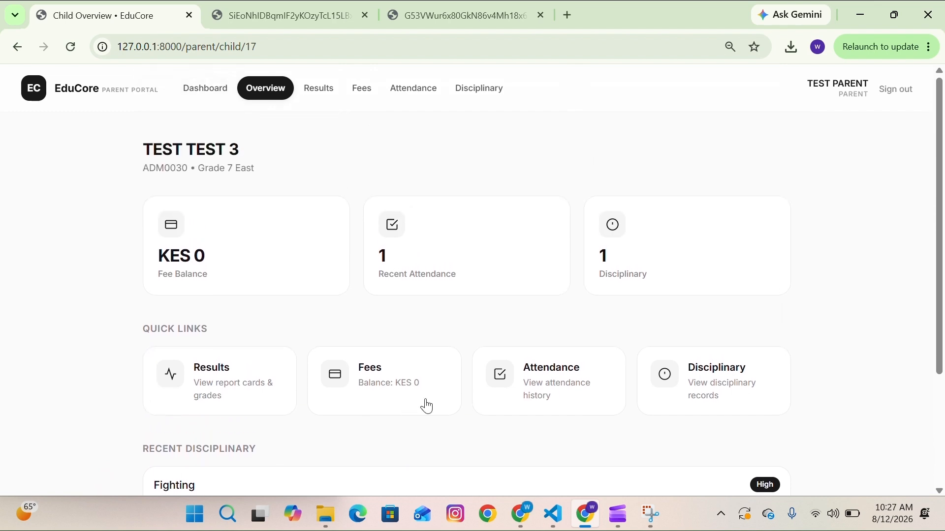
- Load TEST TEST 3's academic results for academic year 2025/2026, Term 1
click(265, 392)
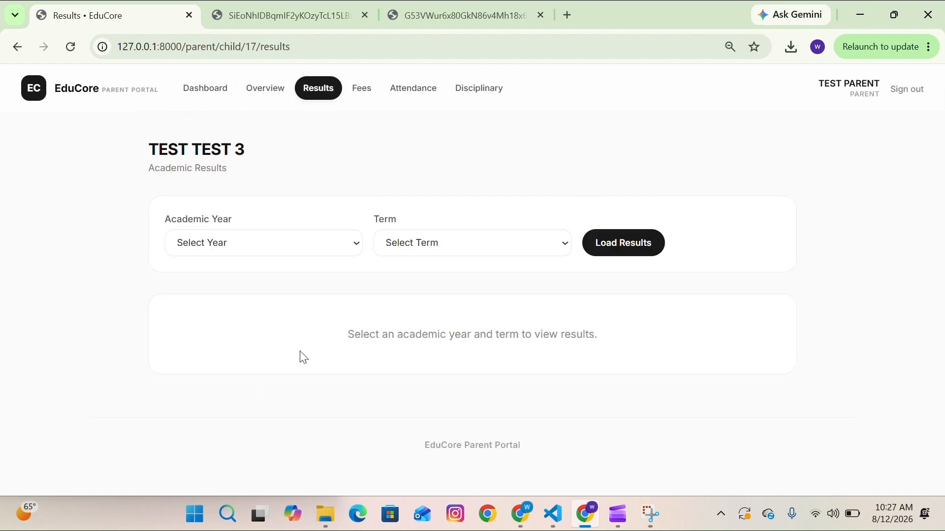
click(335, 245)
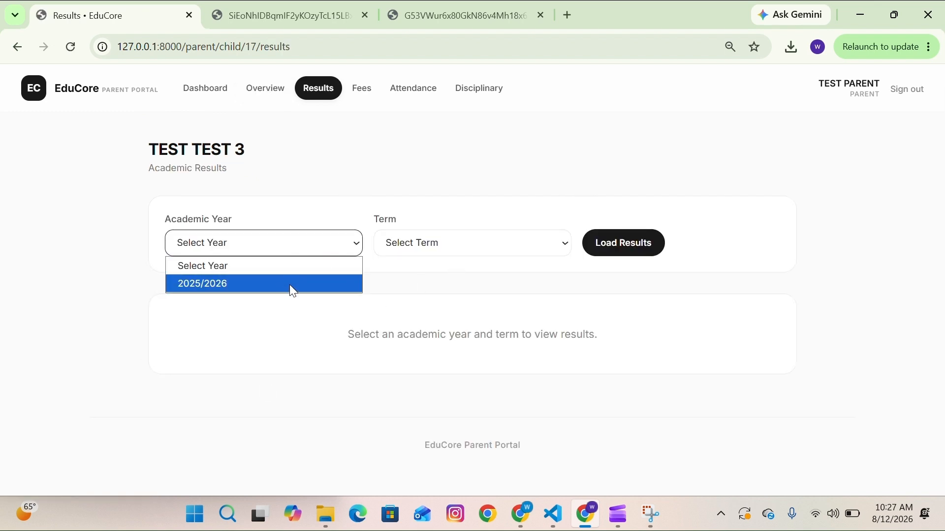
click(324, 284)
click(449, 244)
click(446, 284)
click(611, 237)
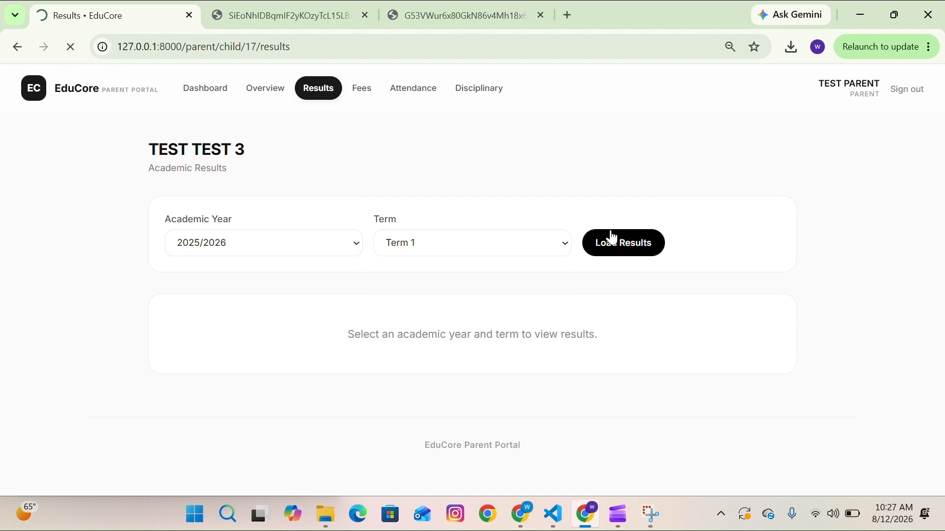
scroll(521, 366, down, 2)
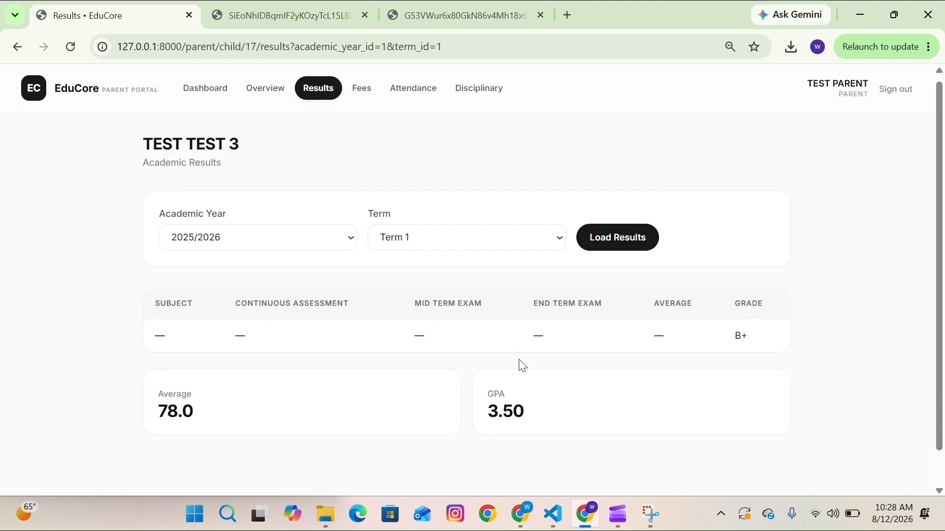
scroll(489, 350, up, 2)
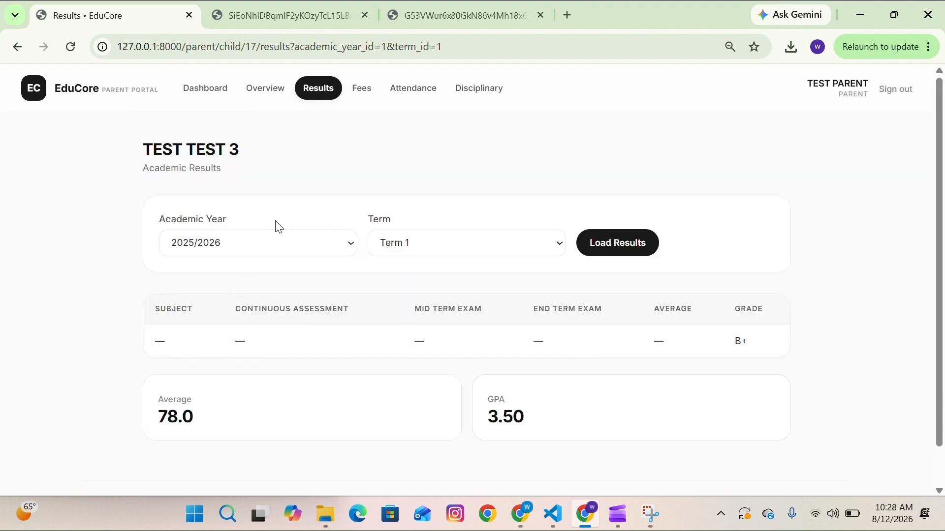
- Return to the parent dashboard and open child TEST TEST 4's overview to review its summary
click(4, 47)
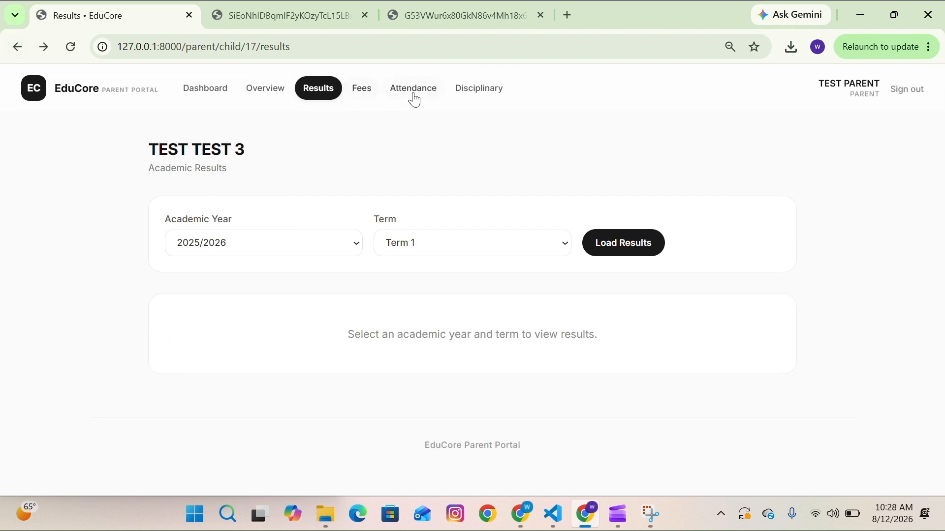
click(69, 97)
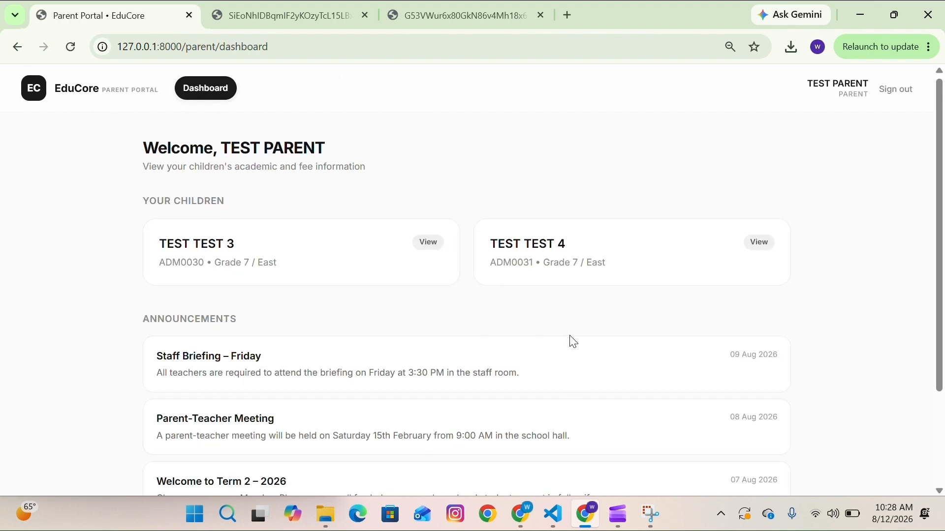
scroll(573, 341, down, 1)
click(578, 277)
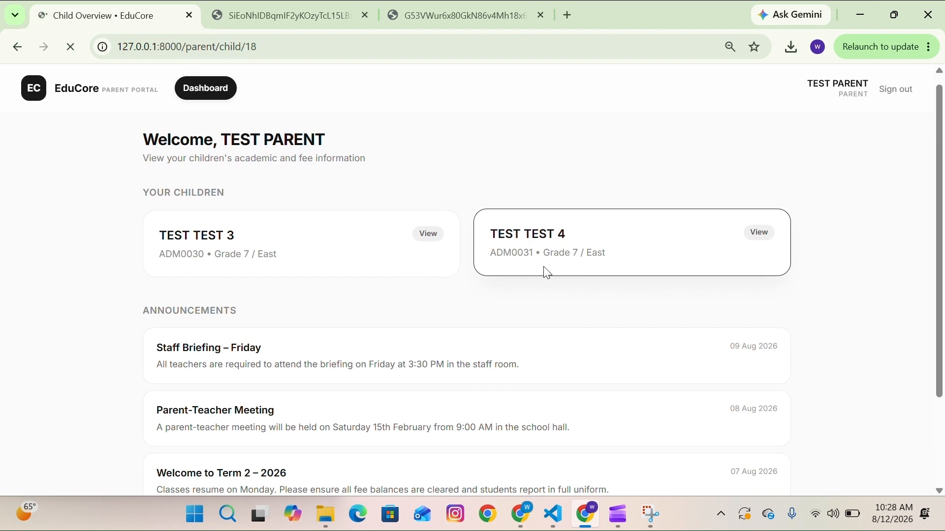
scroll(541, 256, down, 2)
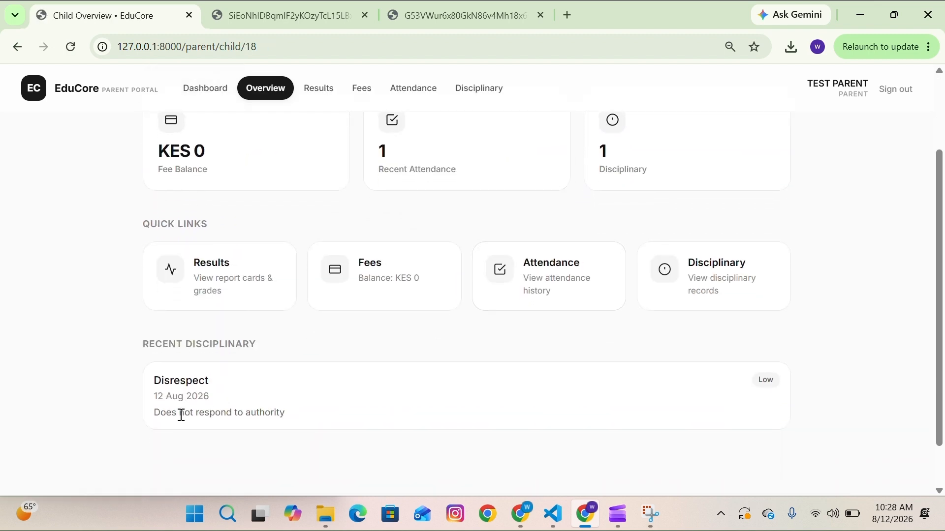
scroll(533, 276, up, 2)
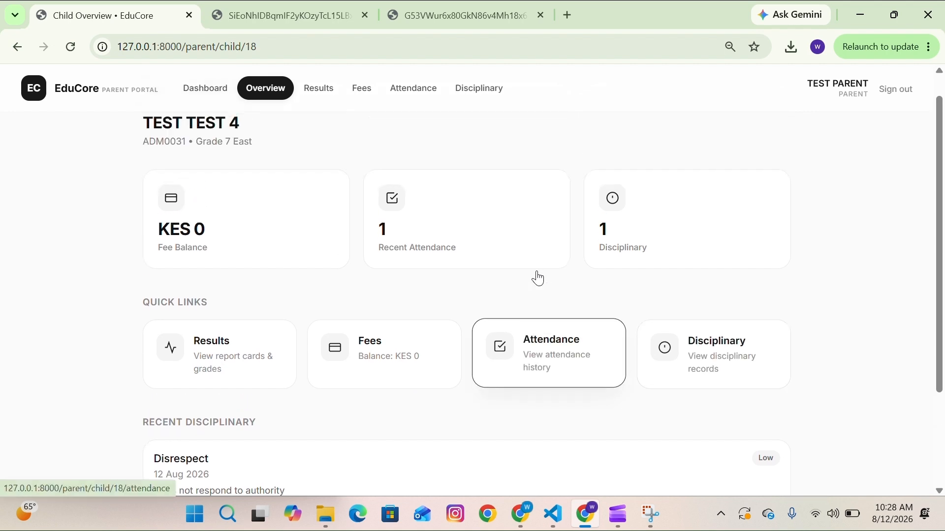
- Open TEST TEST 4's fee statement, then sign out of the parent portal
click(329, 380)
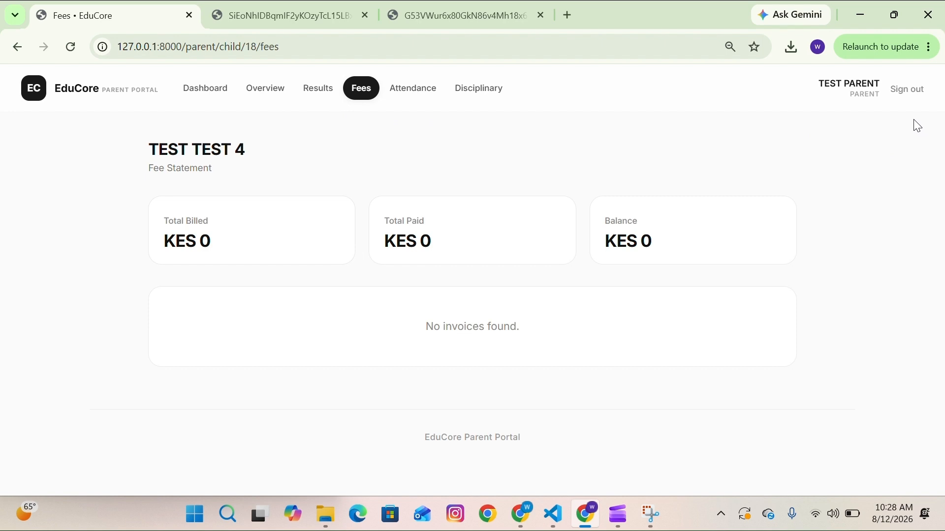
click(908, 91)
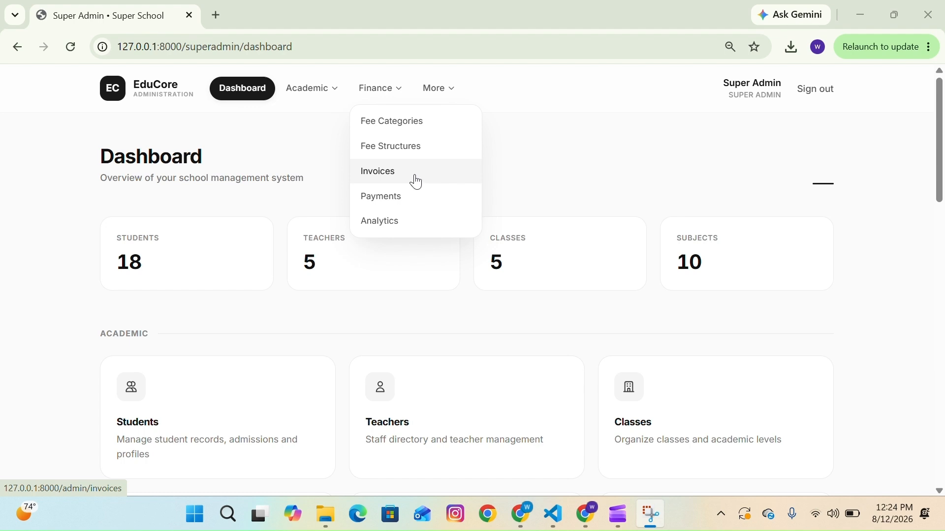
- Open invoice INV-2026-0008 from the admin invoice list and start a card payment with Stripe
click(416, 182)
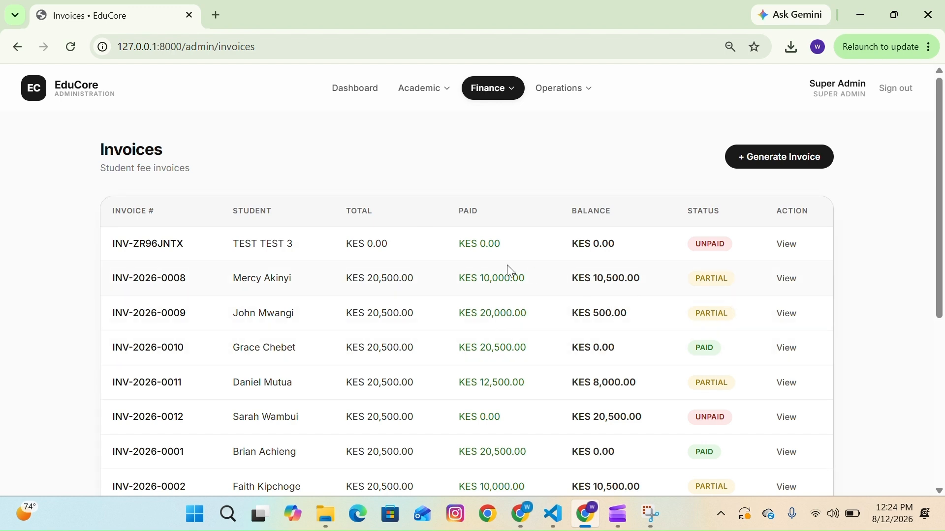
click(789, 286)
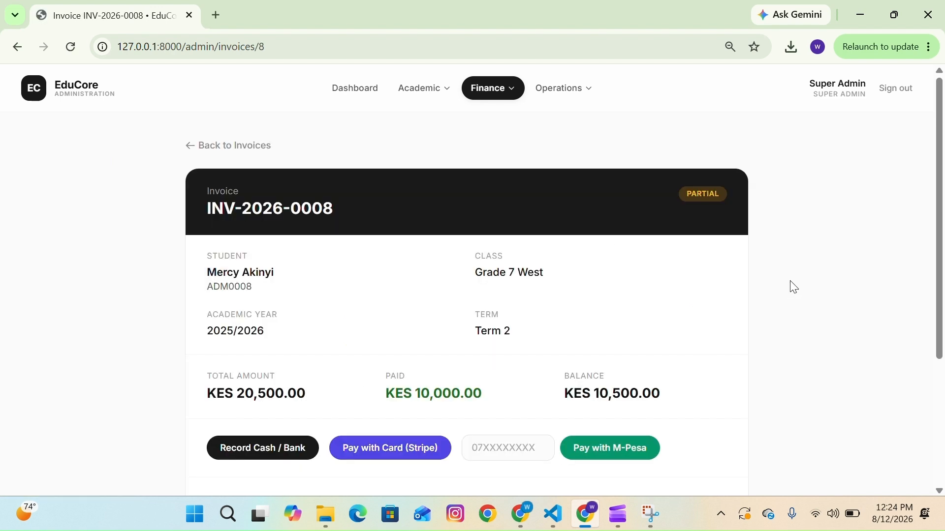
scroll(545, 400, down, 1)
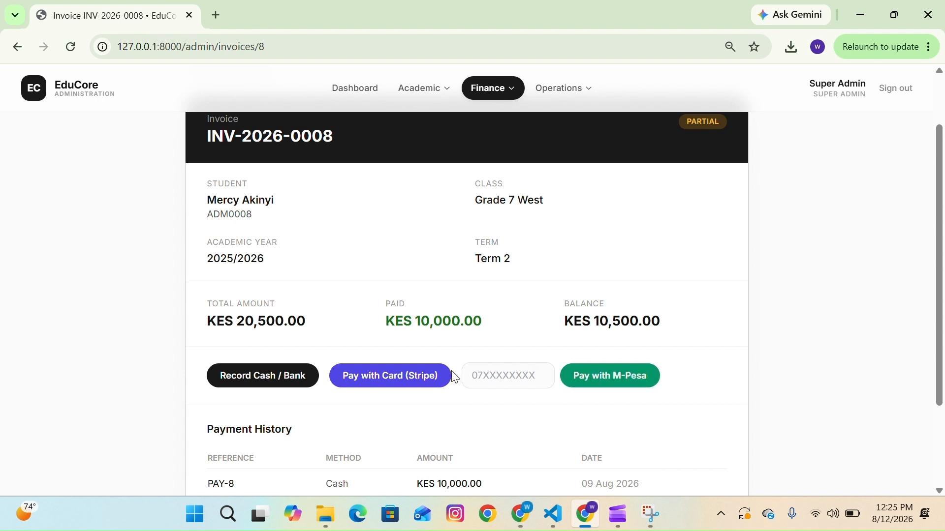
click(421, 381)
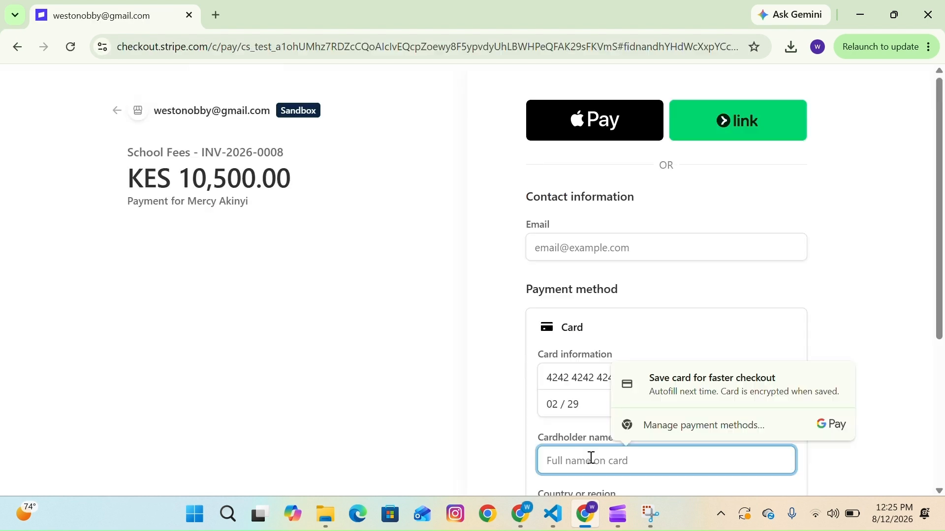
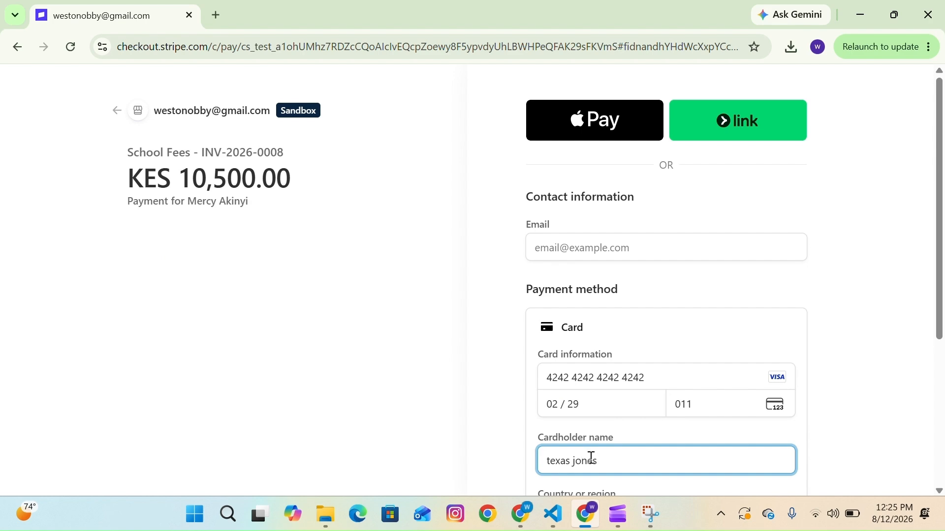
- Enter the cardholder name and the saved contact e-mail on the Stripe checkout and pay the invoice
scroll(590, 460, down, 1)
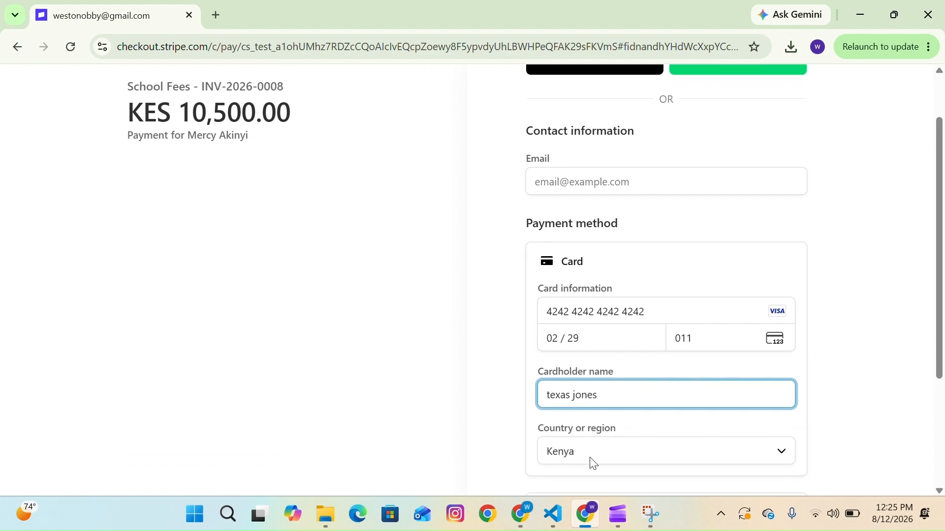
scroll(637, 445, down, 2)
scroll(640, 446, up, 2)
scroll(630, 442, down, 3)
click(609, 430)
click(606, 251)
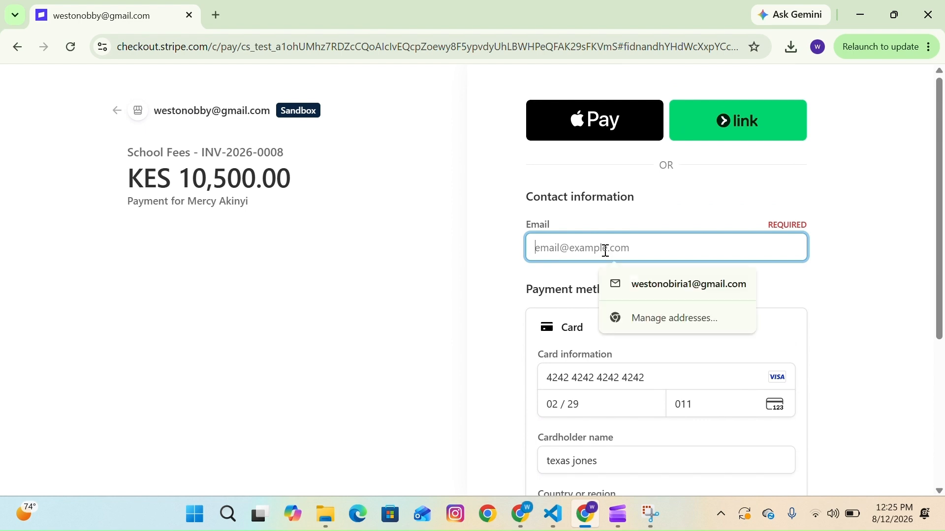
click(651, 279)
scroll(640, 305, down, 5)
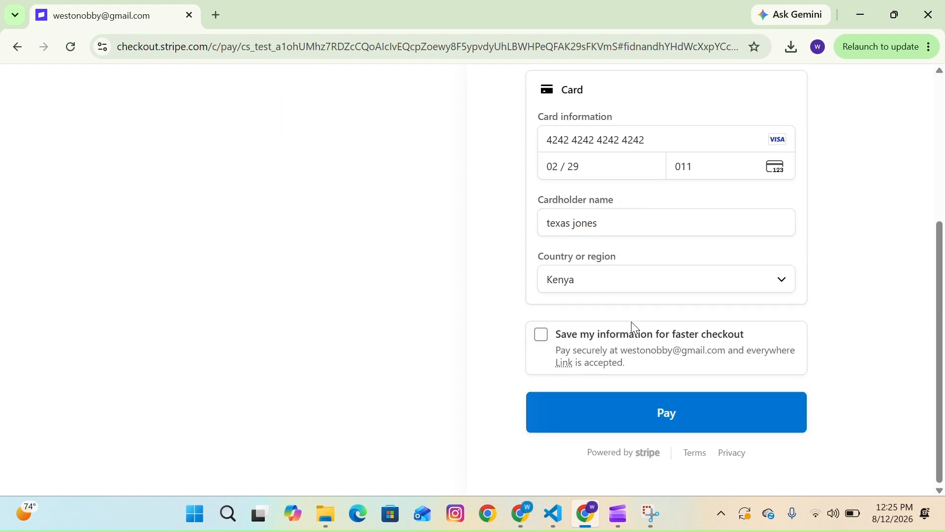
click(596, 412)
click(658, 373)
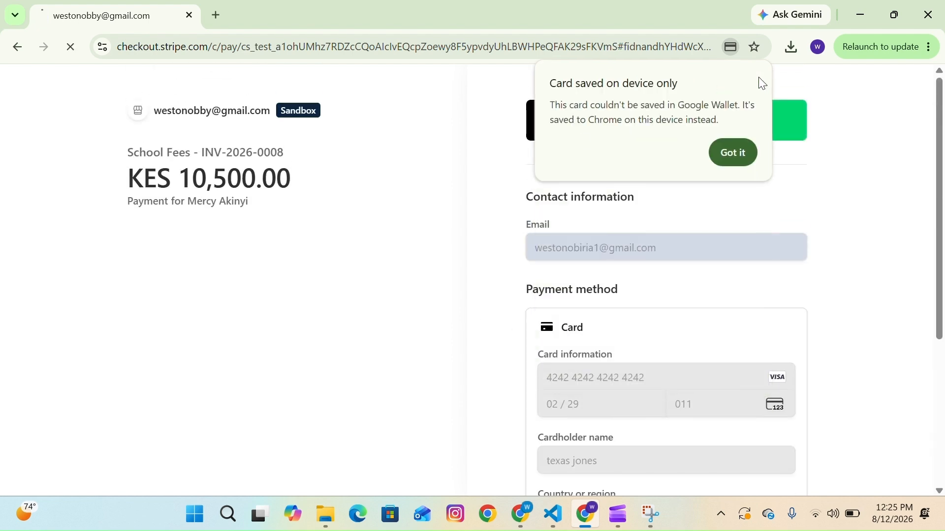
click(735, 150)
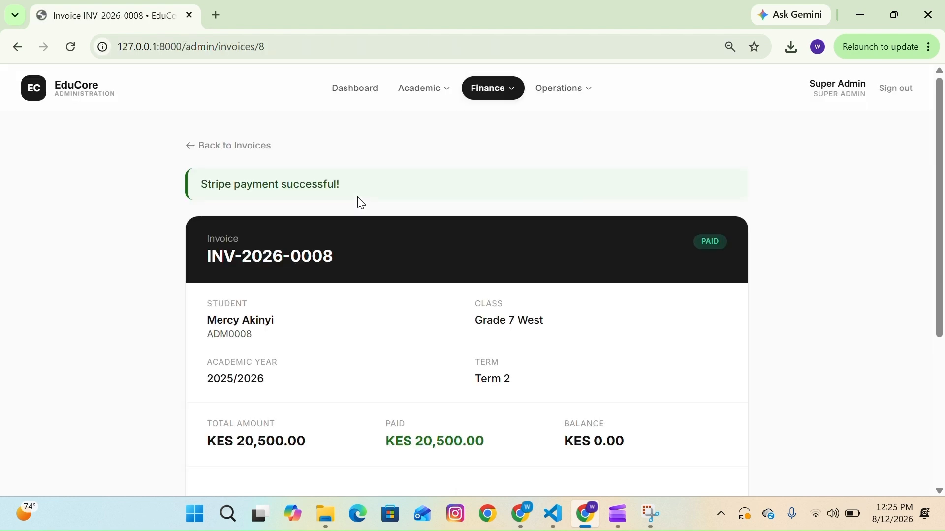
- Review the invoice's totals and payment history
scroll(359, 198, down, 3)
scroll(360, 202, down, 2)
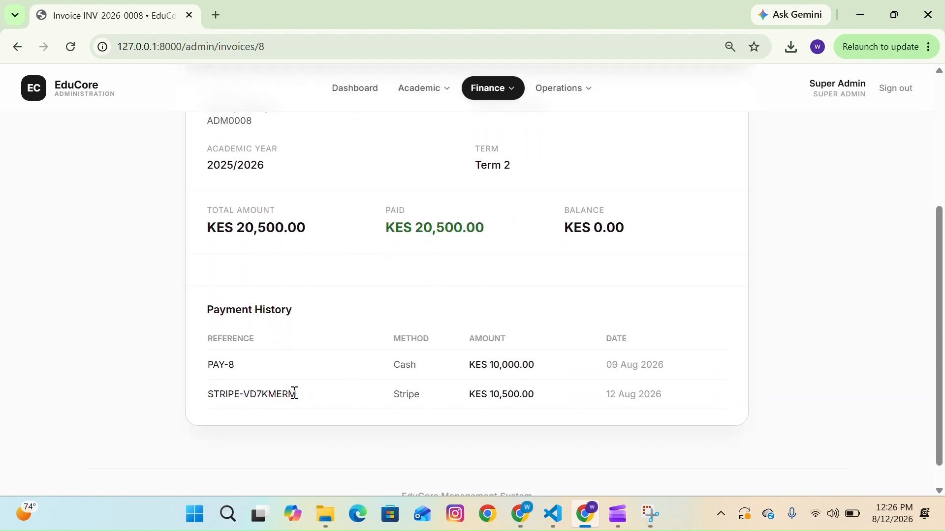
scroll(301, 399, up, 4)
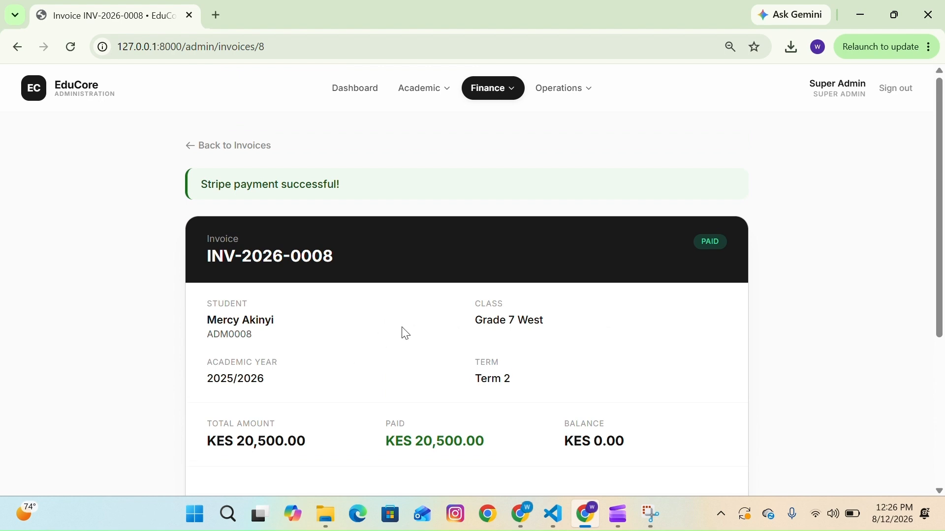
scroll(402, 331, down, 1)
scroll(414, 209, up, 1)
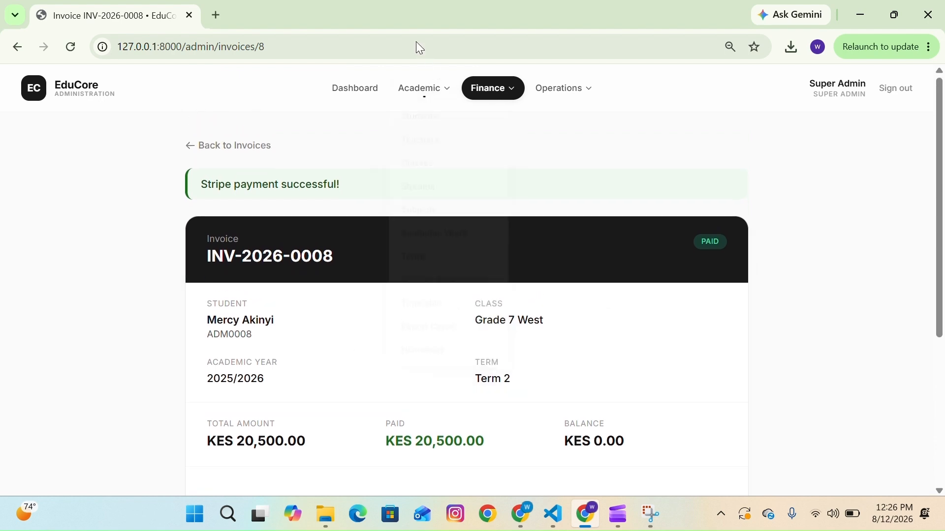